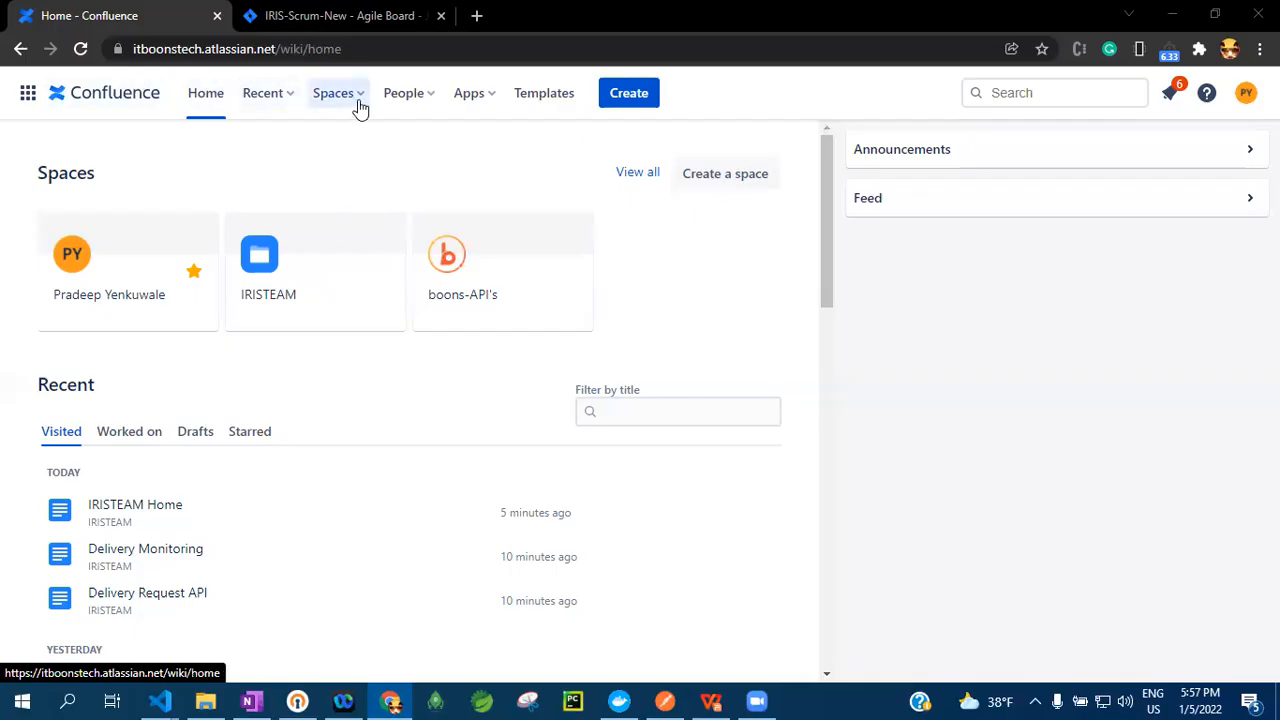
# Look through the lists of recent pages, spaces, collaborators and available apps from the home page
pyautogui.click(265, 101)
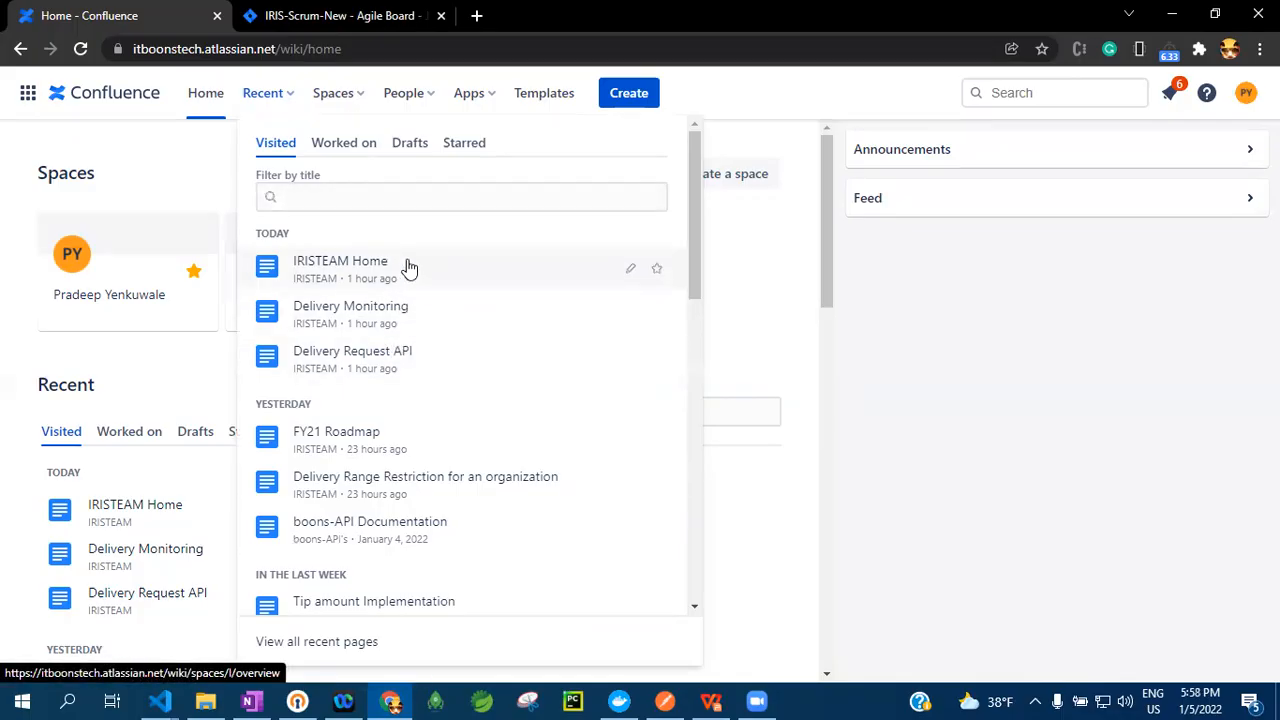
pyautogui.click(333, 95)
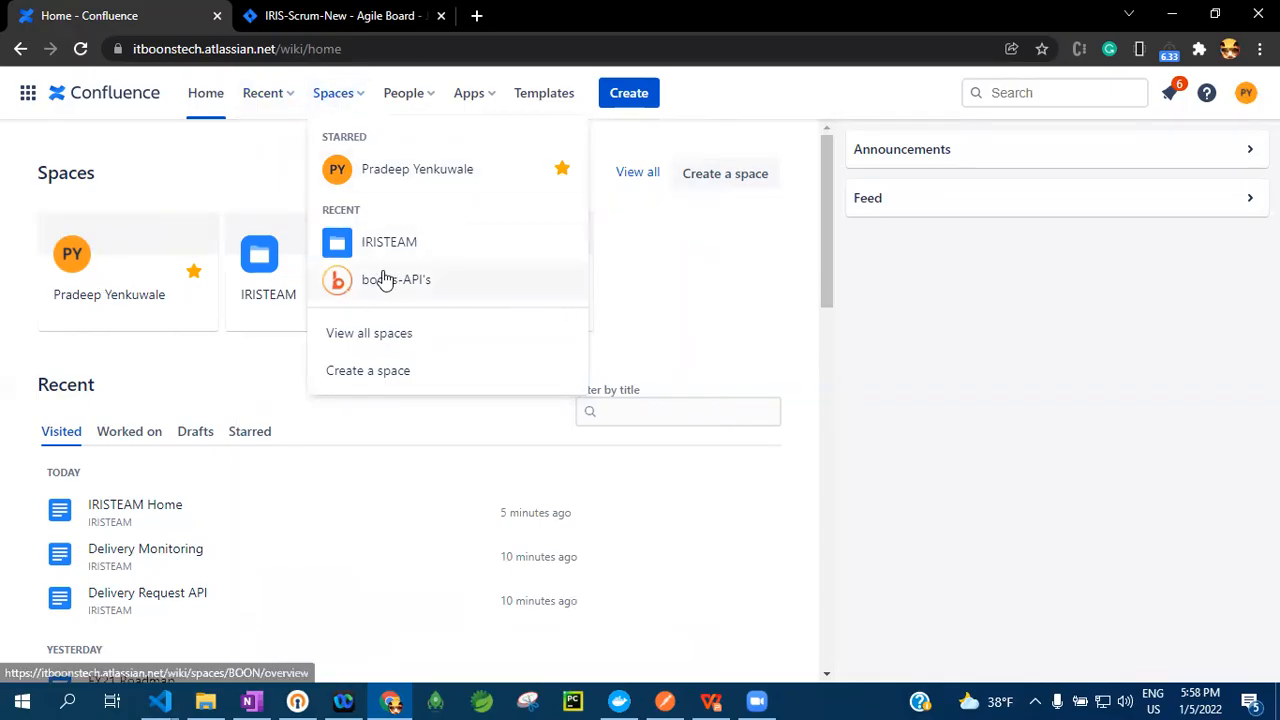
pyautogui.click(430, 96)
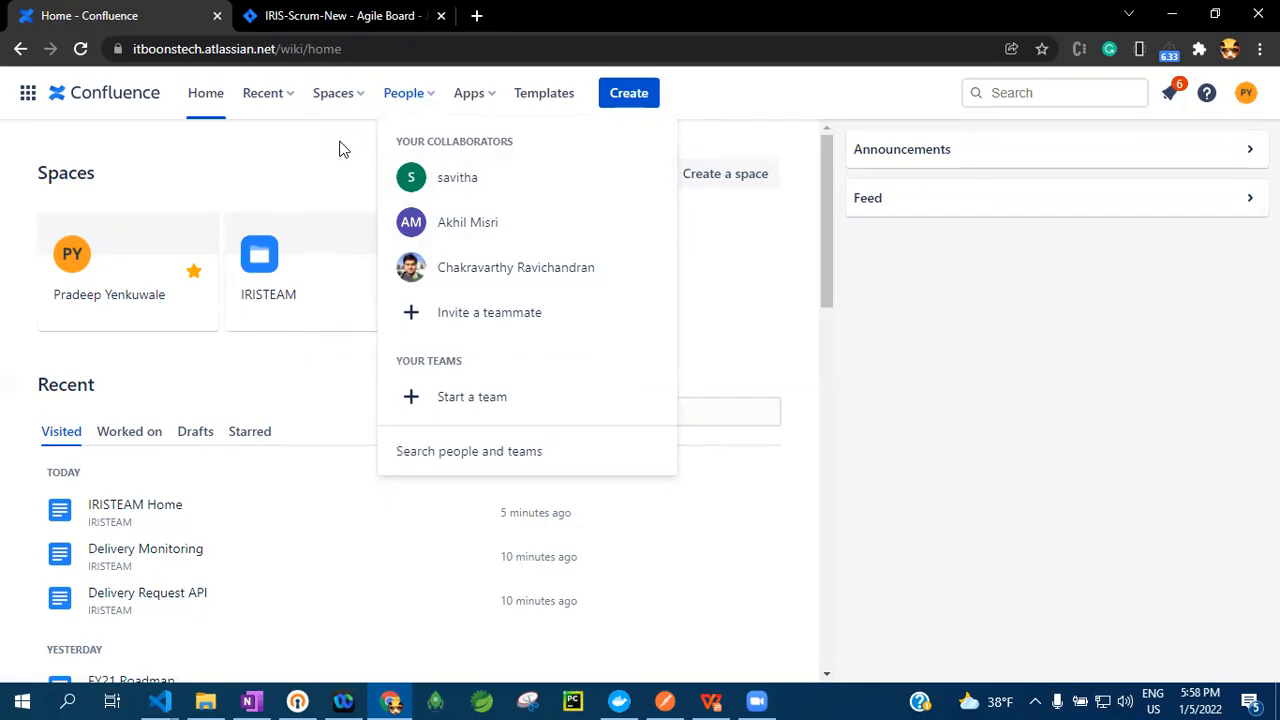
pyautogui.click(474, 100)
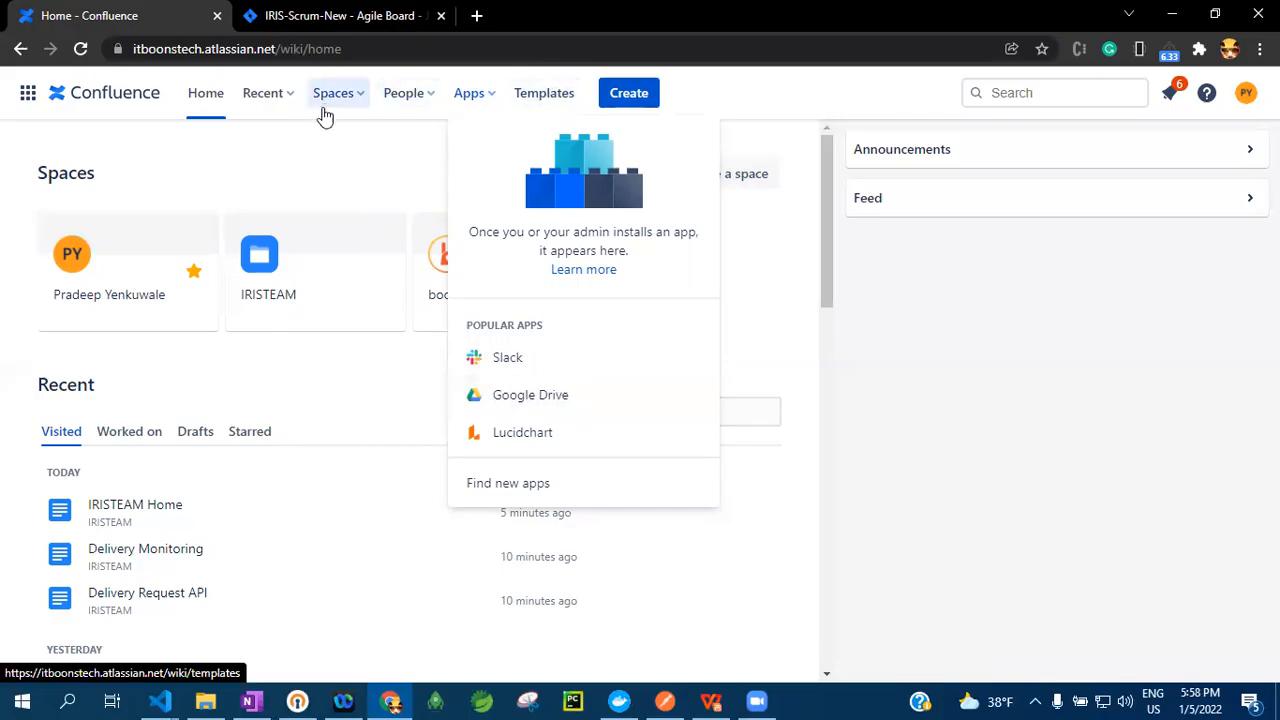
# Browse the gallery of page templates
pyautogui.click(545, 94)
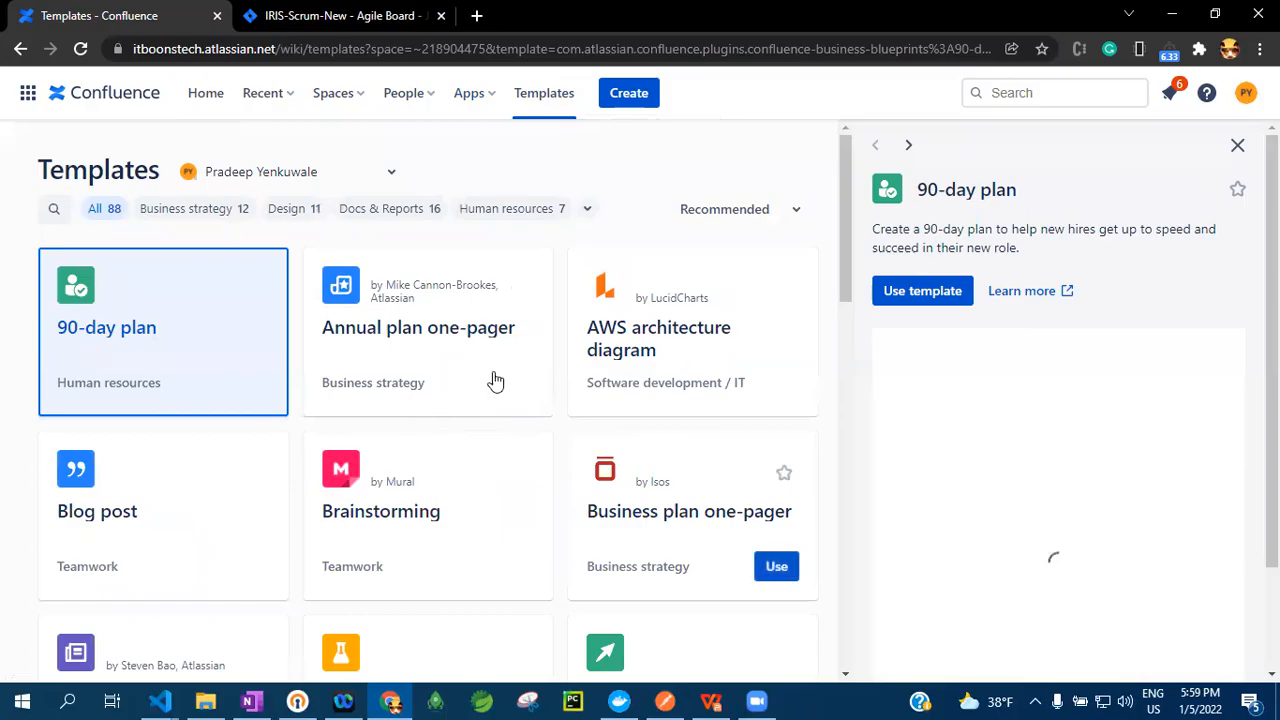
pyautogui.scroll(-2, 549, 414)
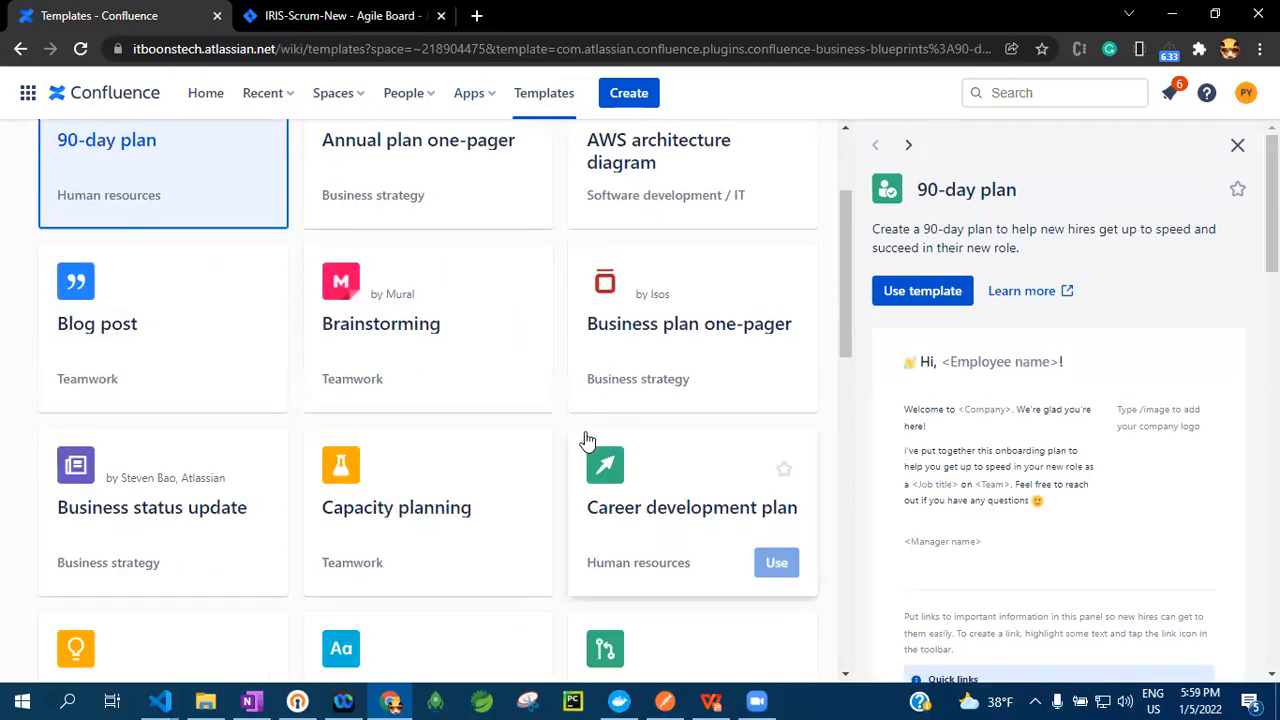
pyautogui.scroll(2, 577, 428)
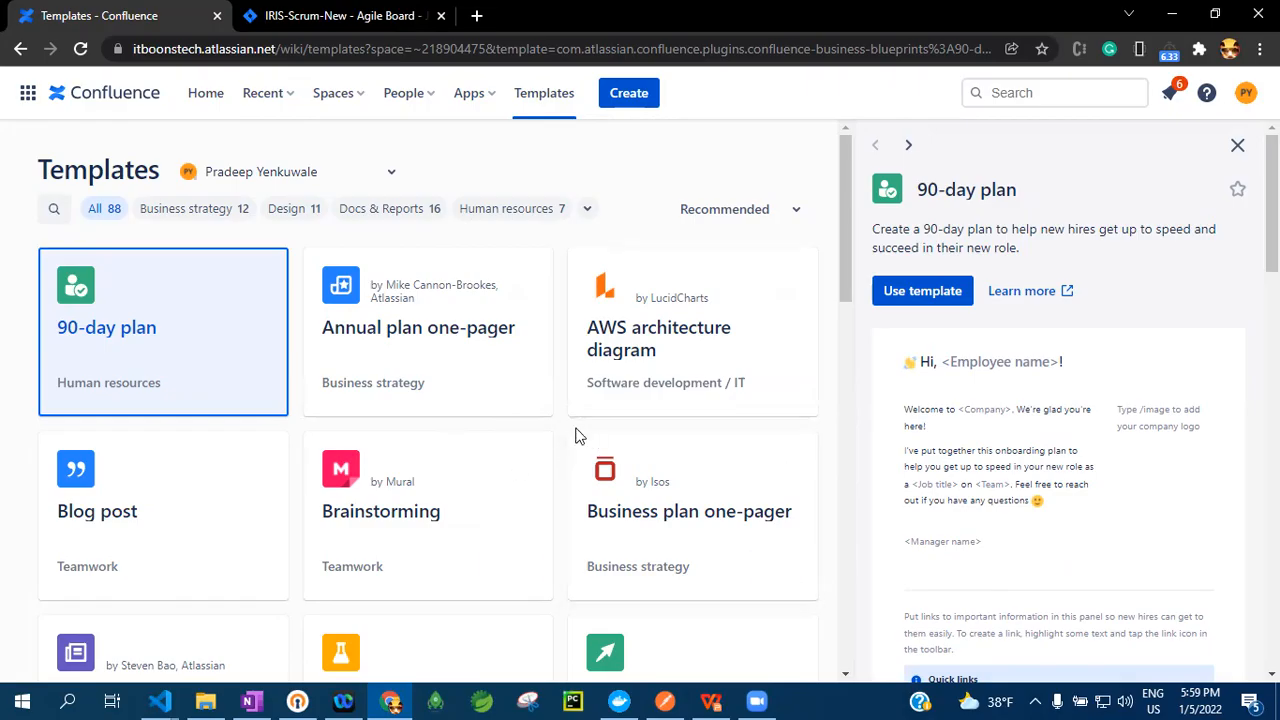
# Return to the home page, enter the IRISTEAM space and open its Delivery Management page
pyautogui.click(206, 93)
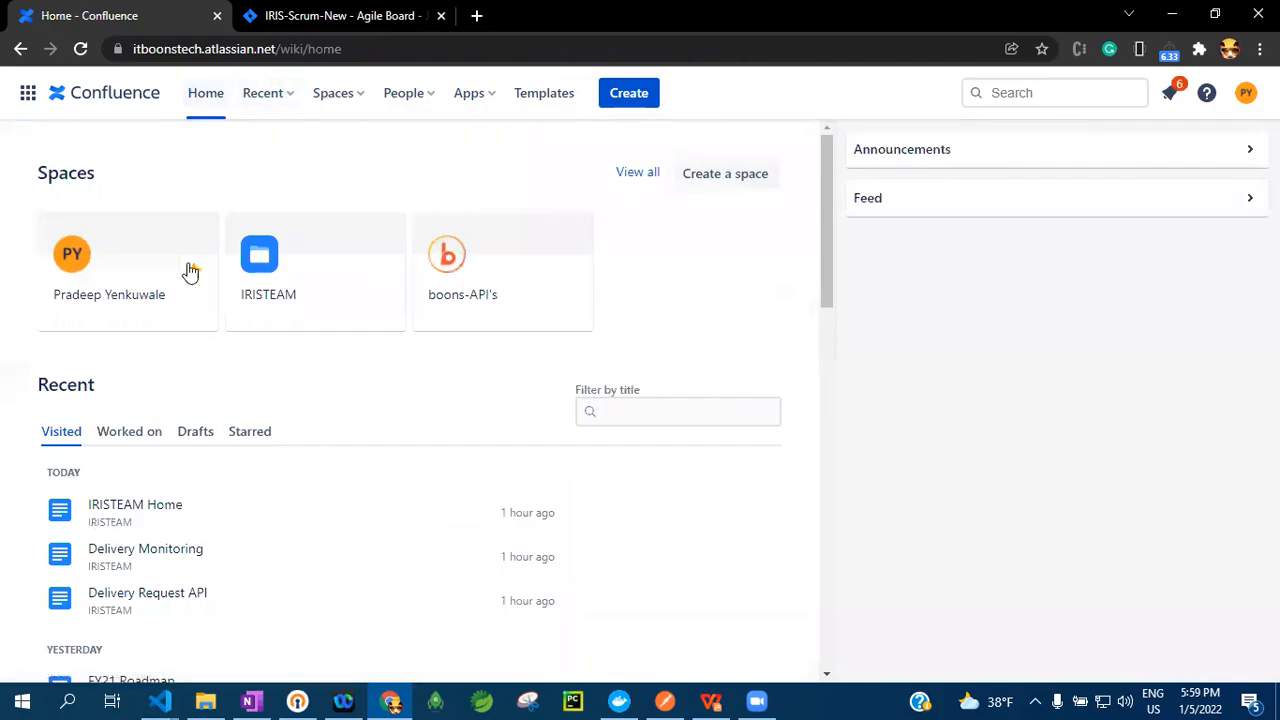
pyautogui.click(280, 260)
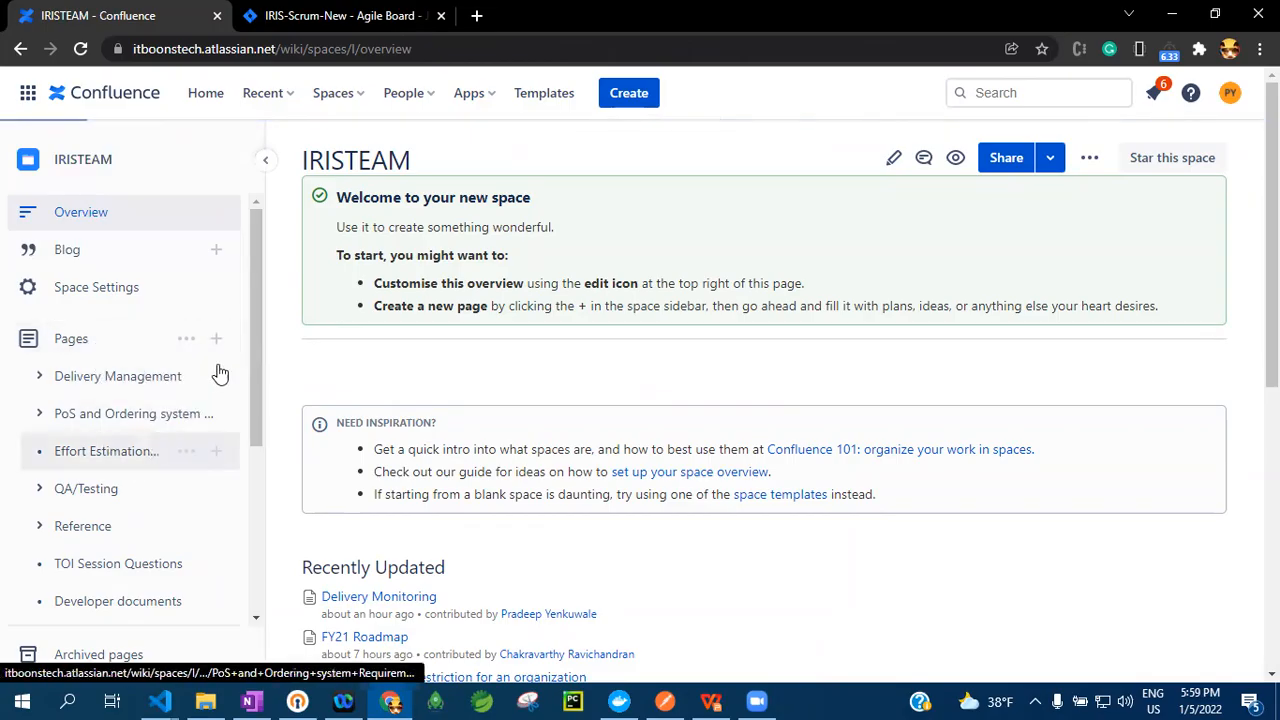
pyautogui.moveTo(255, 324)
pyautogui.mouseDown()
pyautogui.moveTo(243, 526)
pyautogui.moveTo(263, 463)
pyautogui.moveTo(262, 339)
pyautogui.mouseUp()
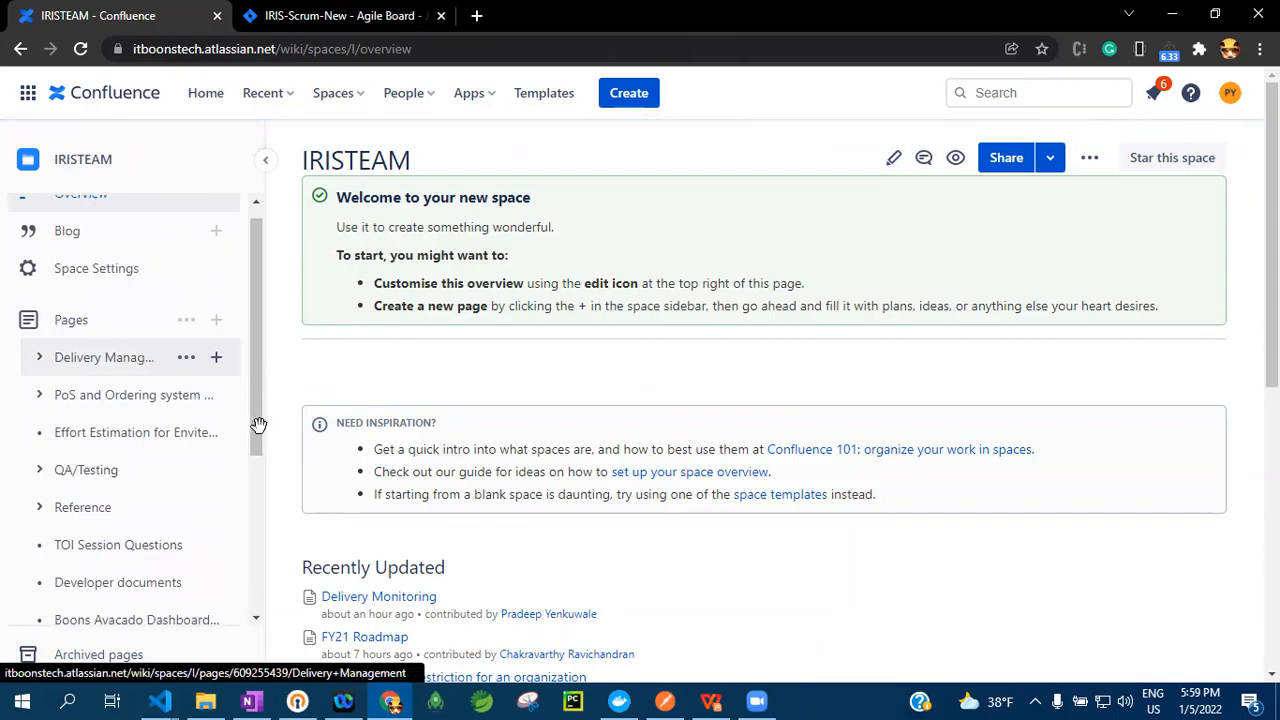
pyautogui.moveTo(177, 368)
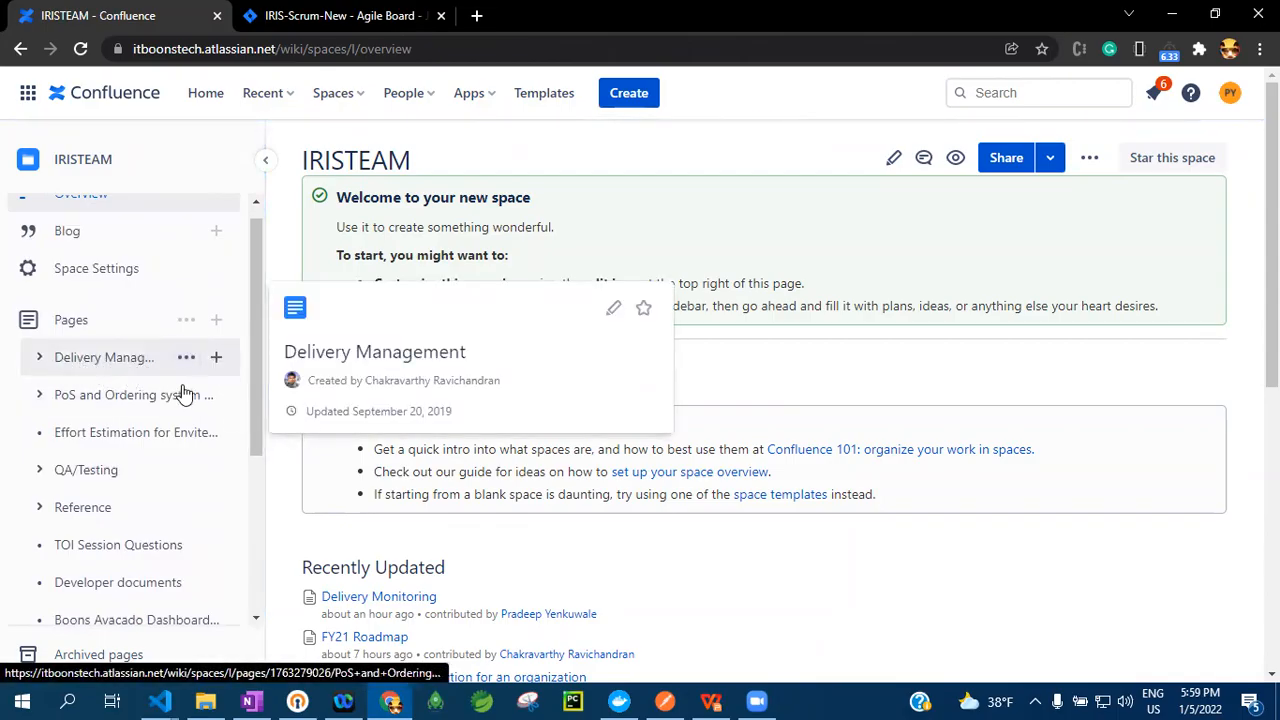
pyautogui.click(82, 362)
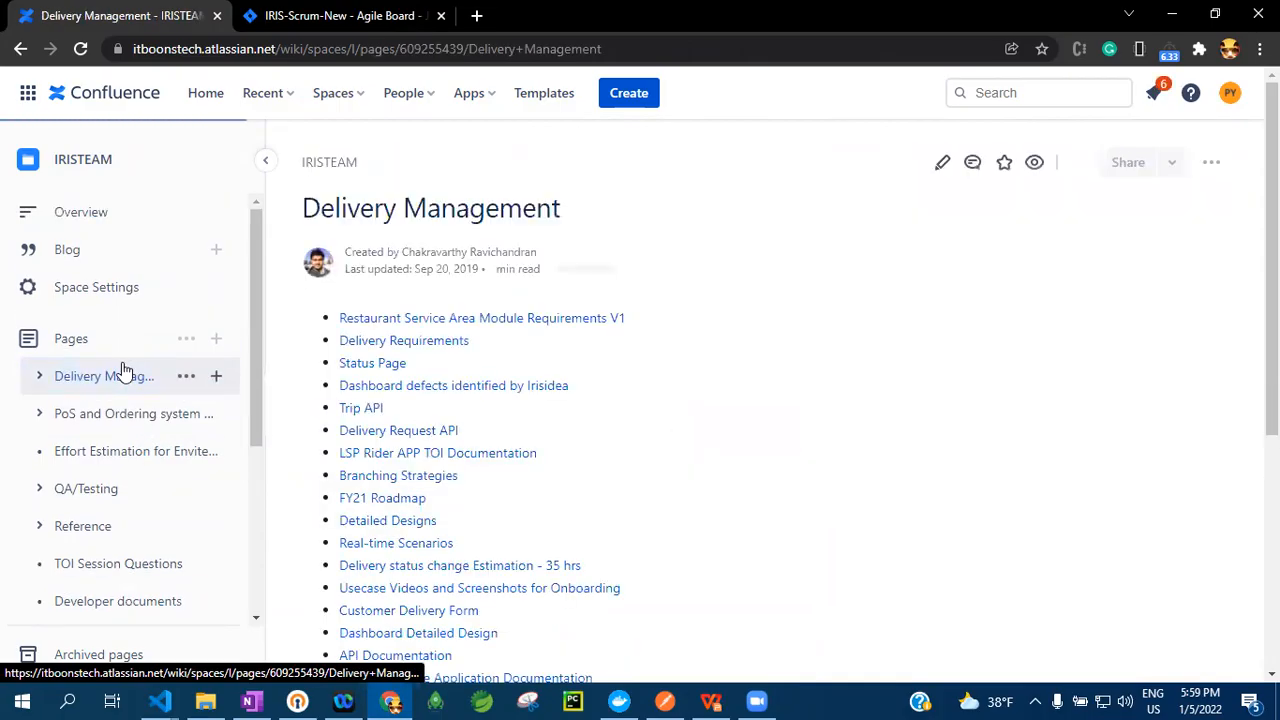
# Look over the Delivery Management page's links and its child pages in the page tree, and collapse that branch
pyautogui.scroll(-1, 506, 290)
pyautogui.scroll(-3, 506, 310)
pyautogui.scroll(4, 506, 340)
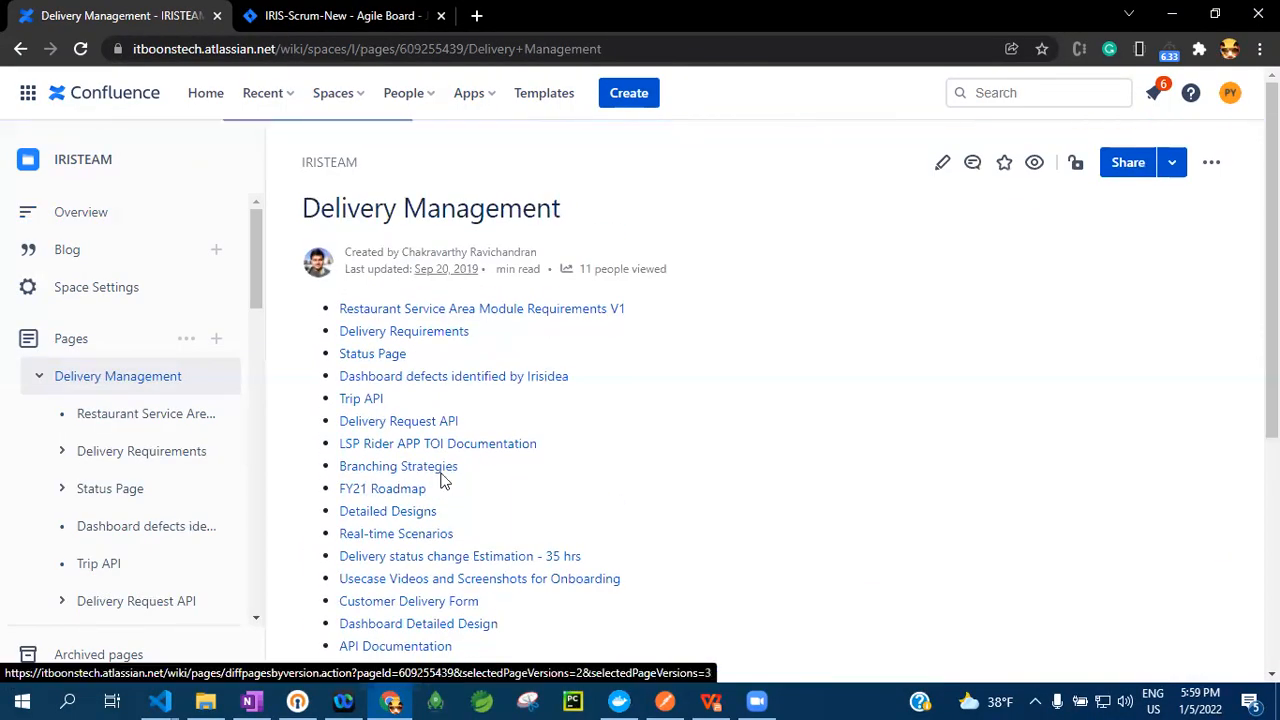
pyautogui.moveTo(259, 275); pyautogui.dragTo(255, 296)
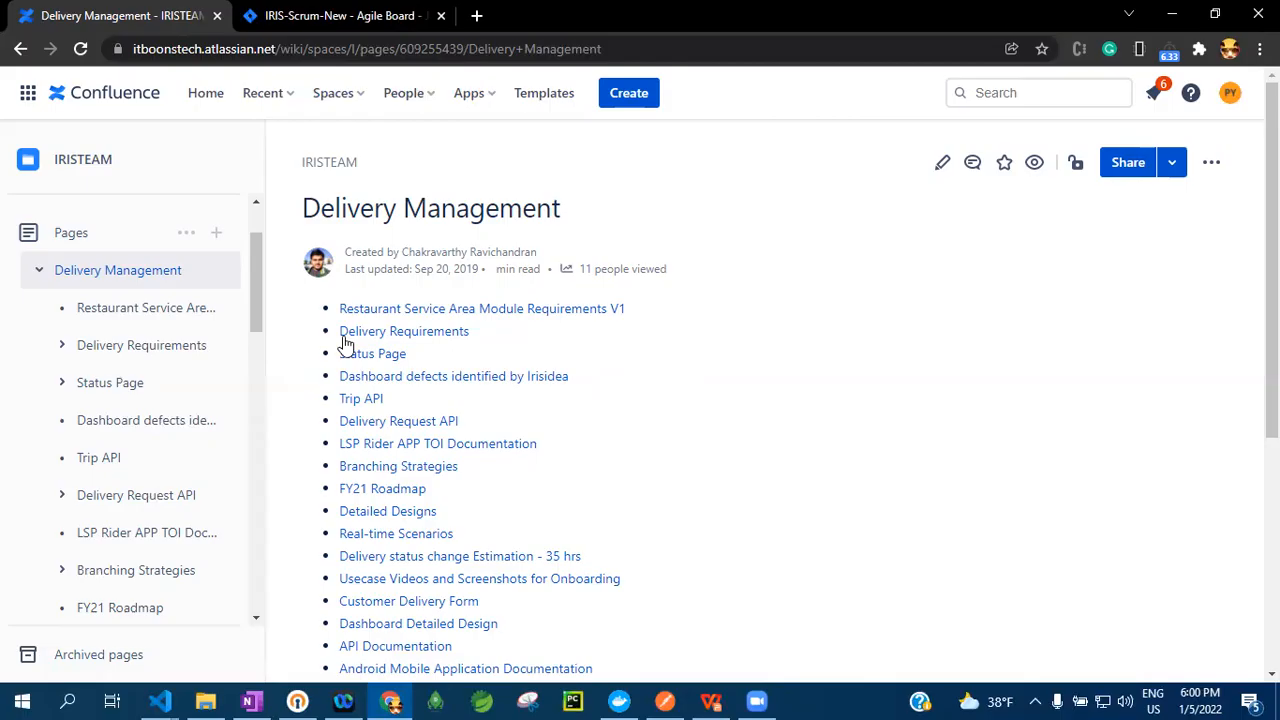
pyautogui.scroll(2, 253, 307)
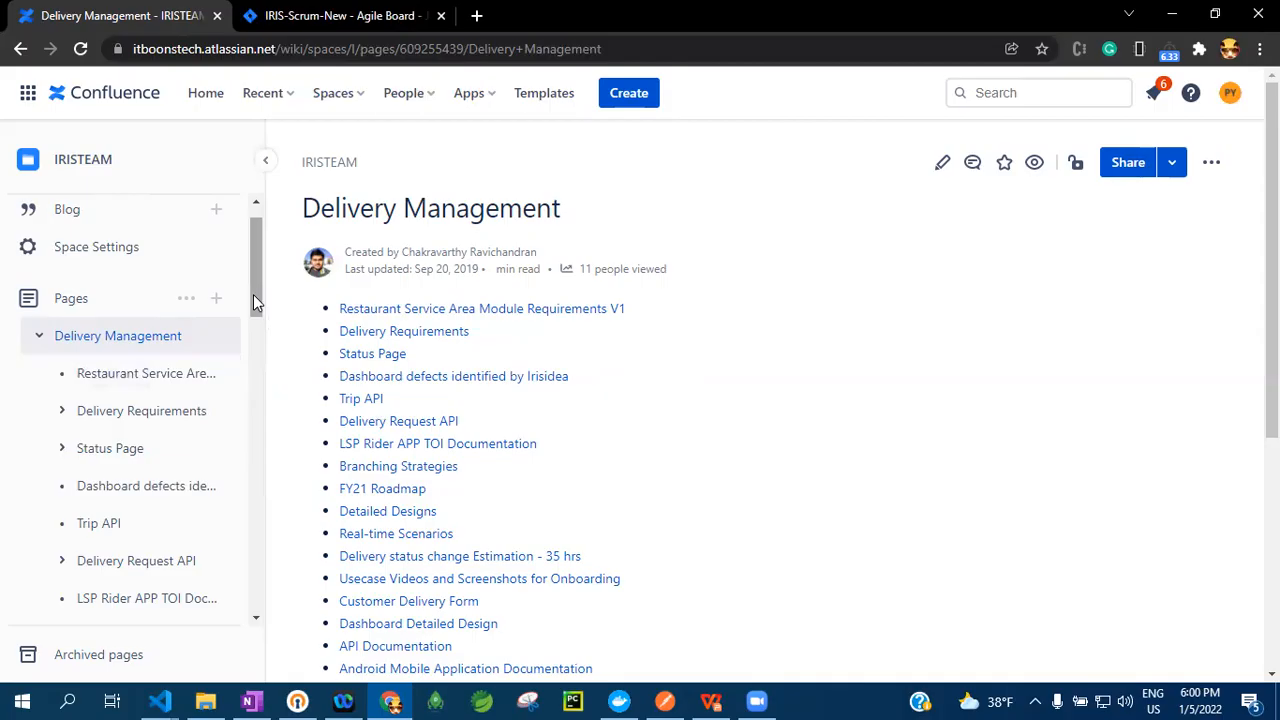
pyautogui.scroll(1, 253, 300)
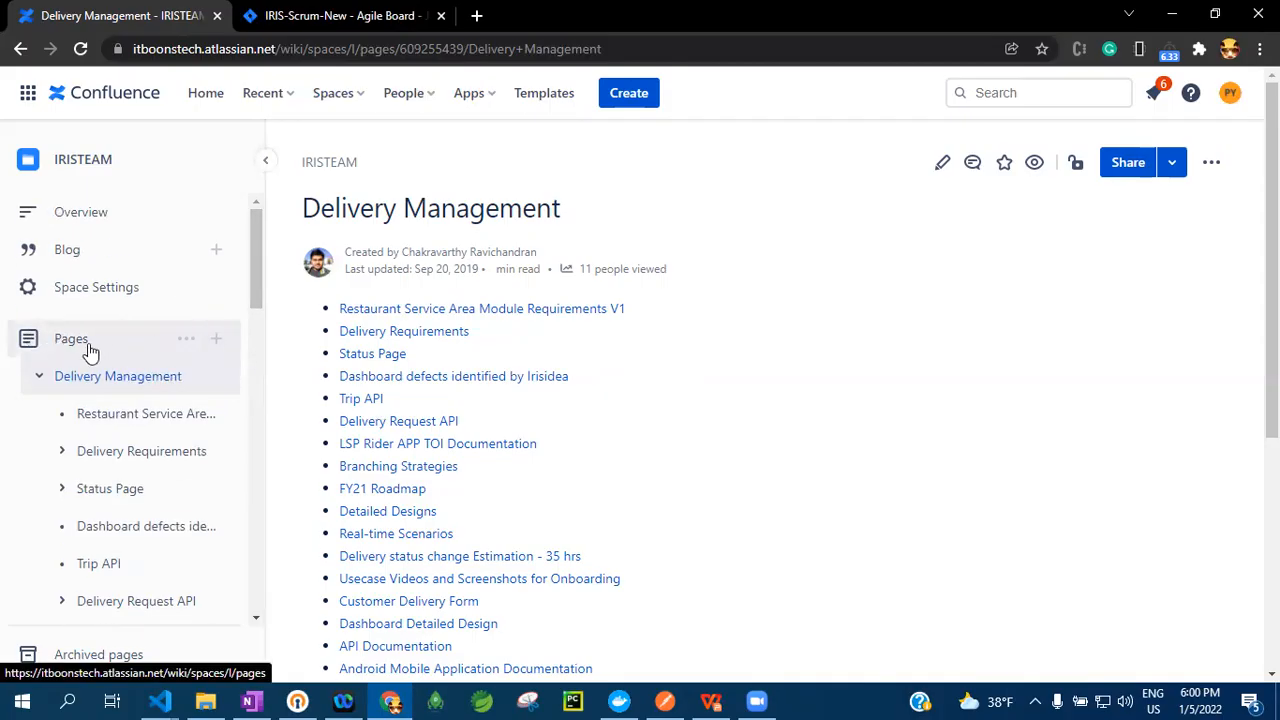
pyautogui.click(39, 376)
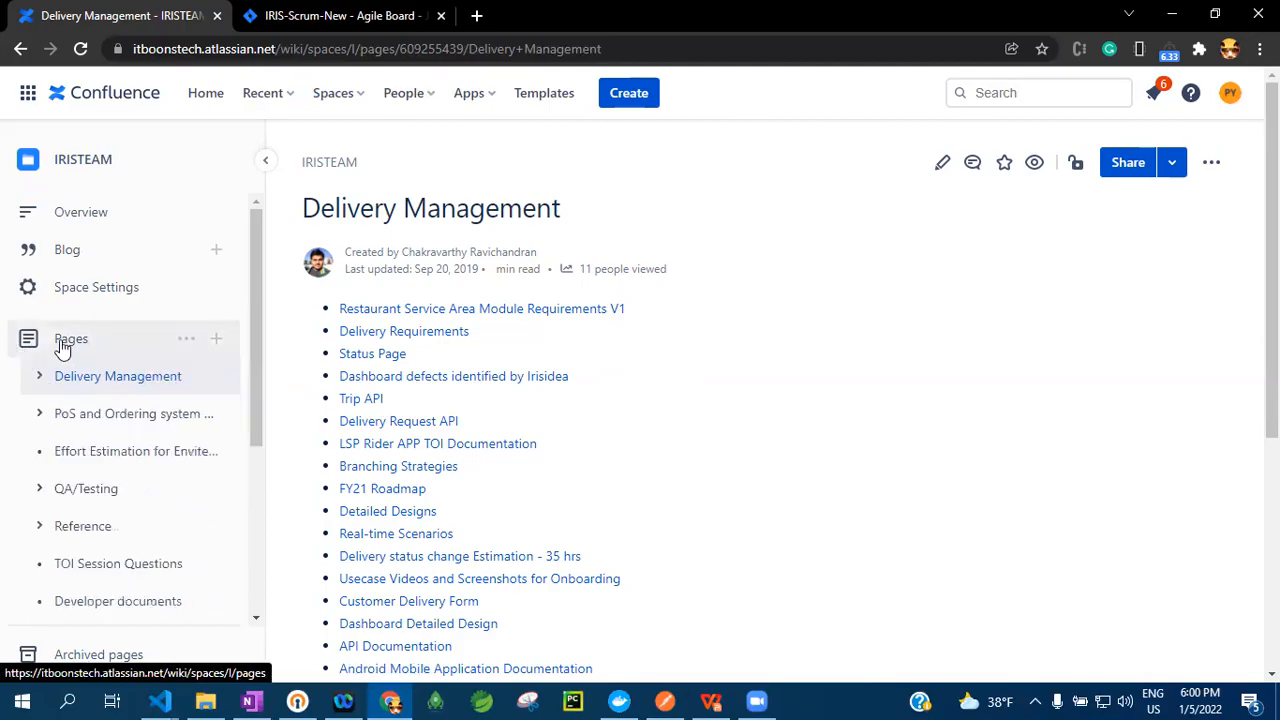
# Start a new blank page in the IRISTEAM space, dismiss the template suggestions and close the editor without publishing
pyautogui.click(218, 342)
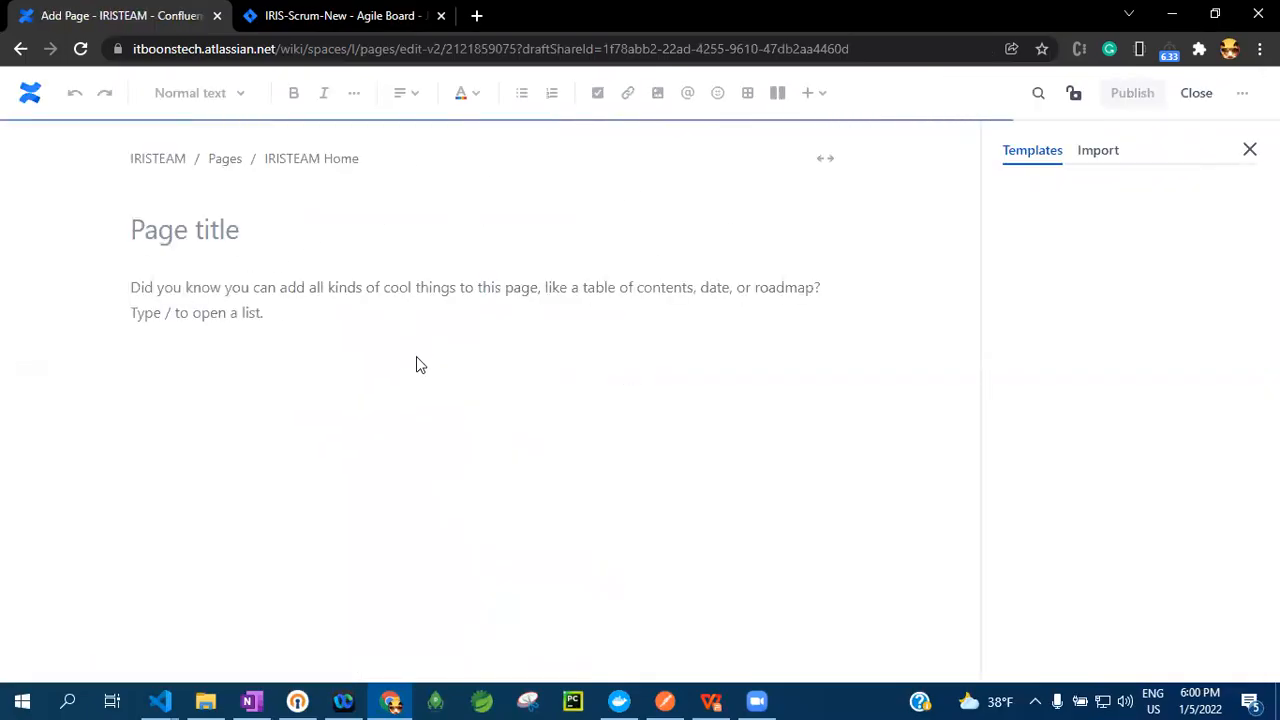
pyautogui.click(229, 231)
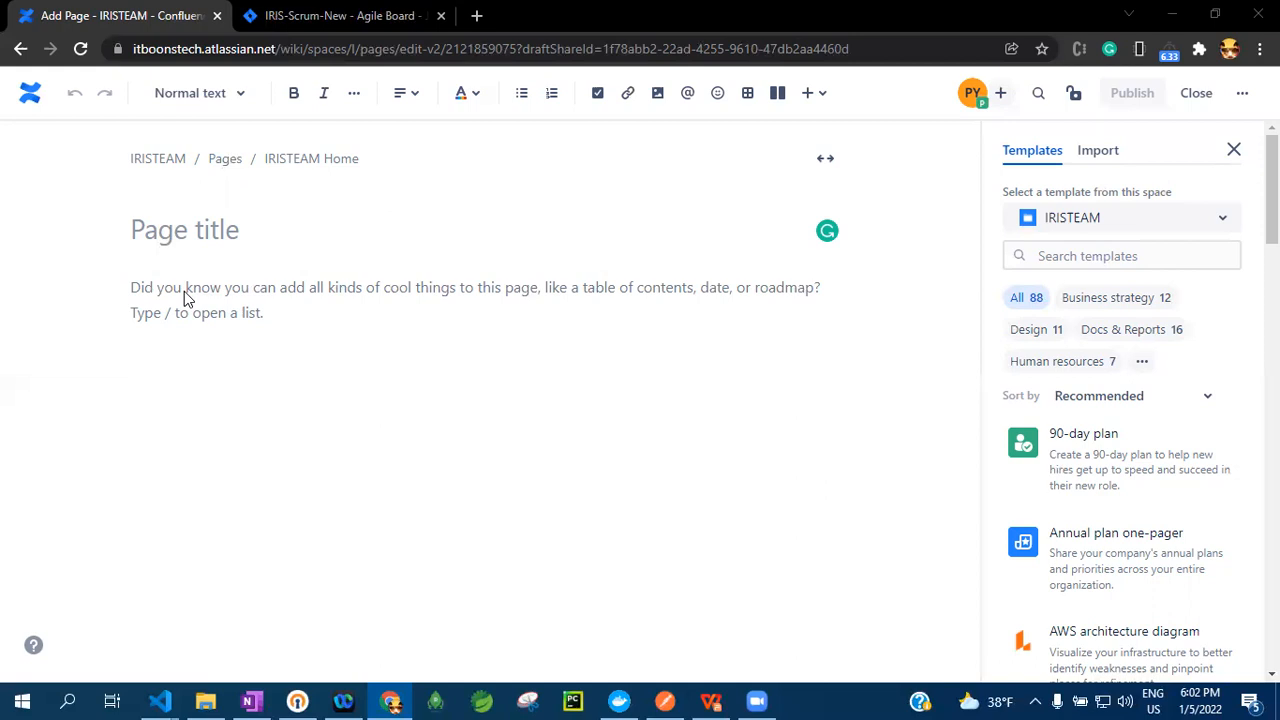
pyautogui.click(1234, 150)
pyautogui.click(1196, 93)
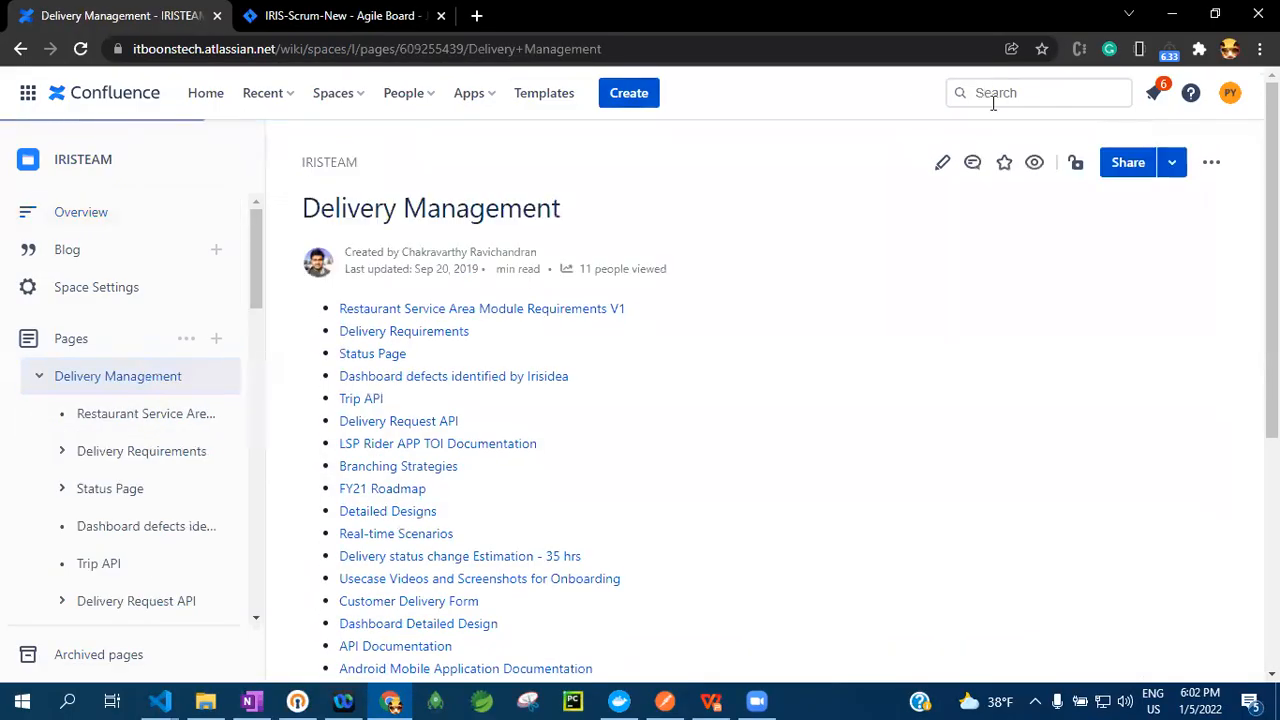
# Open the Delivery Monitoring page from the recently viewed search suggestions and look over its introduction
pyautogui.click(995, 92)
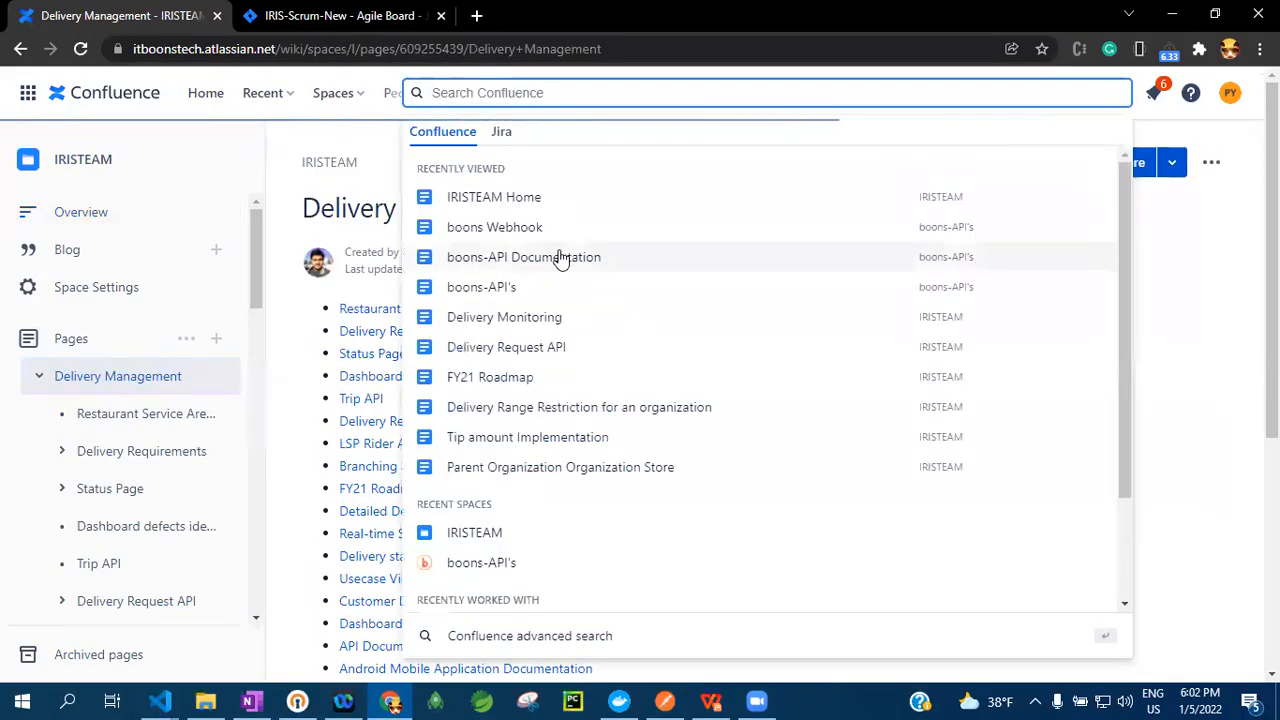
pyautogui.click(524, 318)
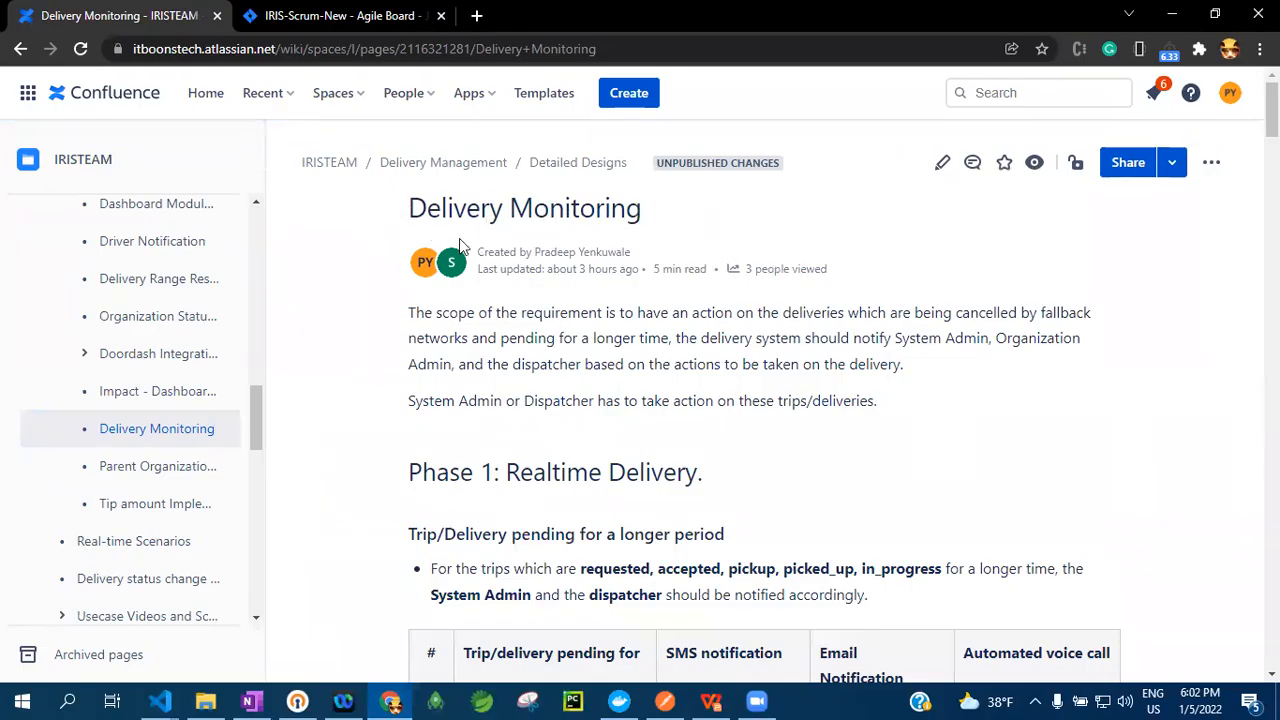
pyautogui.scroll(-1, 590, 458)
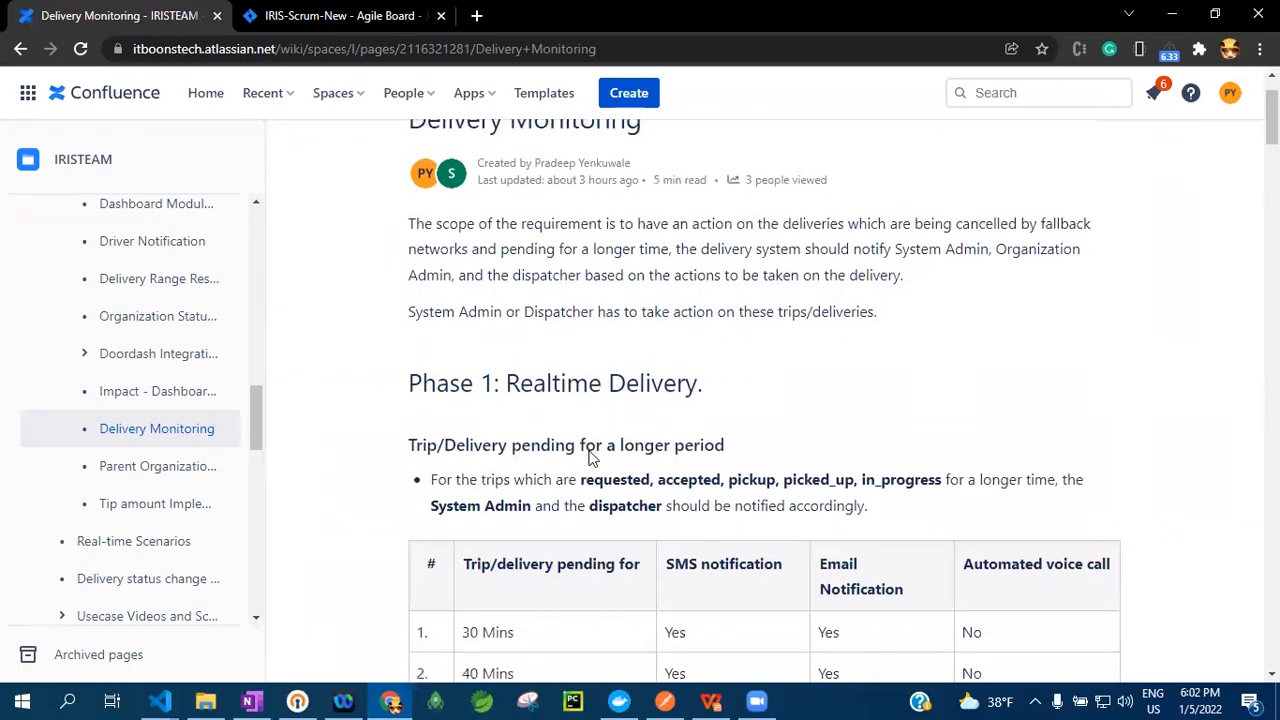
pyautogui.scroll(1, 505, 289)
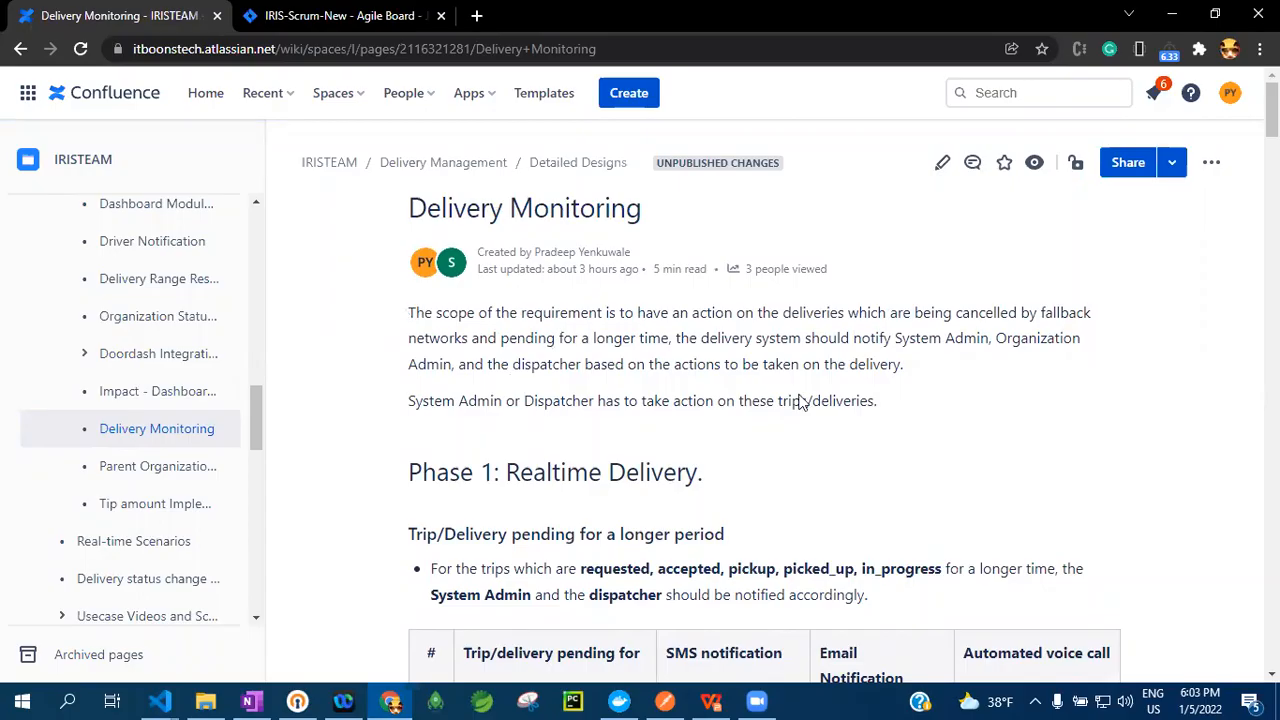
# Skim the Delivery Monitoring page down to the Phase 2: Scheduled Delivery heading and back to the fallback scenarios
pyautogui.scroll(-1, 791, 423)
pyautogui.scroll(-15, 594, 497)
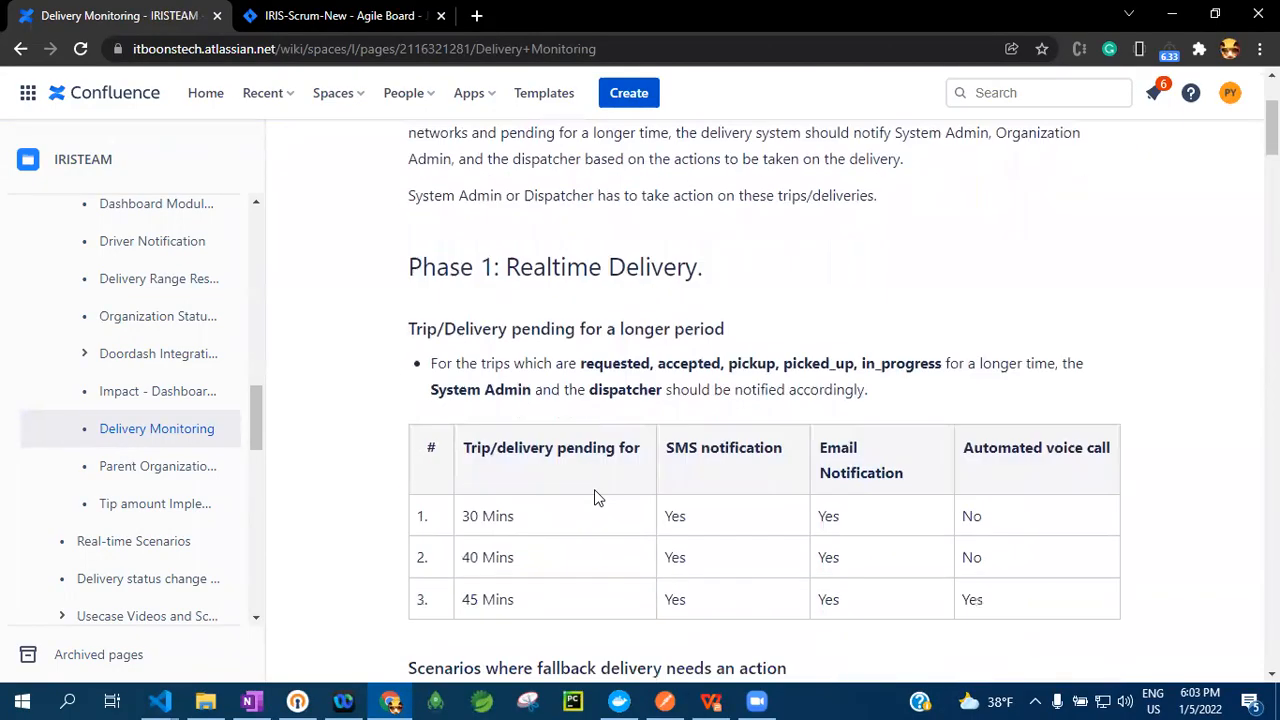
pyautogui.scroll(-15, 515, 580)
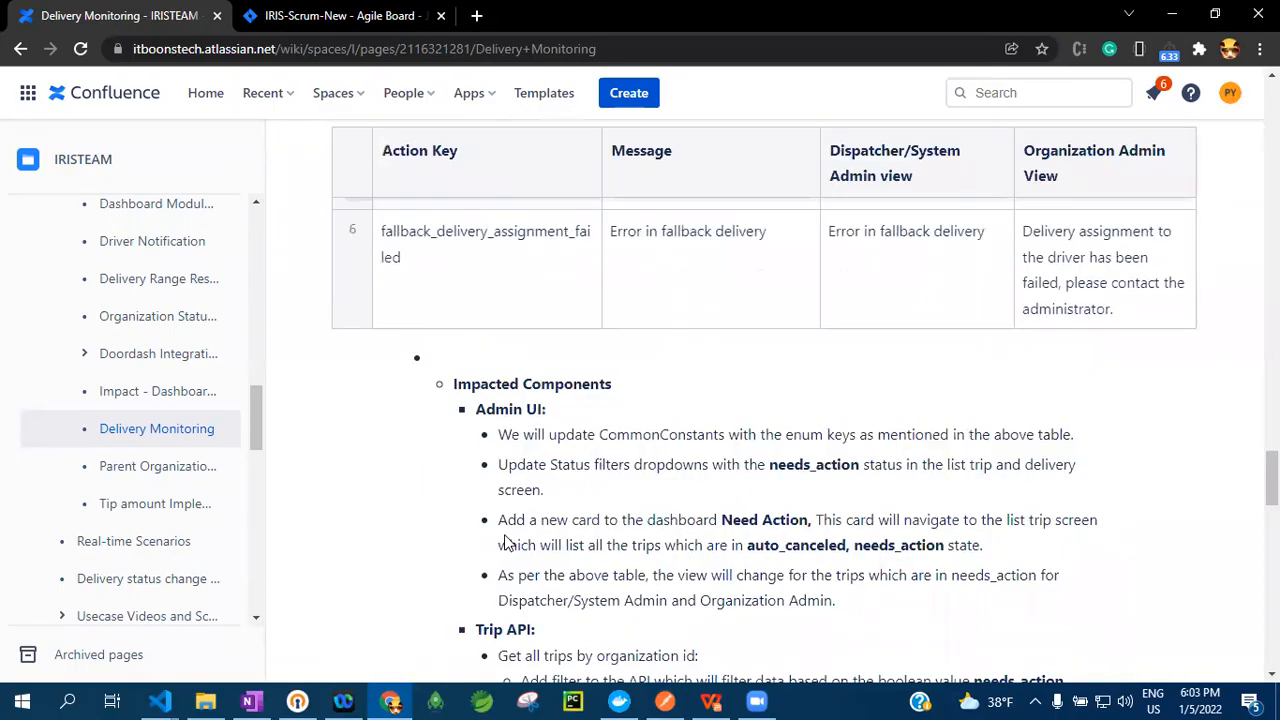
pyautogui.scroll(-15, 506, 540)
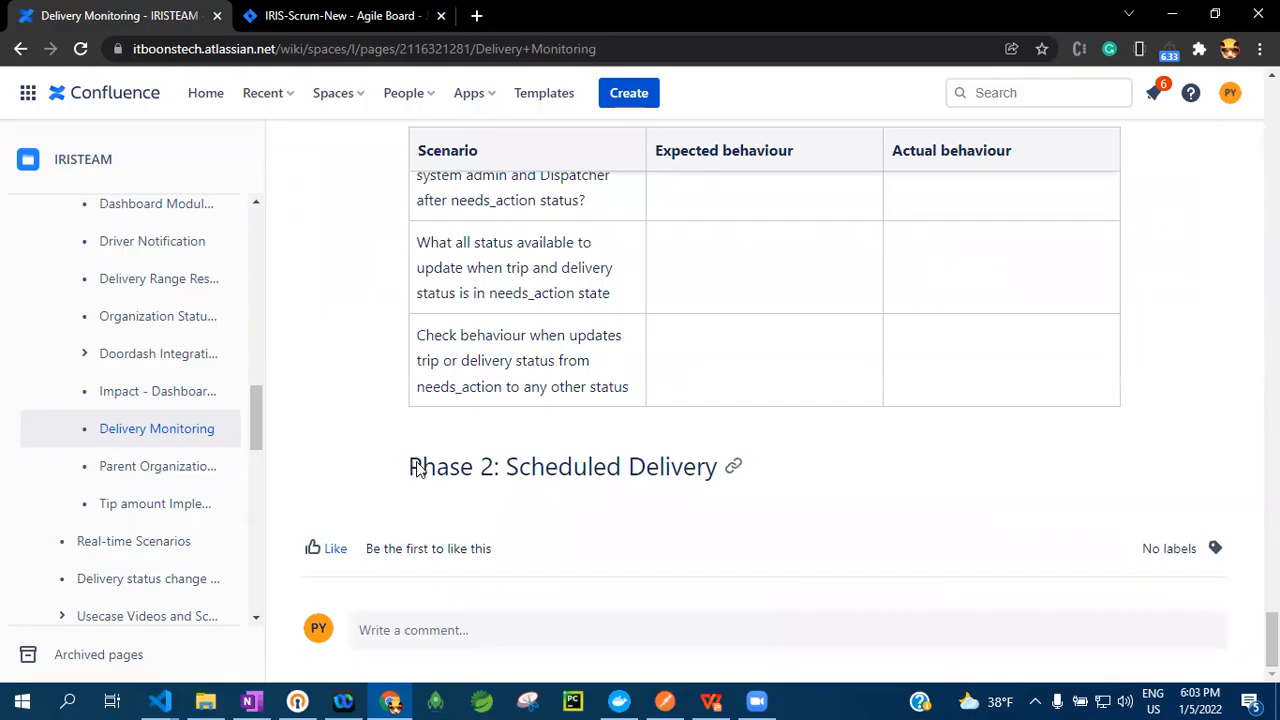
pyautogui.scroll(1, 628, 474)
pyautogui.scroll(12, 537, 323)
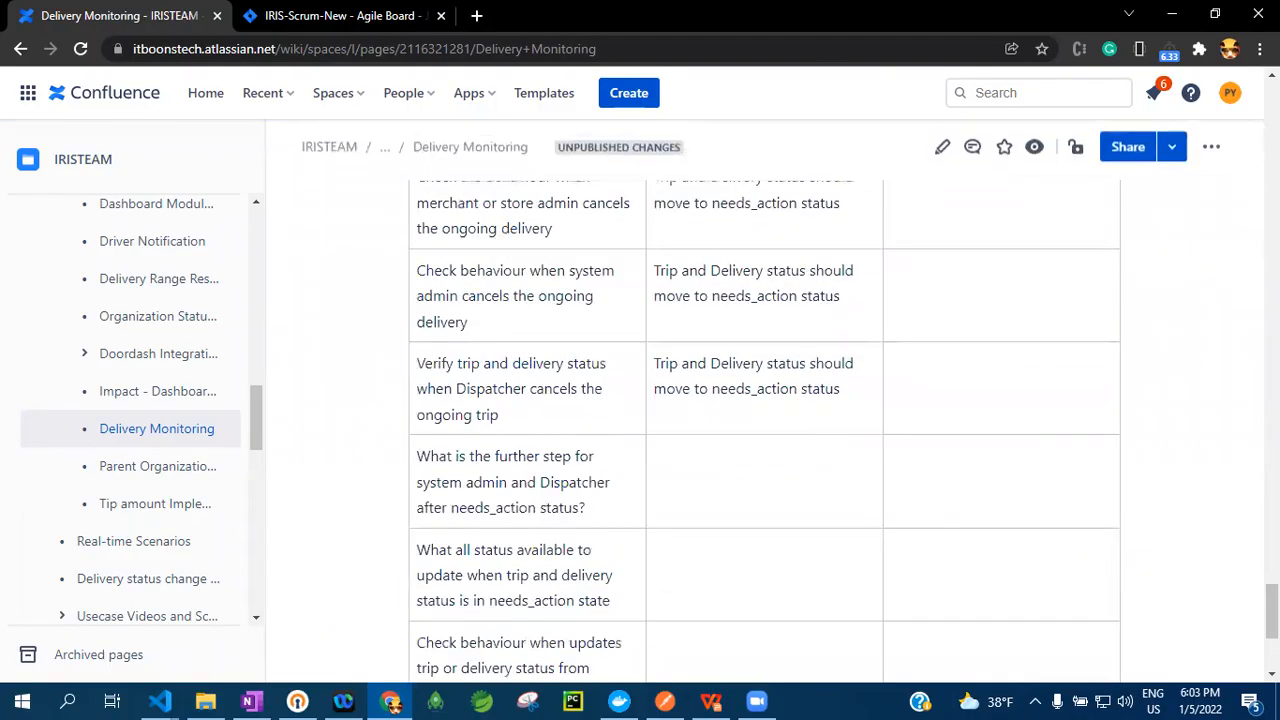
pyautogui.scroll(10, 537, 323)
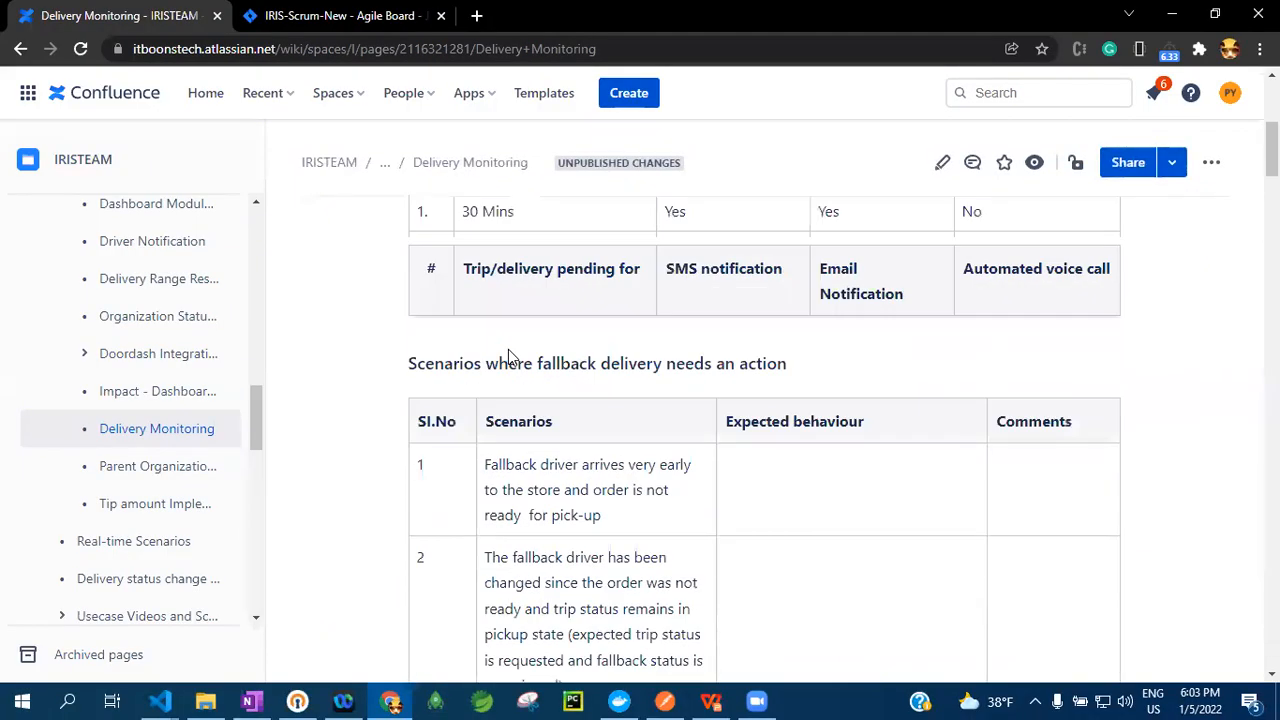
# Examine the Phase 1 notification table, the 7th Dec 2021 discussion and the Solution section, highlighting the Solution heading
pyautogui.scroll(-2, 587, 507)
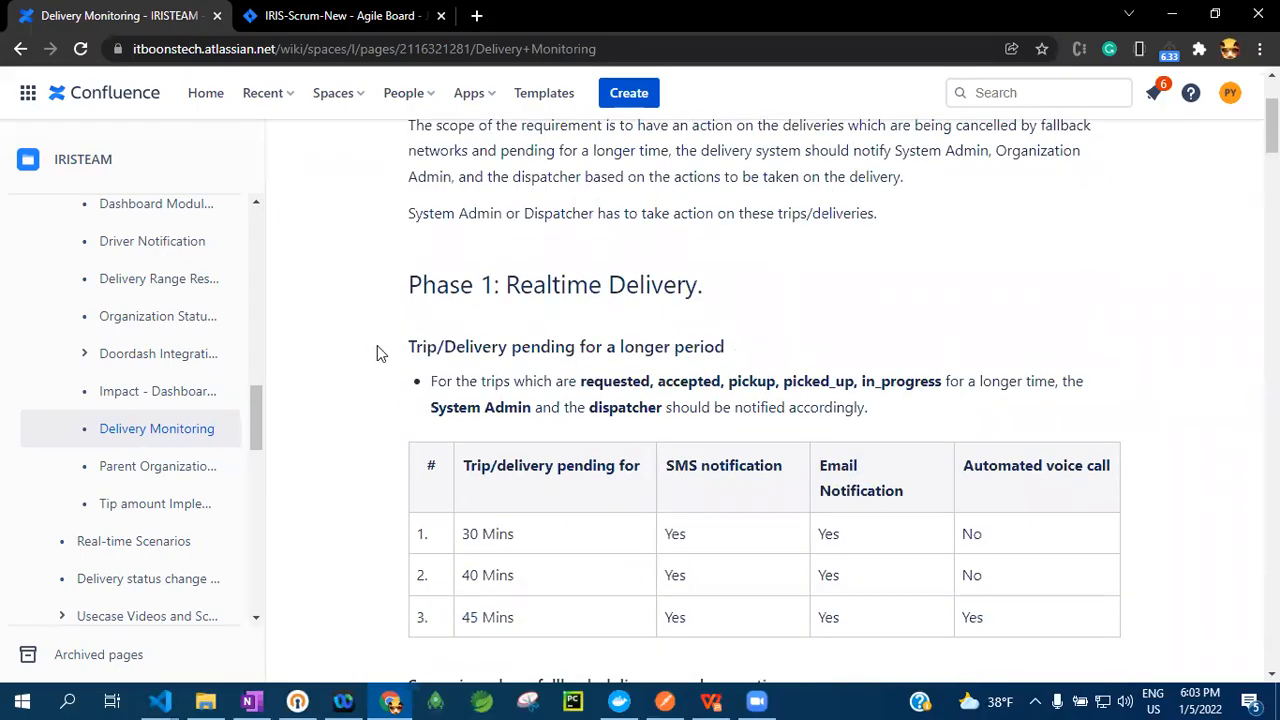
pyautogui.scroll(-1, 763, 342)
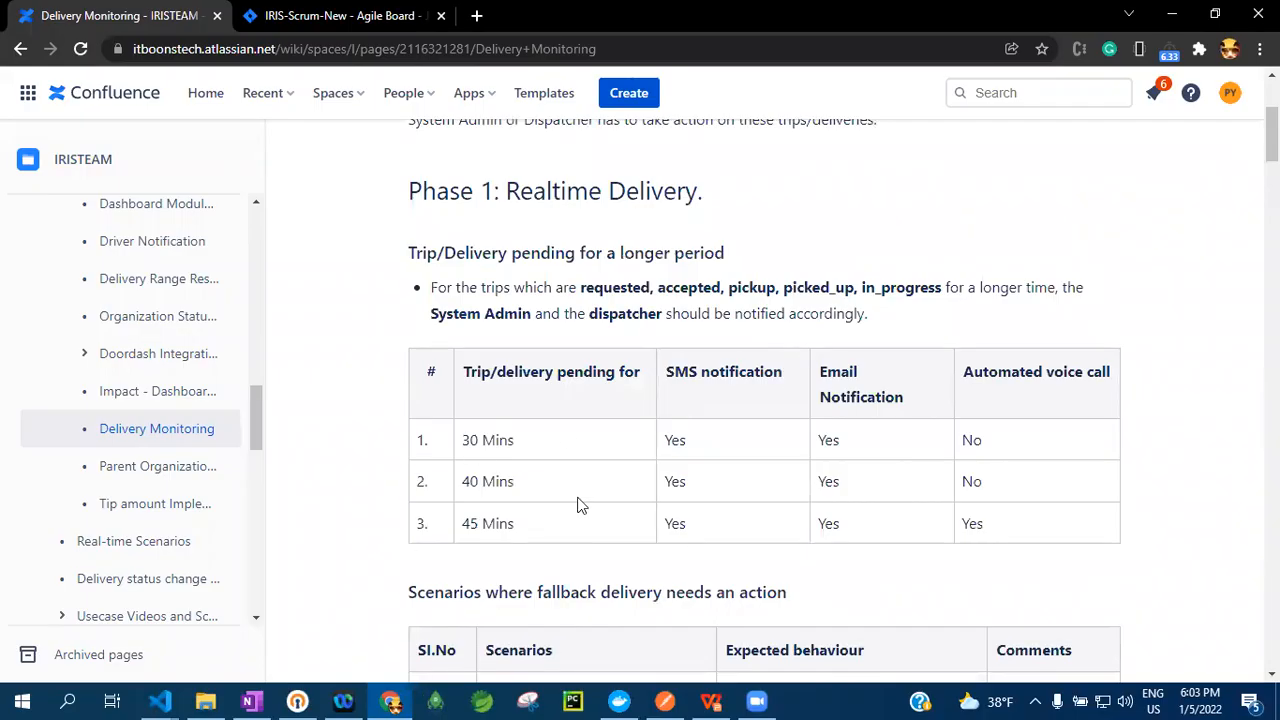
pyautogui.scroll(-5, 580, 503)
pyautogui.scroll(-10, 626, 526)
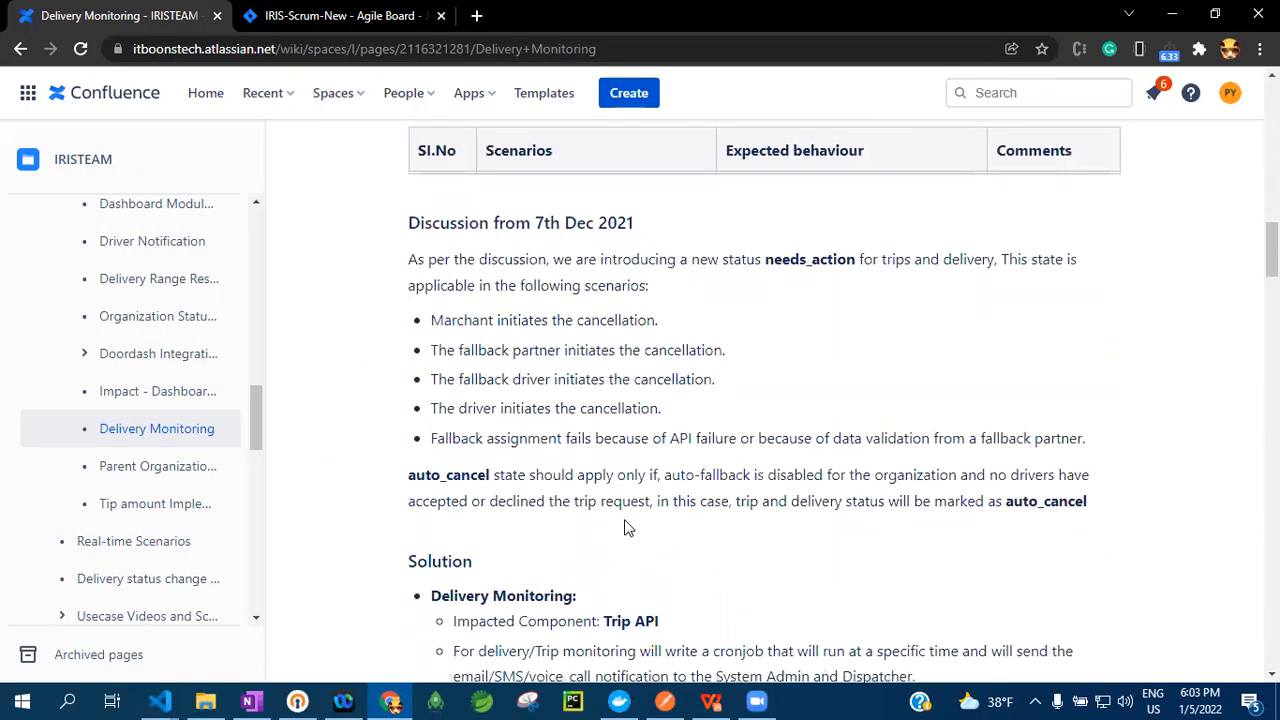
pyautogui.scroll(-1, 460, 318)
pyautogui.moveTo(408, 188); pyautogui.dragTo(474, 190)
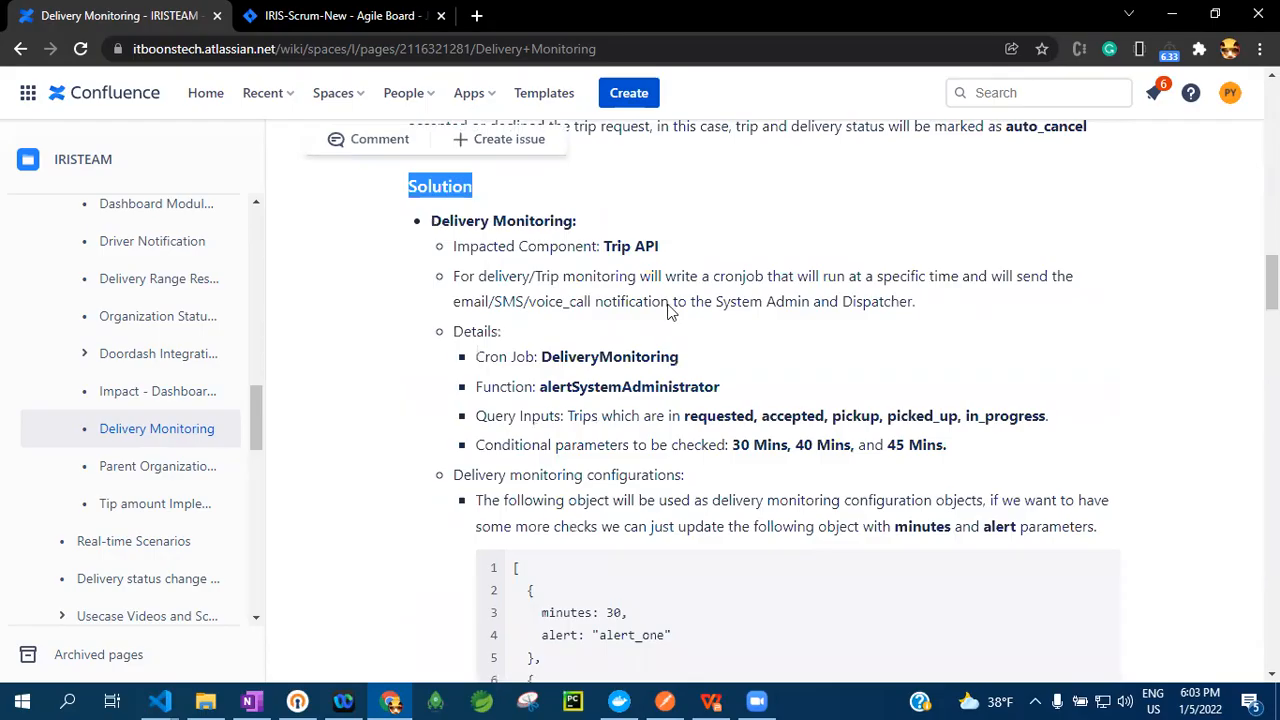
pyautogui.scroll(-1, 537, 280)
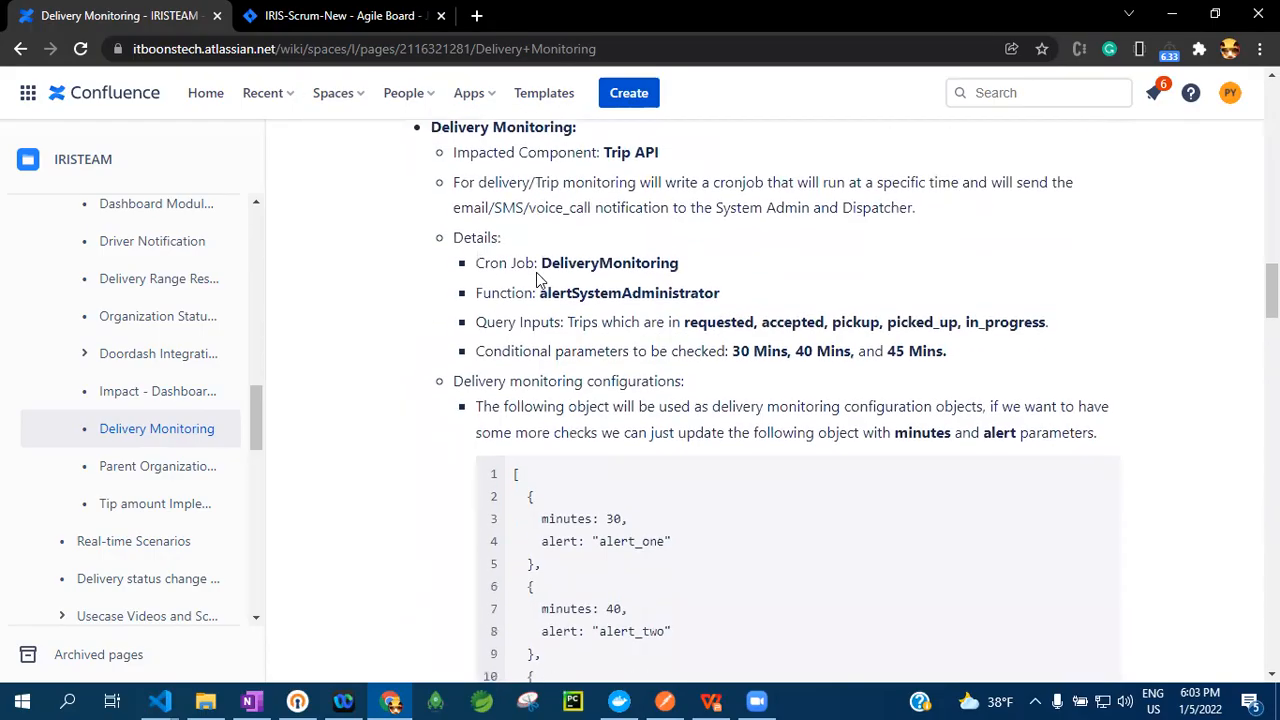
pyautogui.scroll(1, 538, 364)
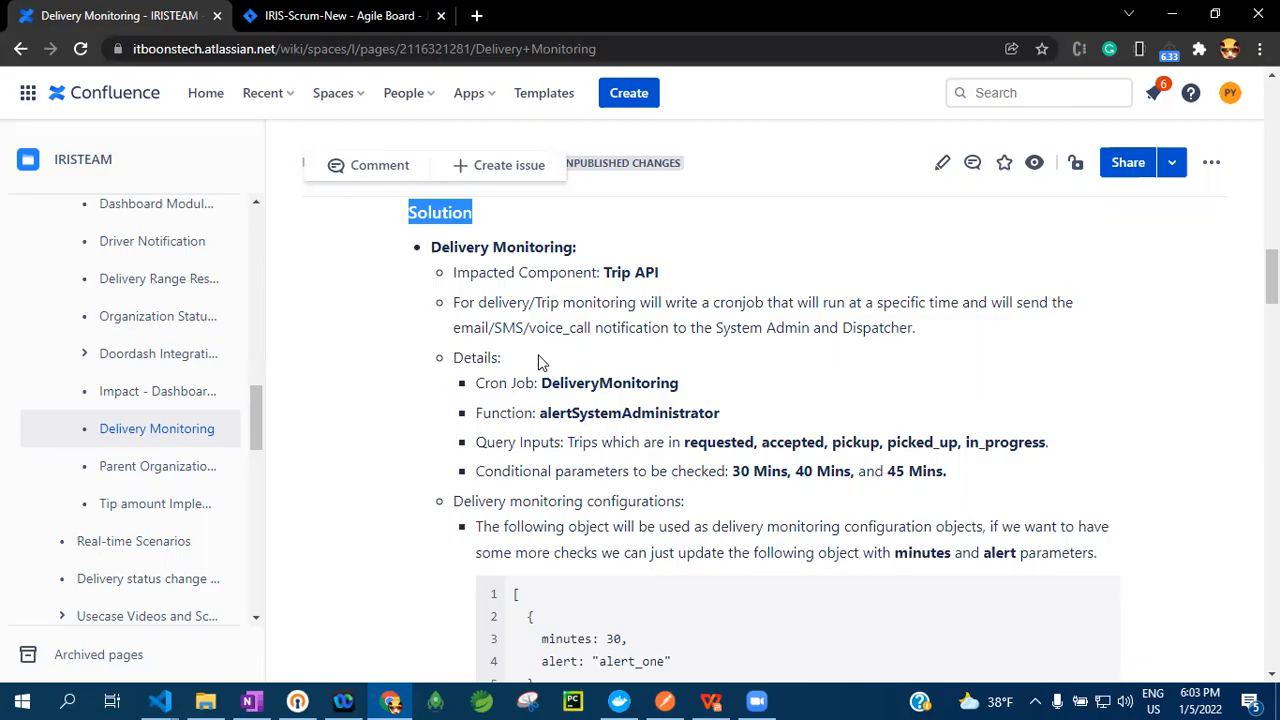
# Examine the monitoring configuration, smsEmailEvent Tracking, action key table, Impacted Components and Trip API details on the Delivery Monitoring page
pyautogui.scroll(-7, 540, 362)
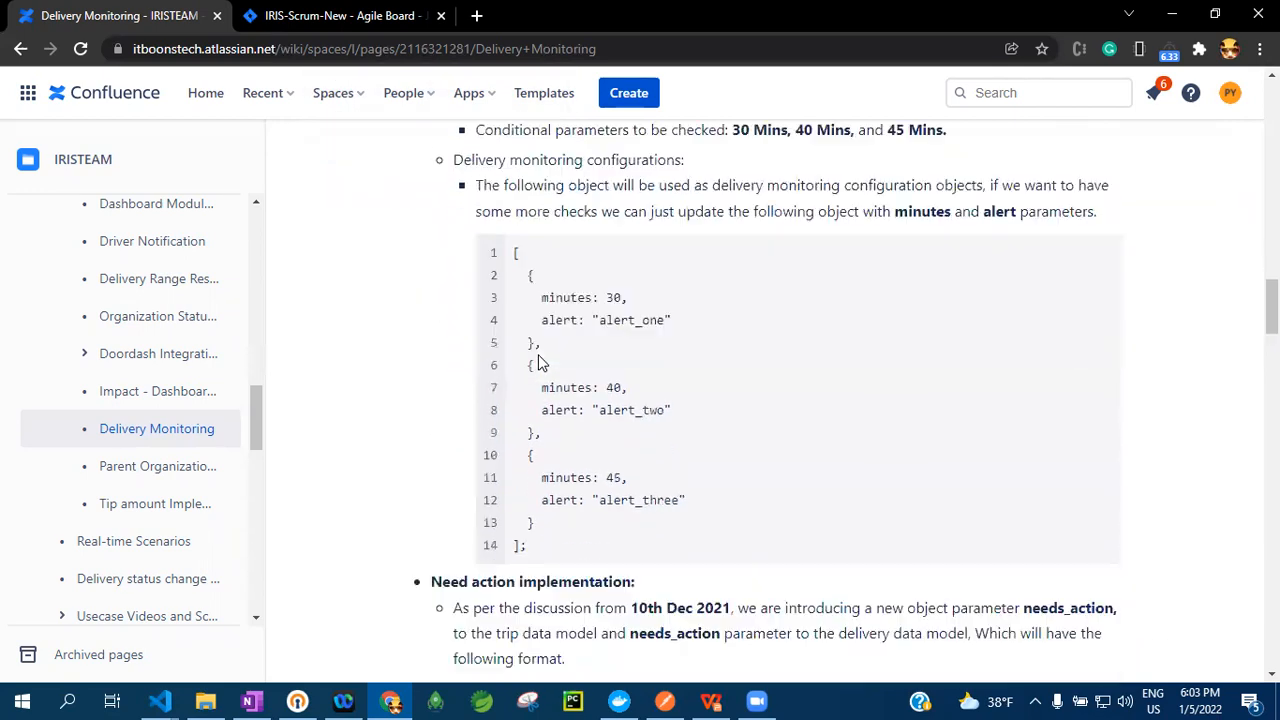
pyautogui.scroll(-7, 505, 328)
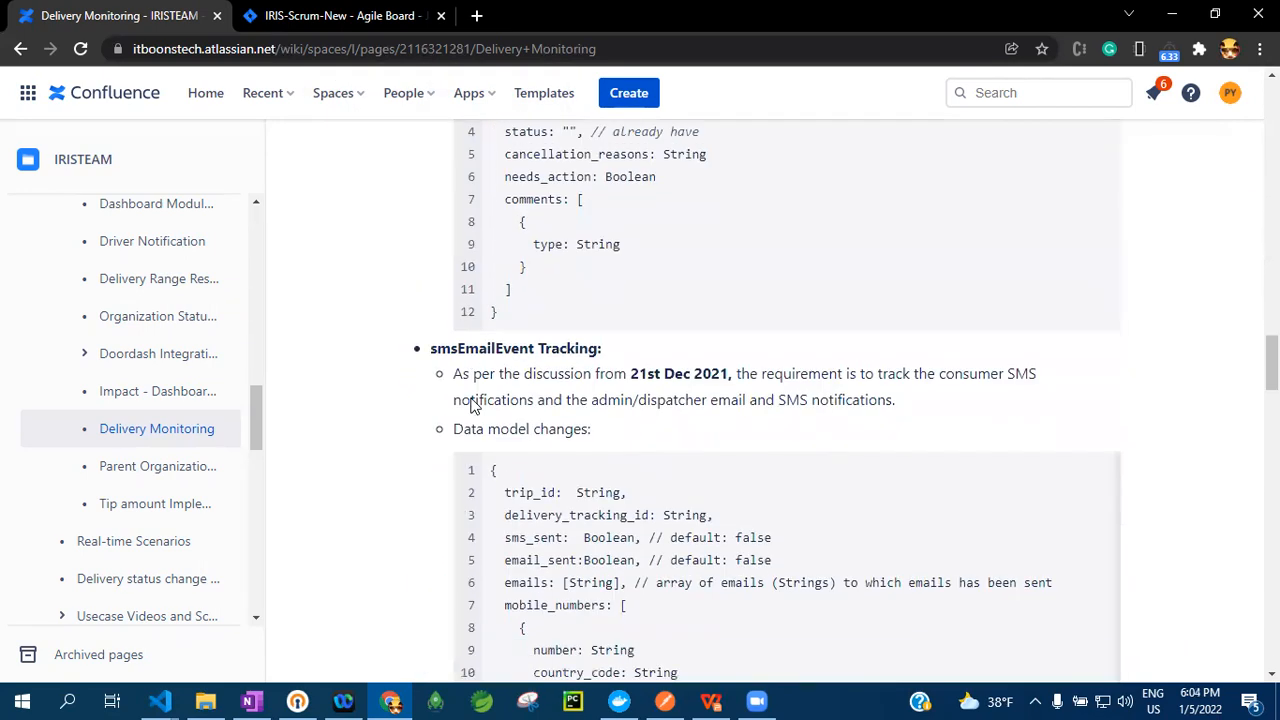
pyautogui.scroll(-10, 474, 414)
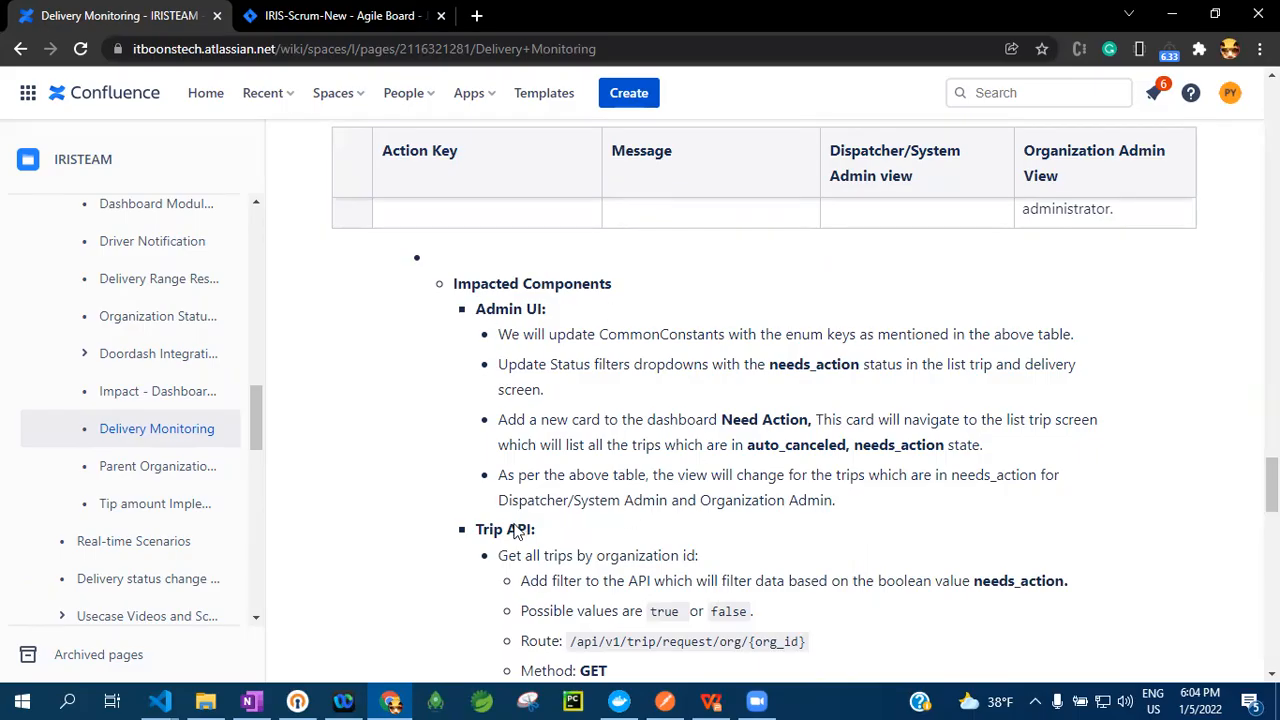
pyautogui.scroll(-1, 592, 458)
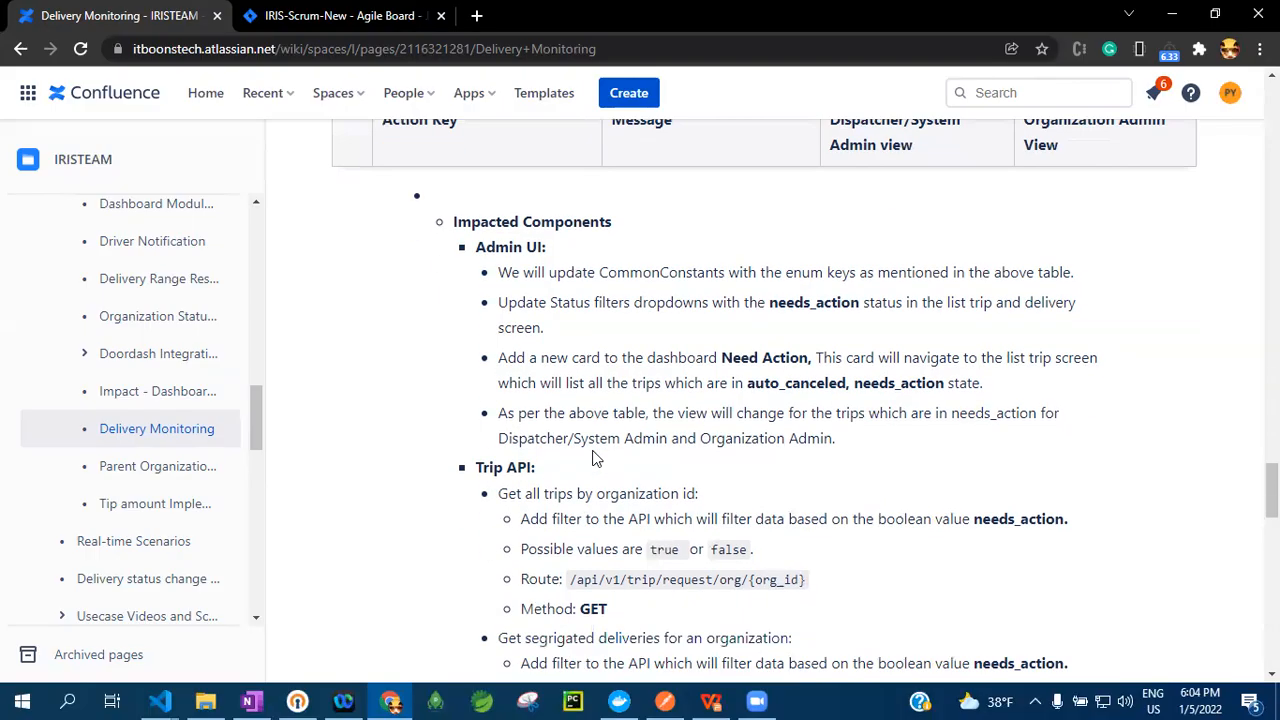
pyautogui.scroll(-2, 592, 458)
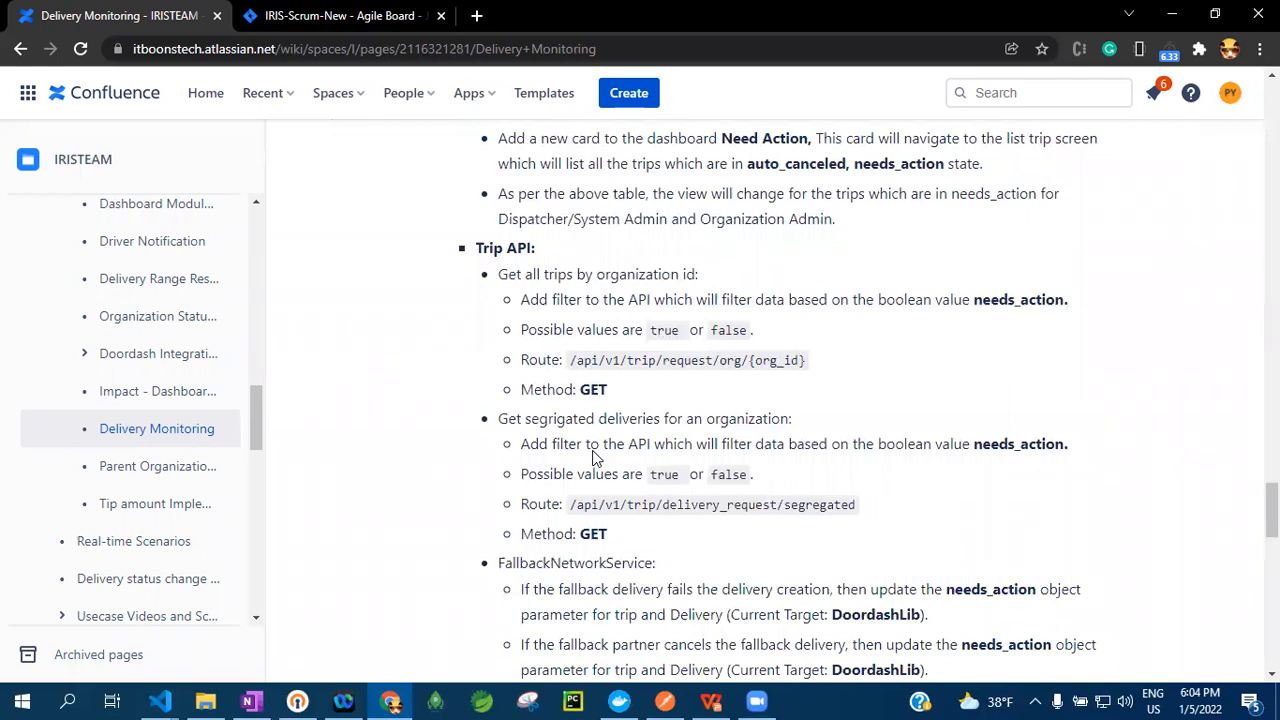
pyautogui.scroll(-6, 592, 458)
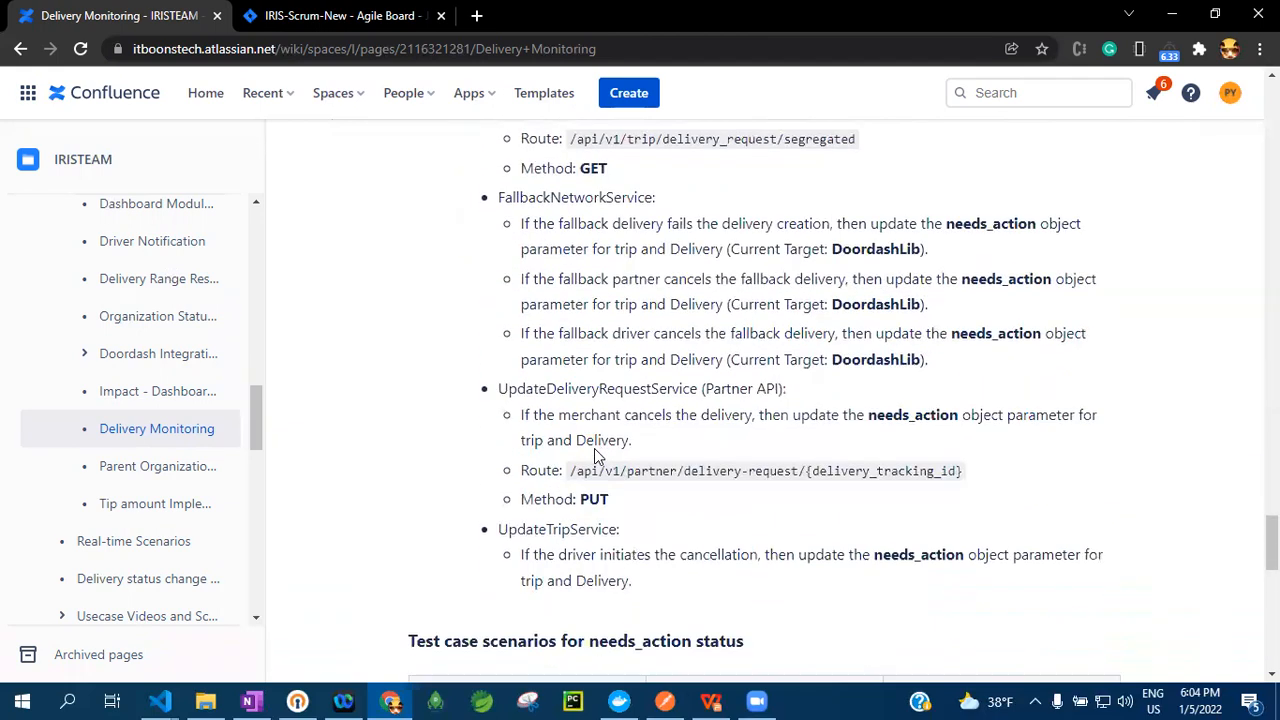
pyautogui.scroll(6, 594, 452)
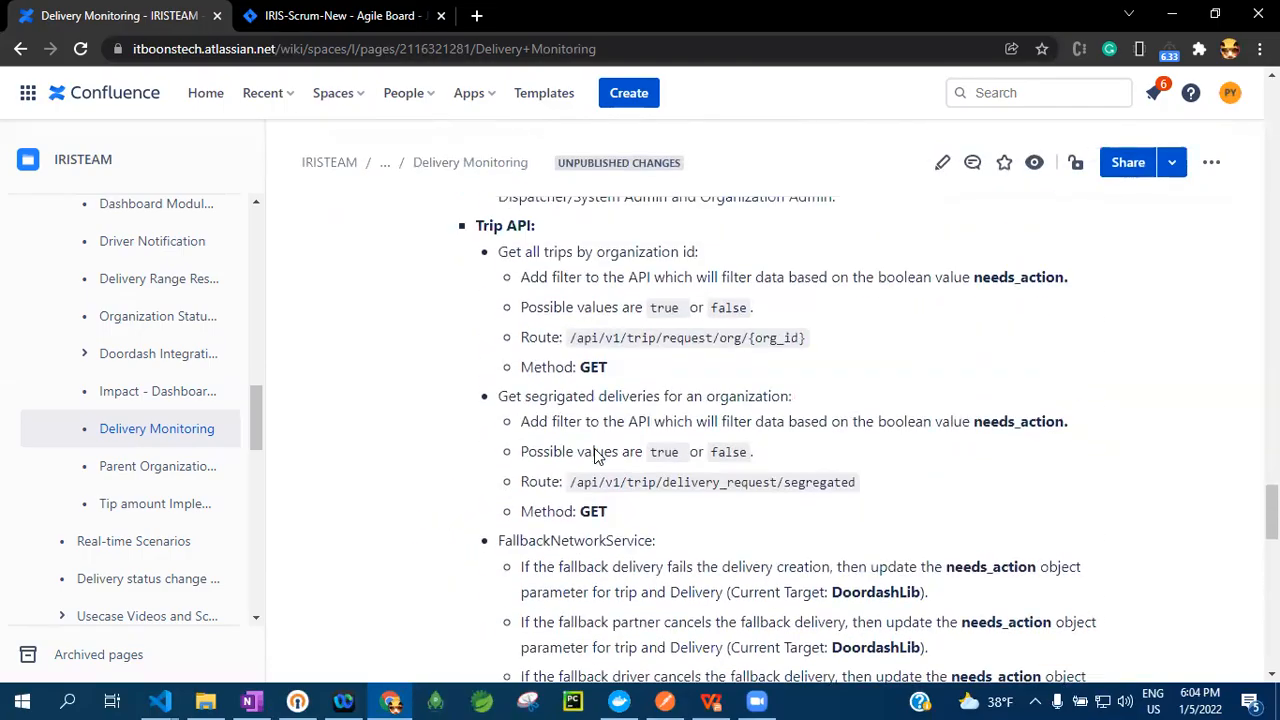
pyautogui.scroll(3, 594, 455)
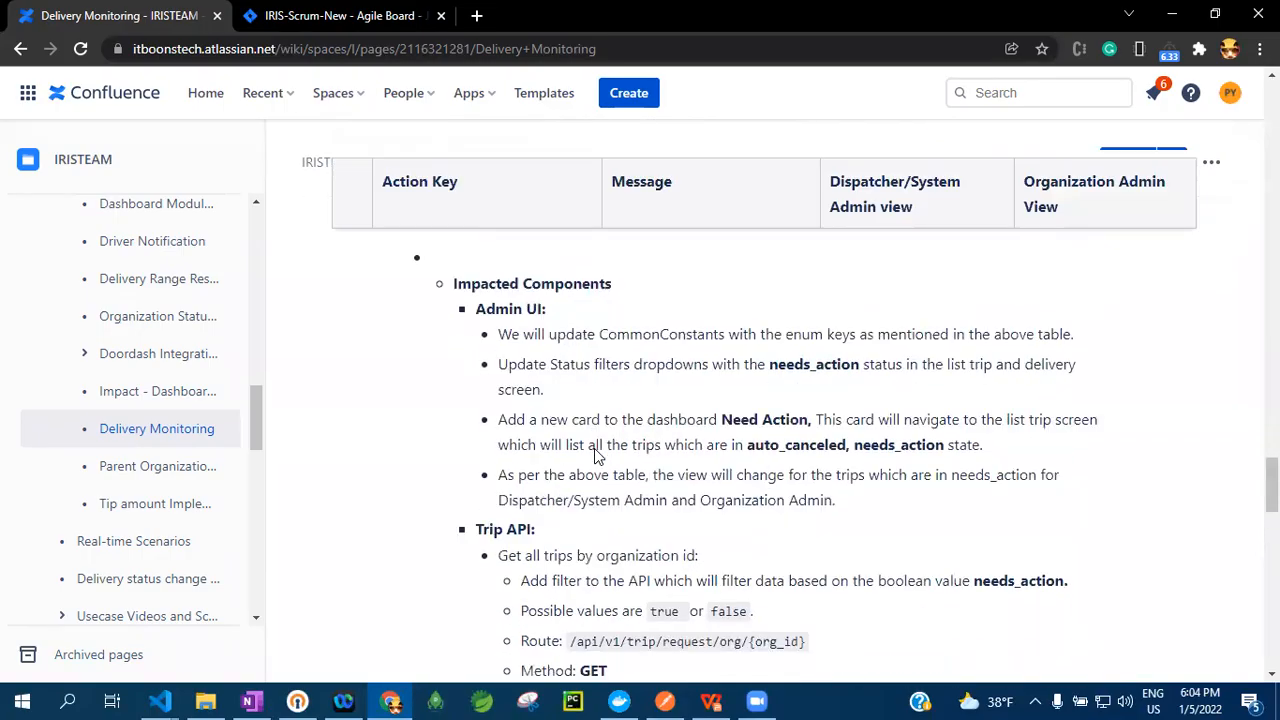
pyautogui.scroll(6, 594, 452)
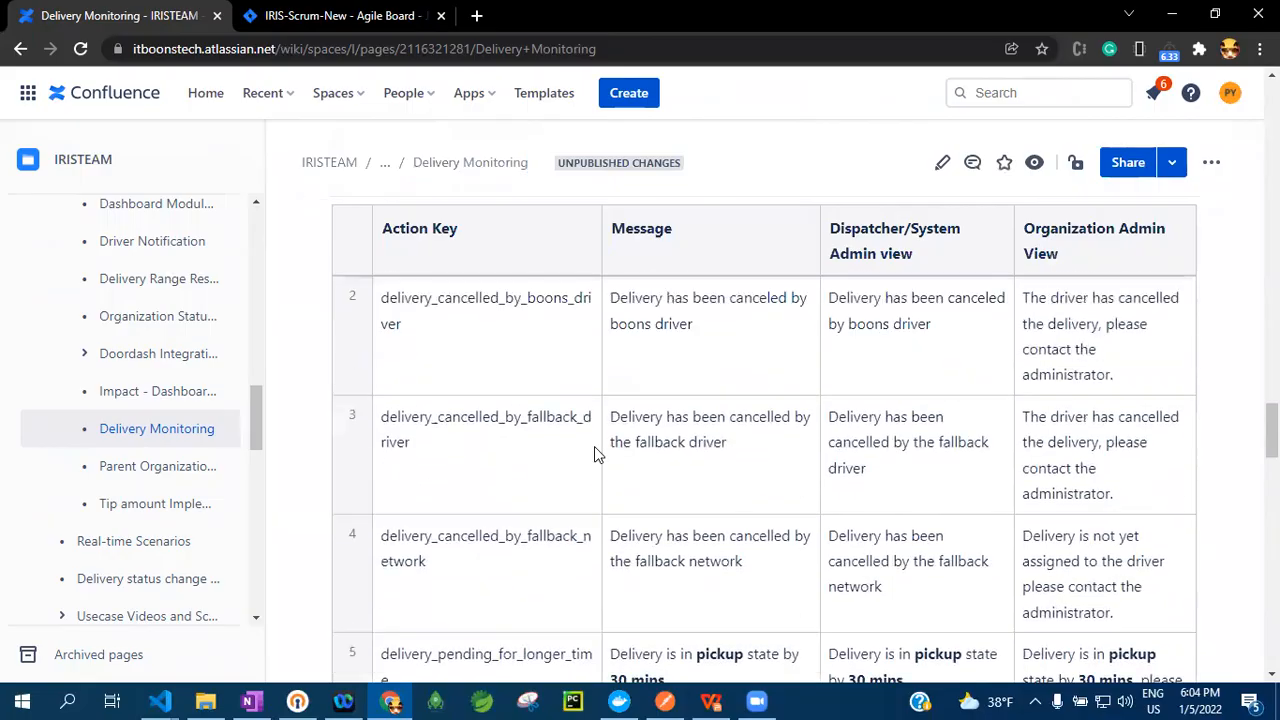
pyautogui.scroll(5, 594, 452)
pyautogui.scroll(8, 225, 400)
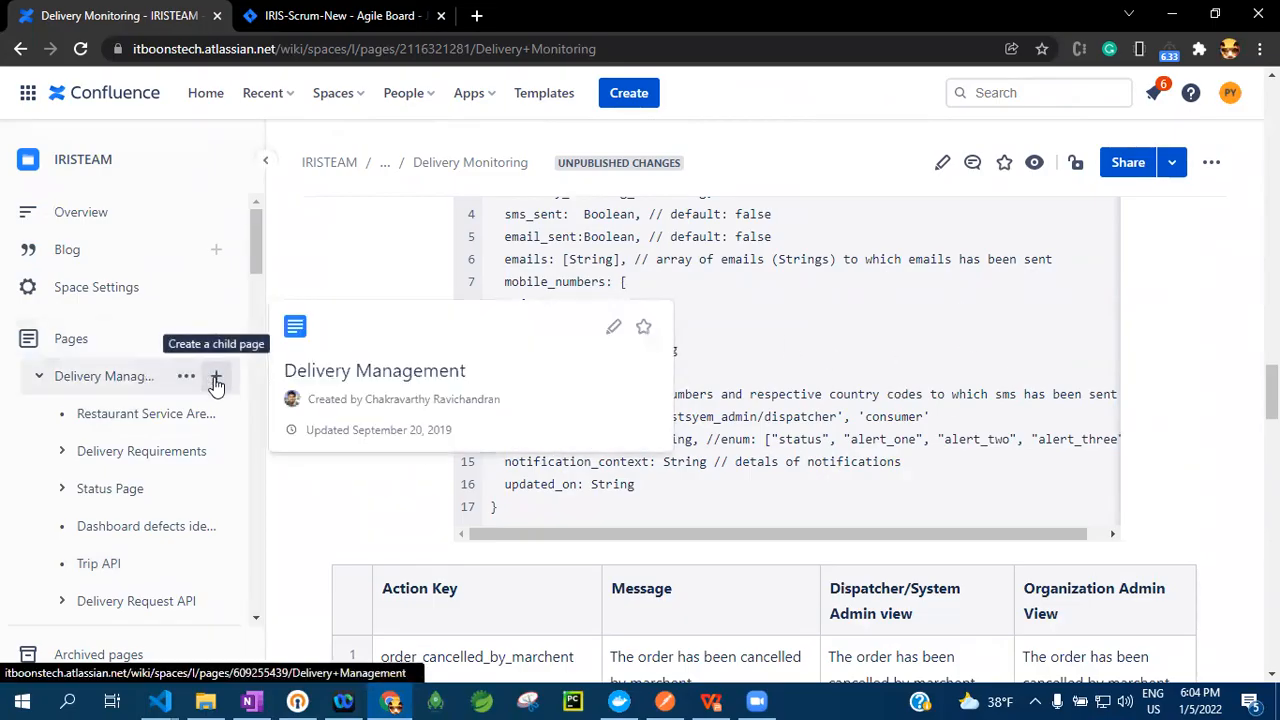
# Create a child page under Delivery Management in the IRISTEAM space and title it "Feature 1"
pyautogui.click(216, 381)
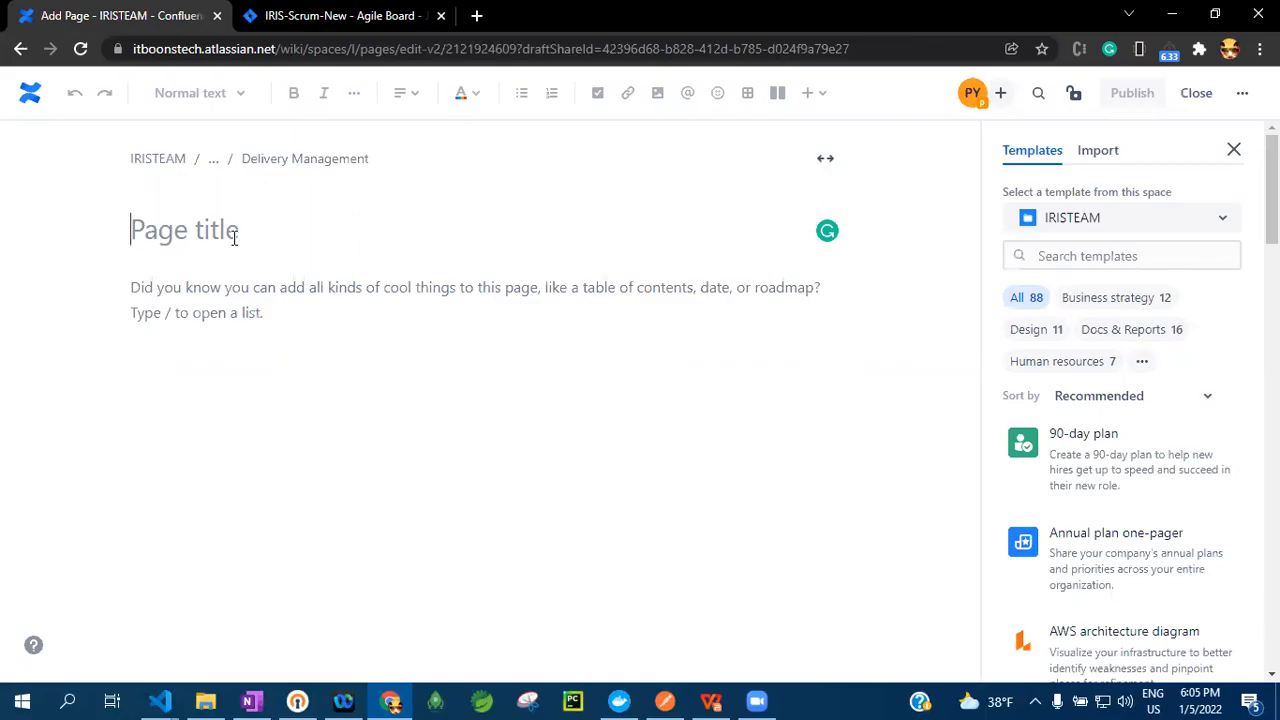
pyautogui.write('Feature')
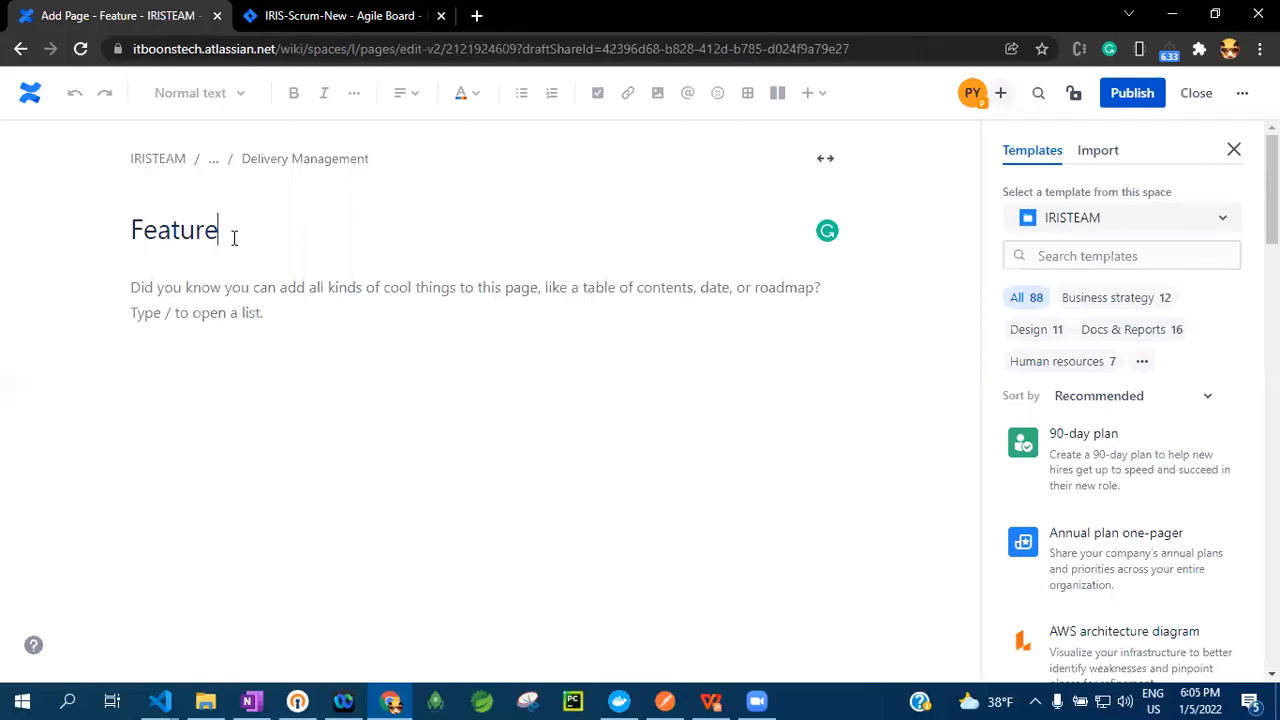
pyautogui.write(' 1')
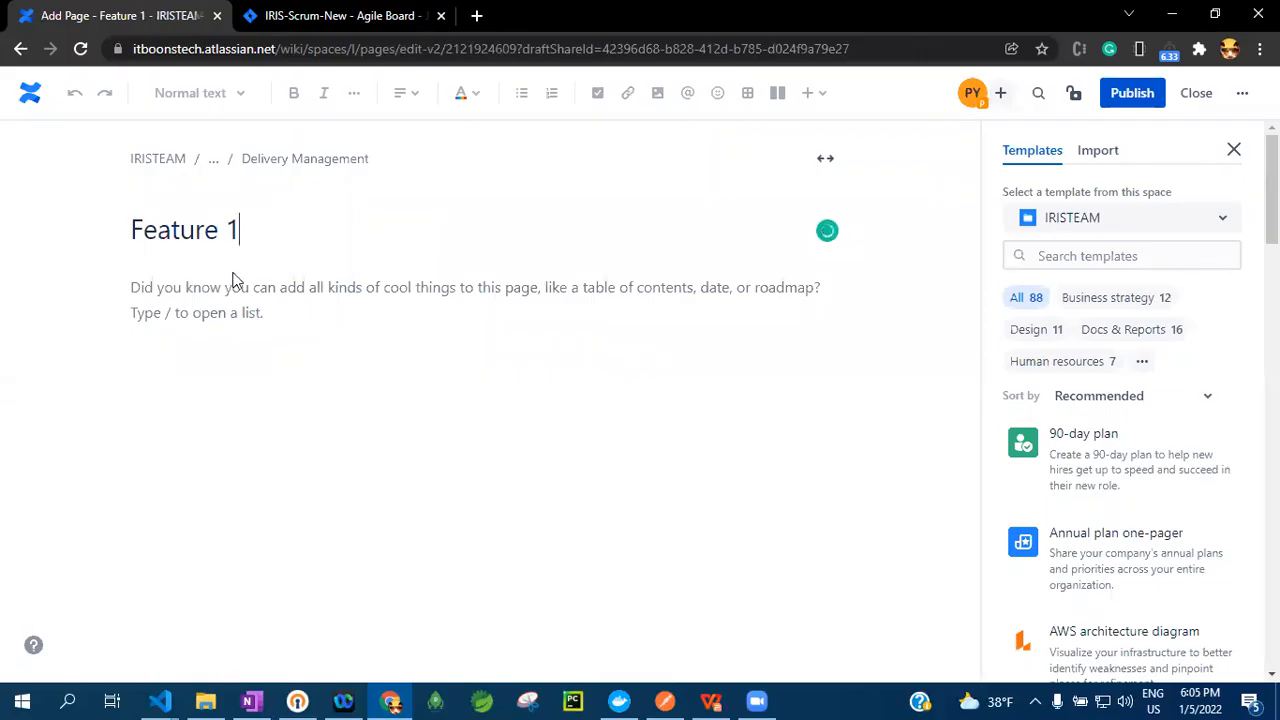
# Add a Heading 1 line reading "heading 1" to the page body and start a new line below it
pyautogui.click(248, 332)
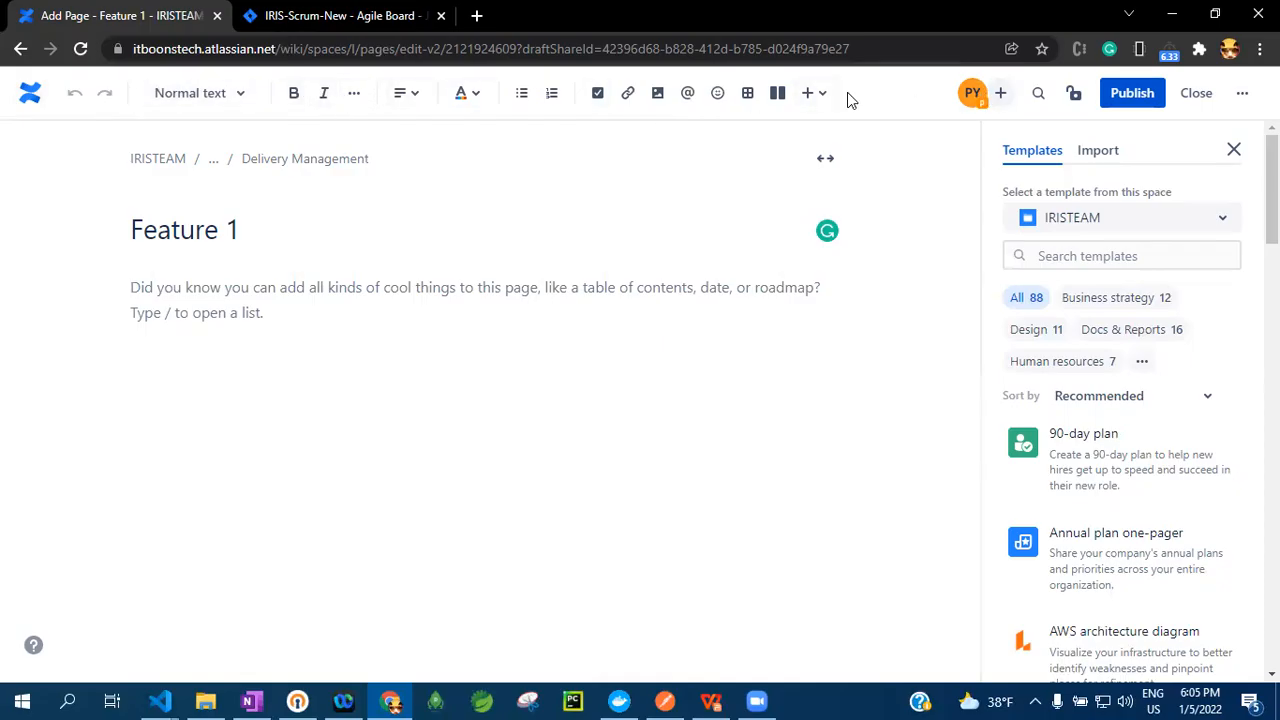
pyautogui.click(256, 97)
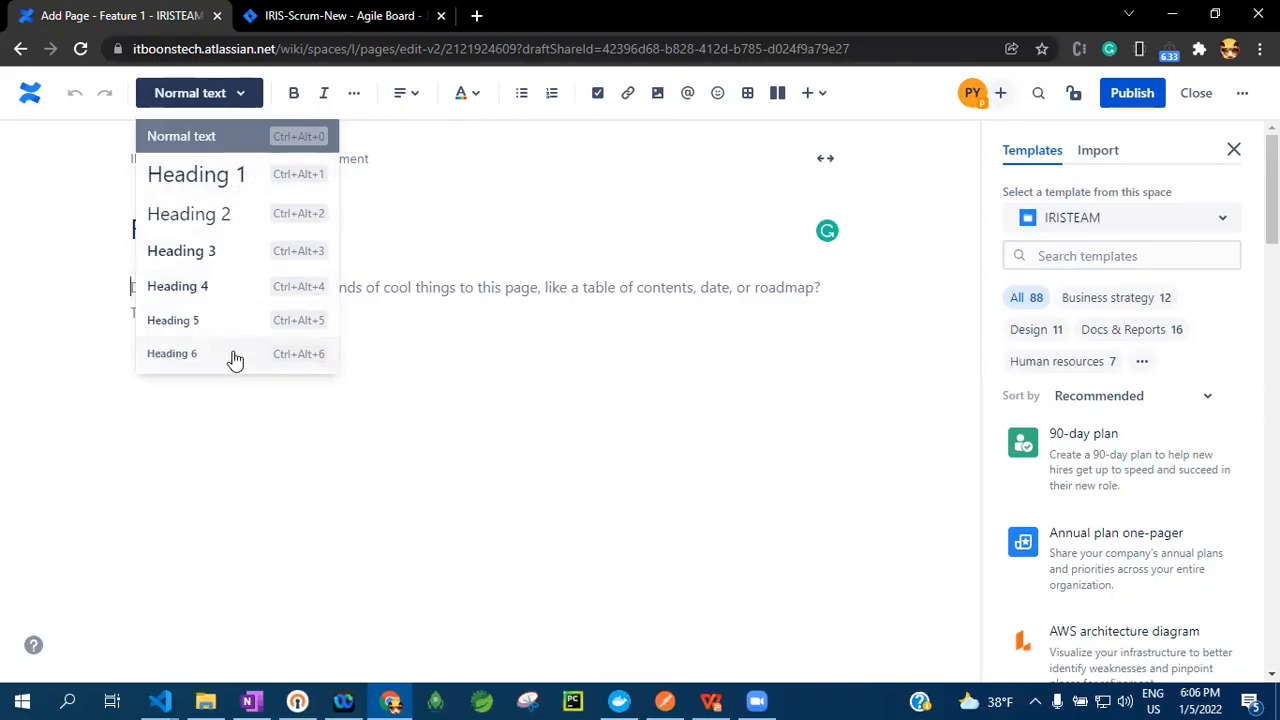
pyautogui.click(235, 176)
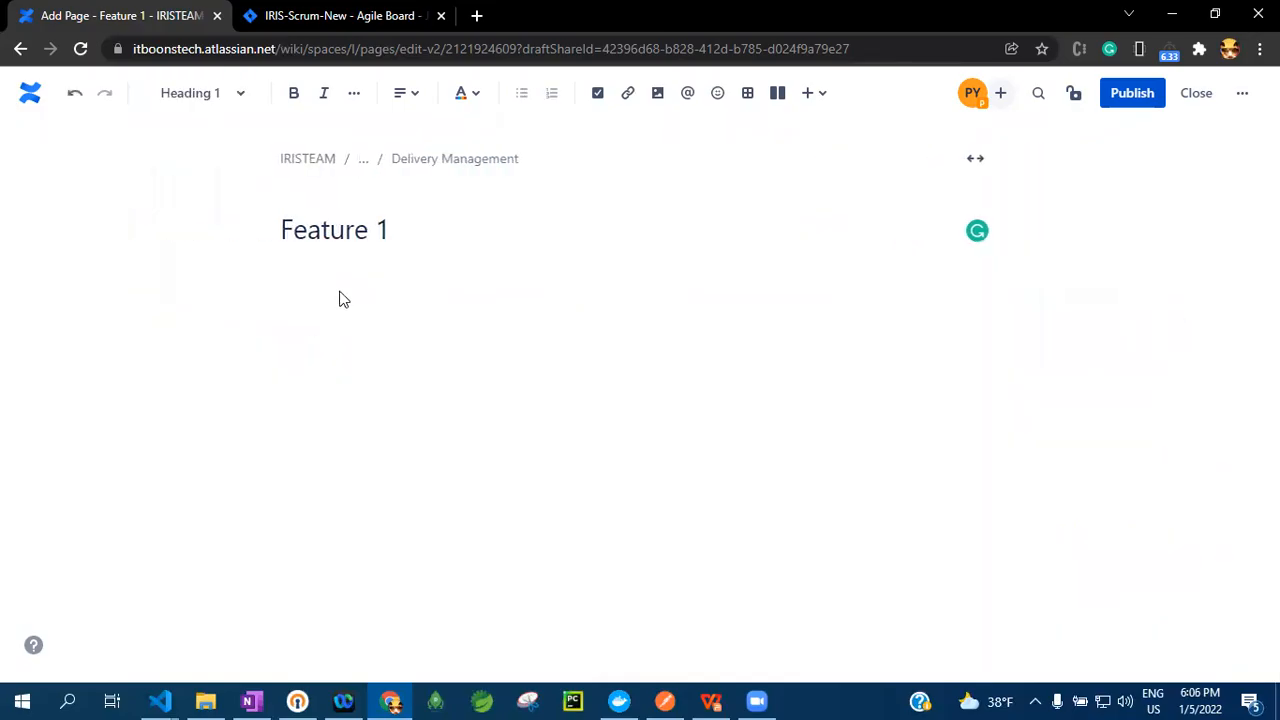
pyautogui.write('g')
pyautogui.press('BackSpace')
pyautogui.write('heading 1')
pyautogui.press('Return')
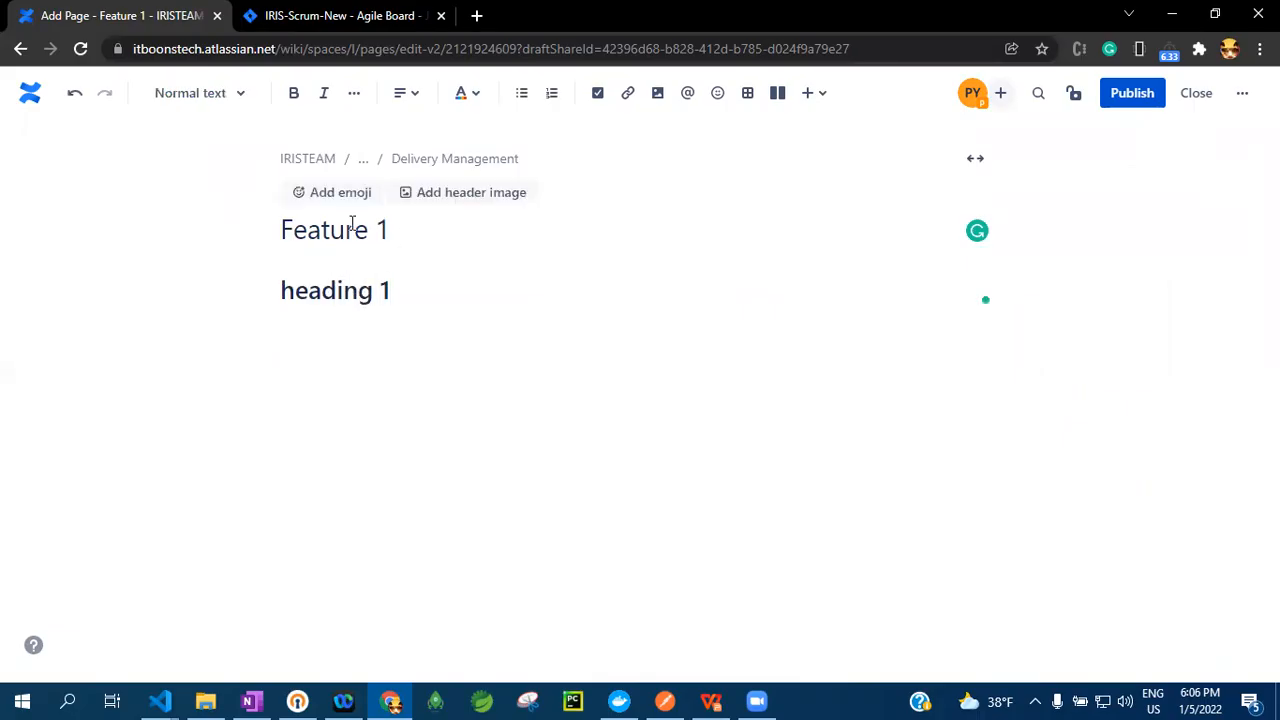
# Start a bulleted list under the heading, trying the numbered style too, and enter "rgsbhth" as the first bullet
pyautogui.click(405, 95)
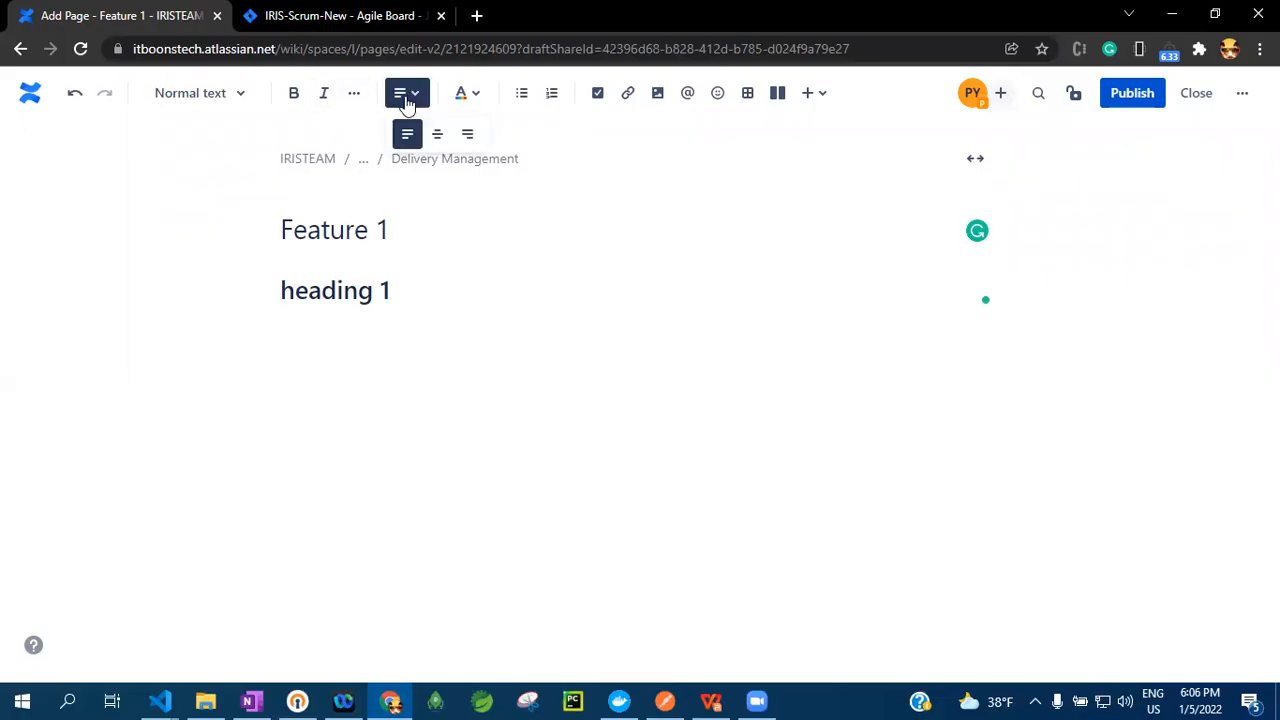
pyautogui.click(522, 94)
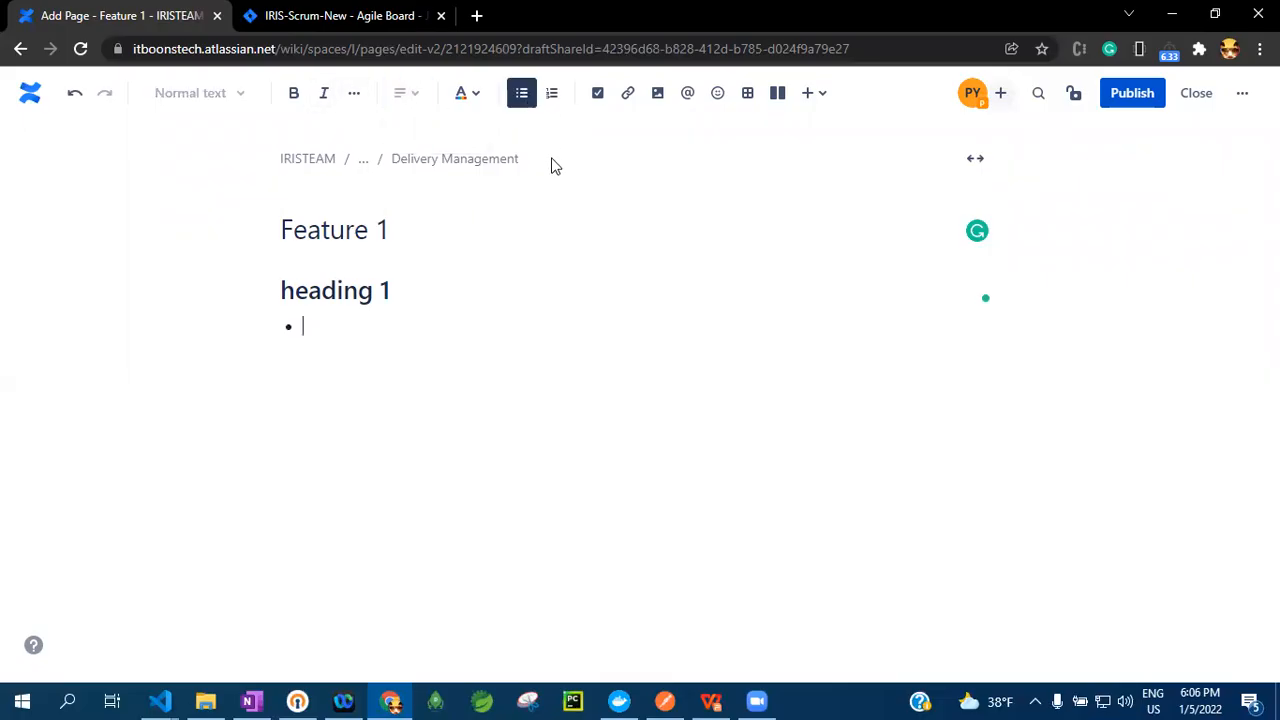
pyautogui.click(554, 95)
pyautogui.click(524, 95)
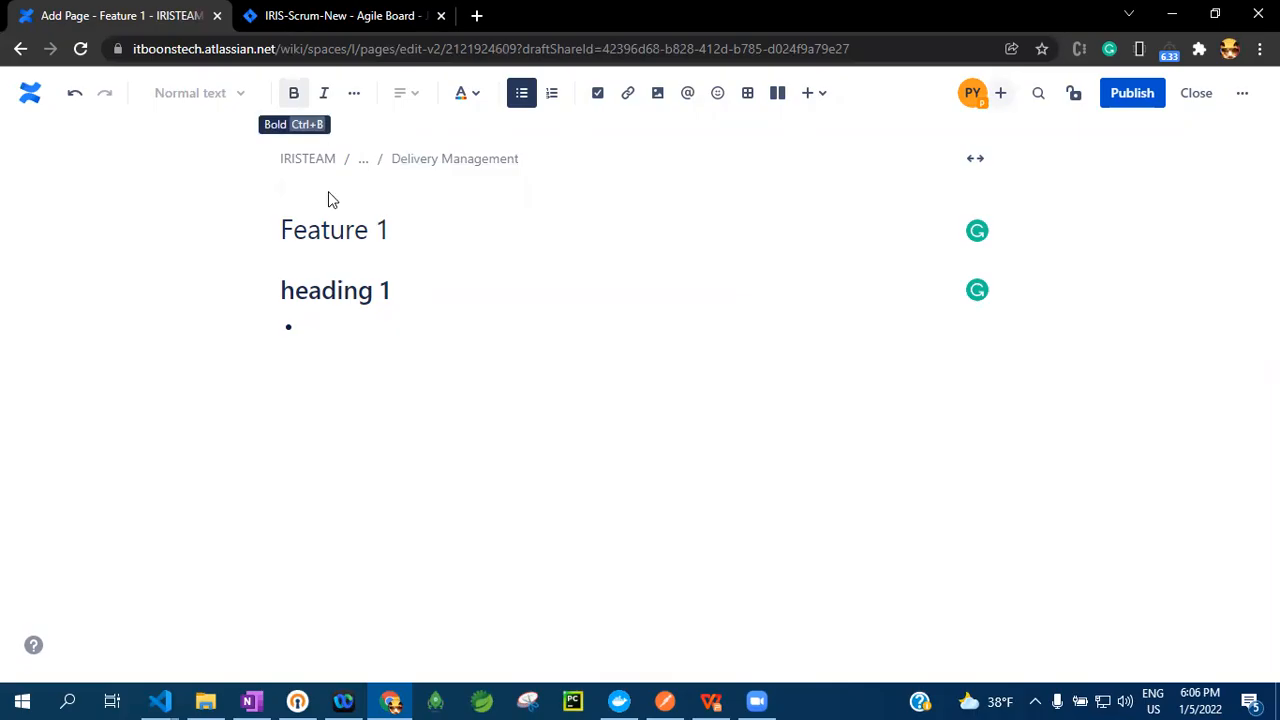
pyautogui.write('rgsbhth')
# Format the bullet text "rgsbhth" as bold, italic and underlined
pyautogui.doubleClick(380, 335)
pyautogui.click(293, 93)
pyautogui.click(405, 394)
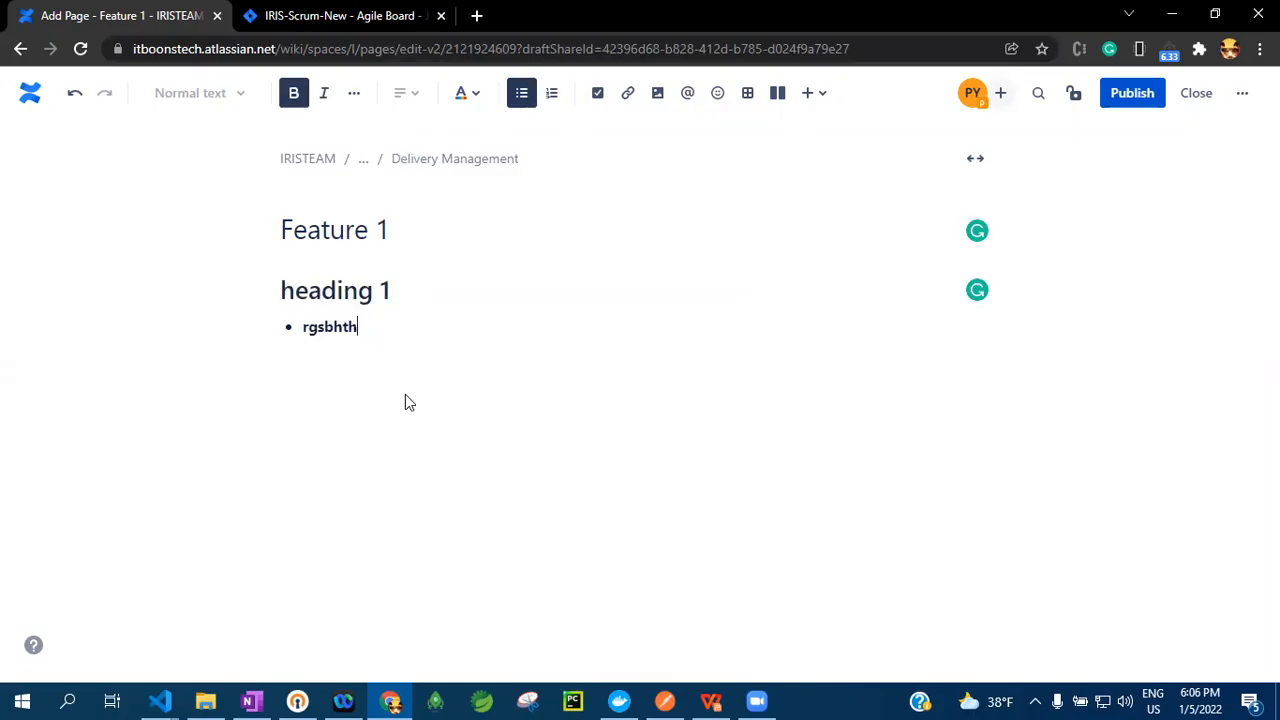
pyautogui.doubleClick(335, 327)
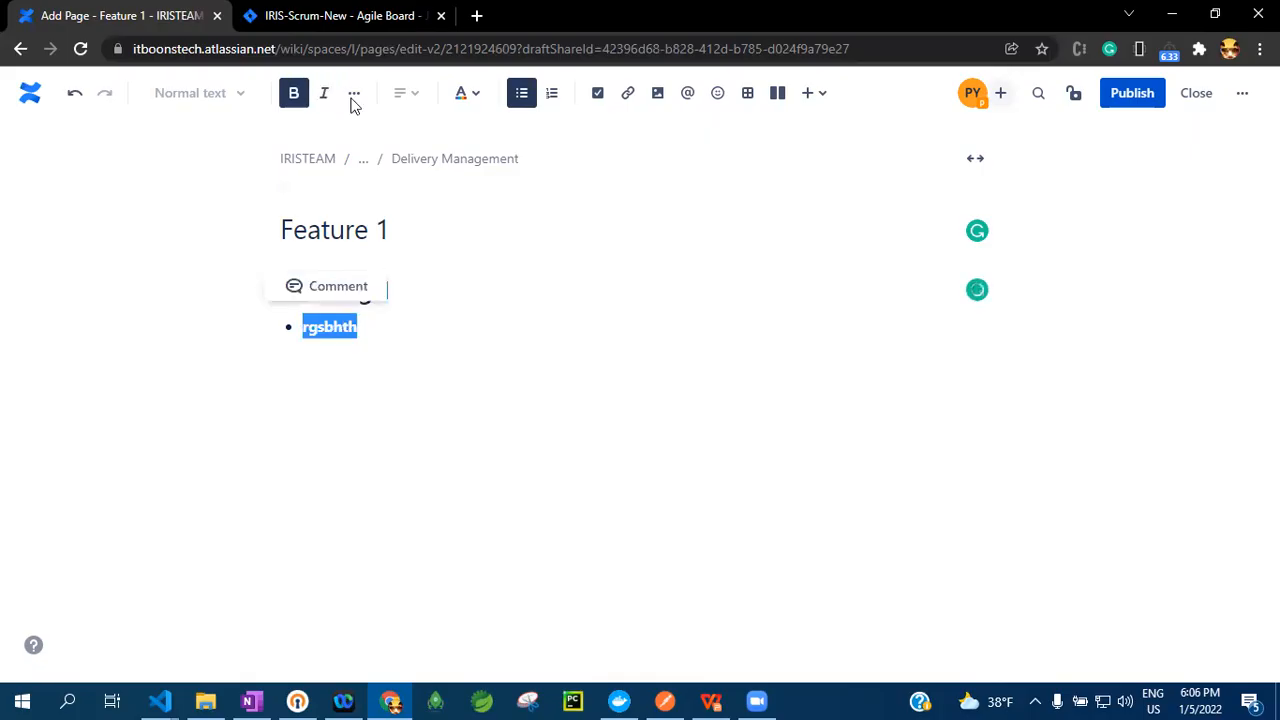
pyautogui.click(325, 100)
pyautogui.click(354, 97)
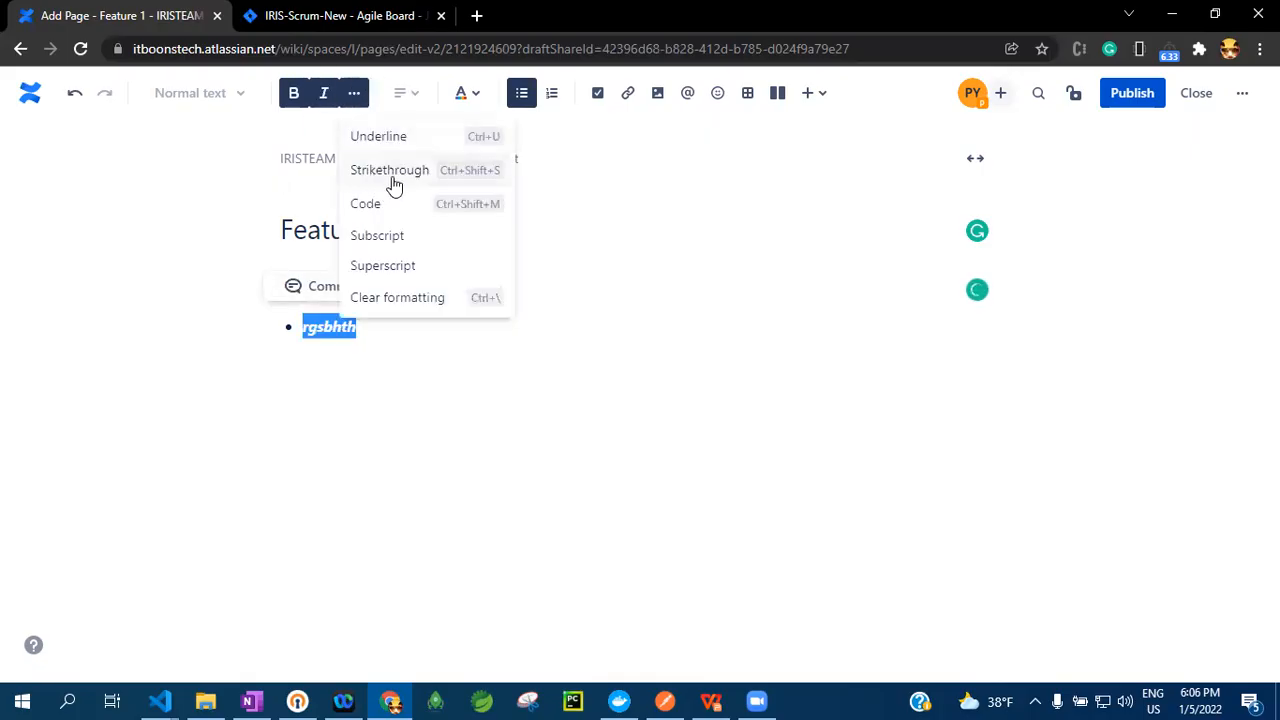
pyautogui.click(380, 137)
pyautogui.click(351, 365)
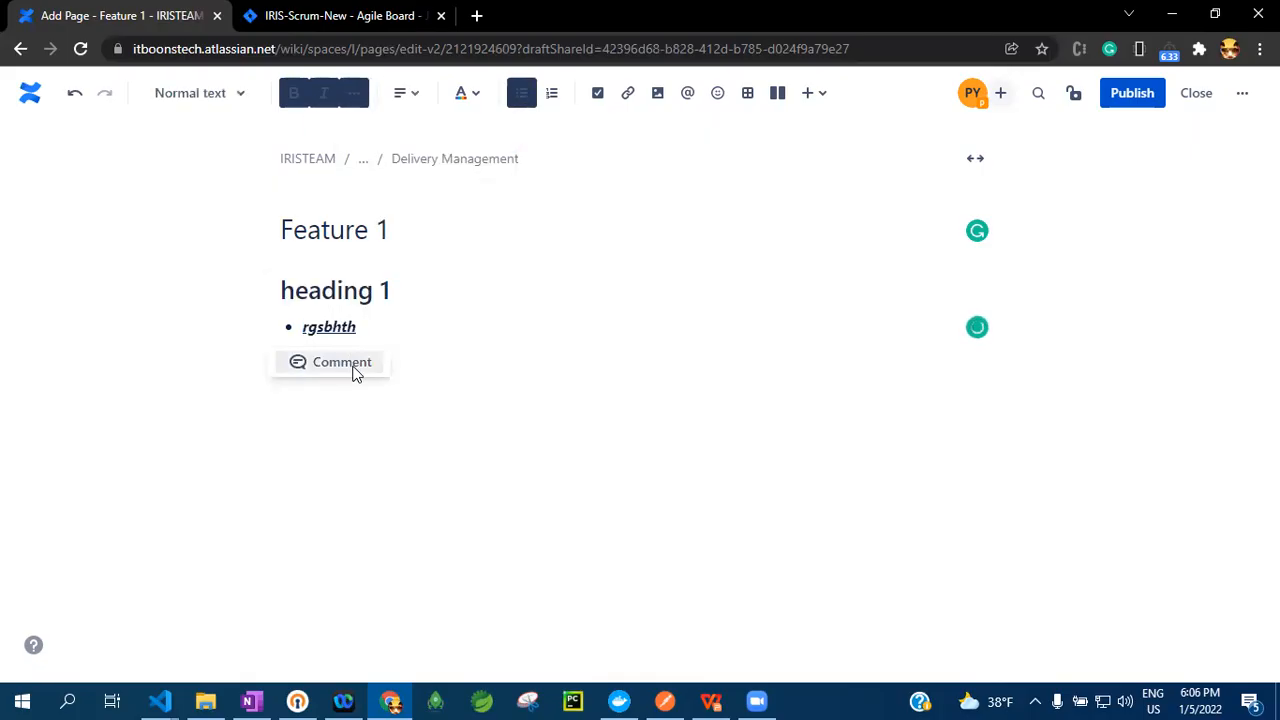
# Try code formatting on the empty line below the list and return to the "rgsbhth" bullet
pyautogui.click(355, 93)
pyautogui.click(384, 204)
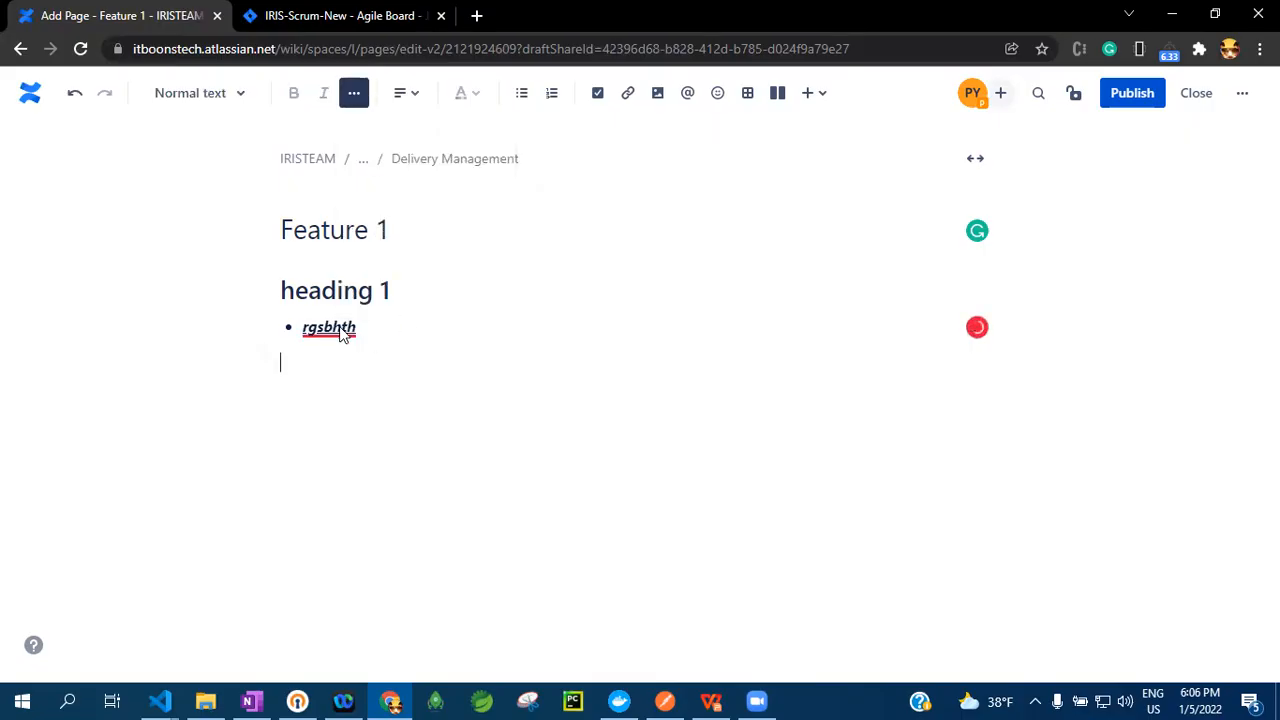
pyautogui.doubleClick(342, 333)
pyautogui.click(598, 325)
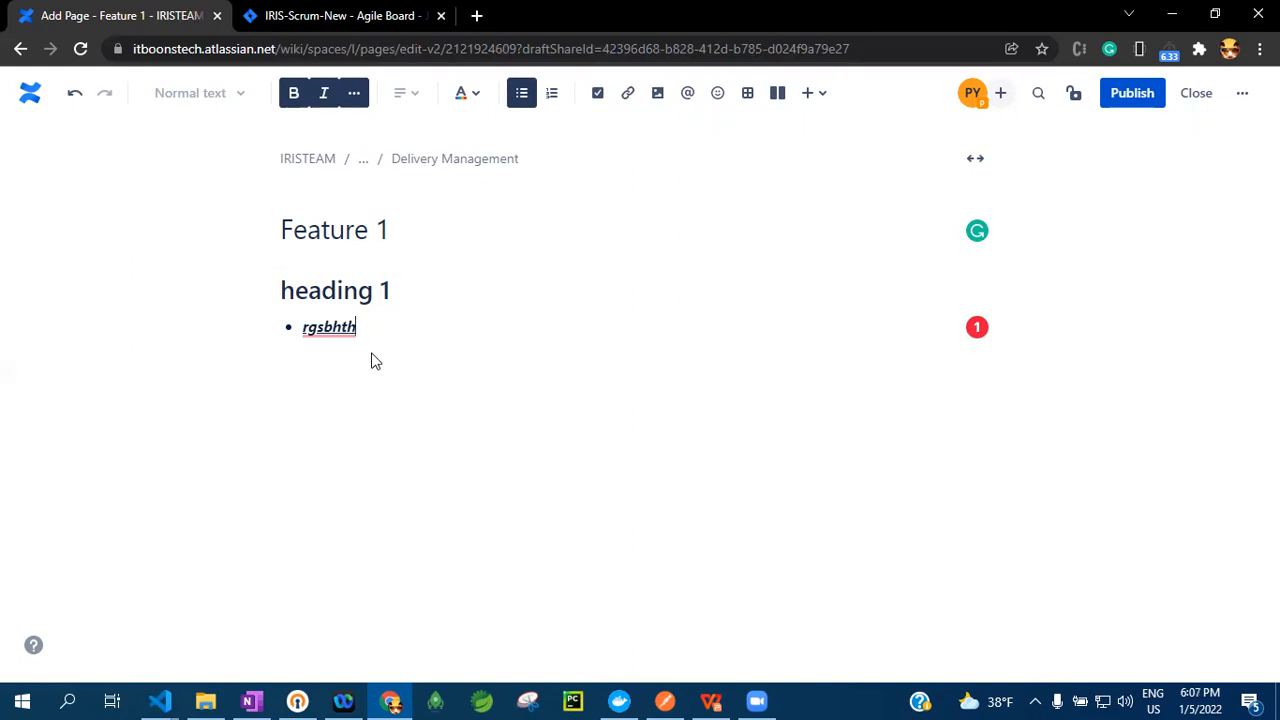
# Open the Delivery Monitoring page in a new browser tab and return to the Feature 1 draft
pyautogui.click(476, 15)
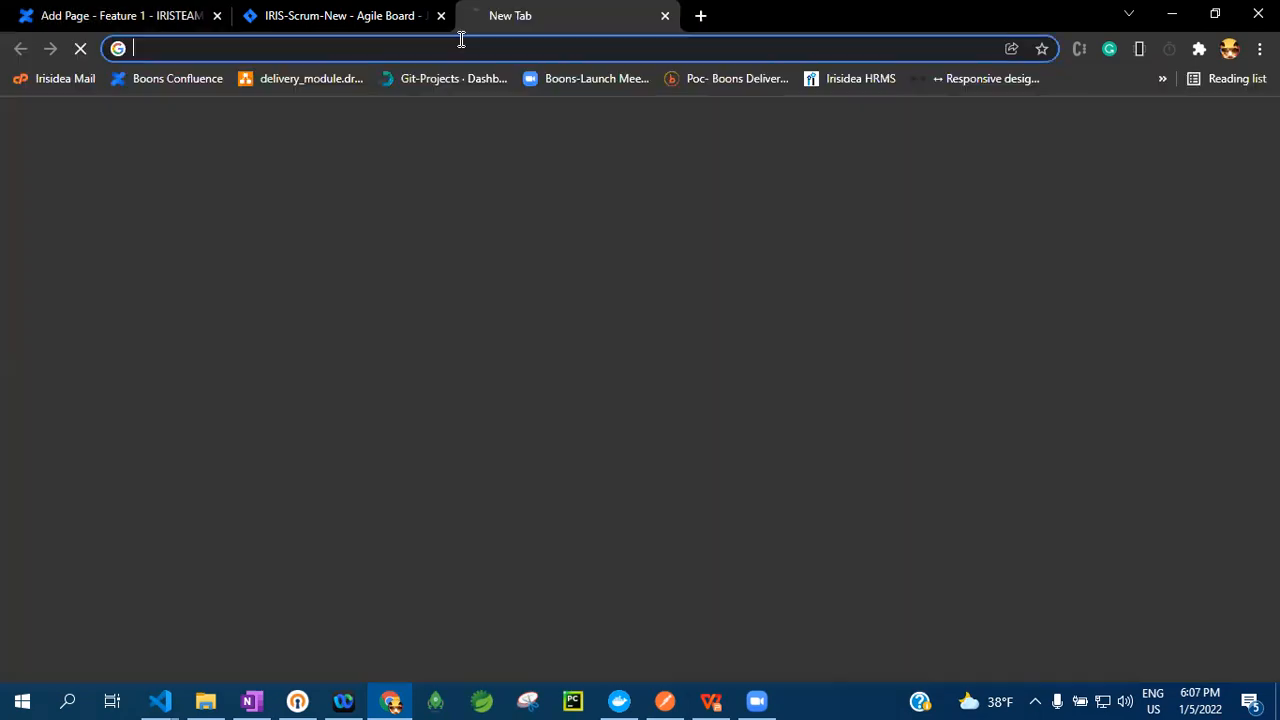
pyautogui.write('de')
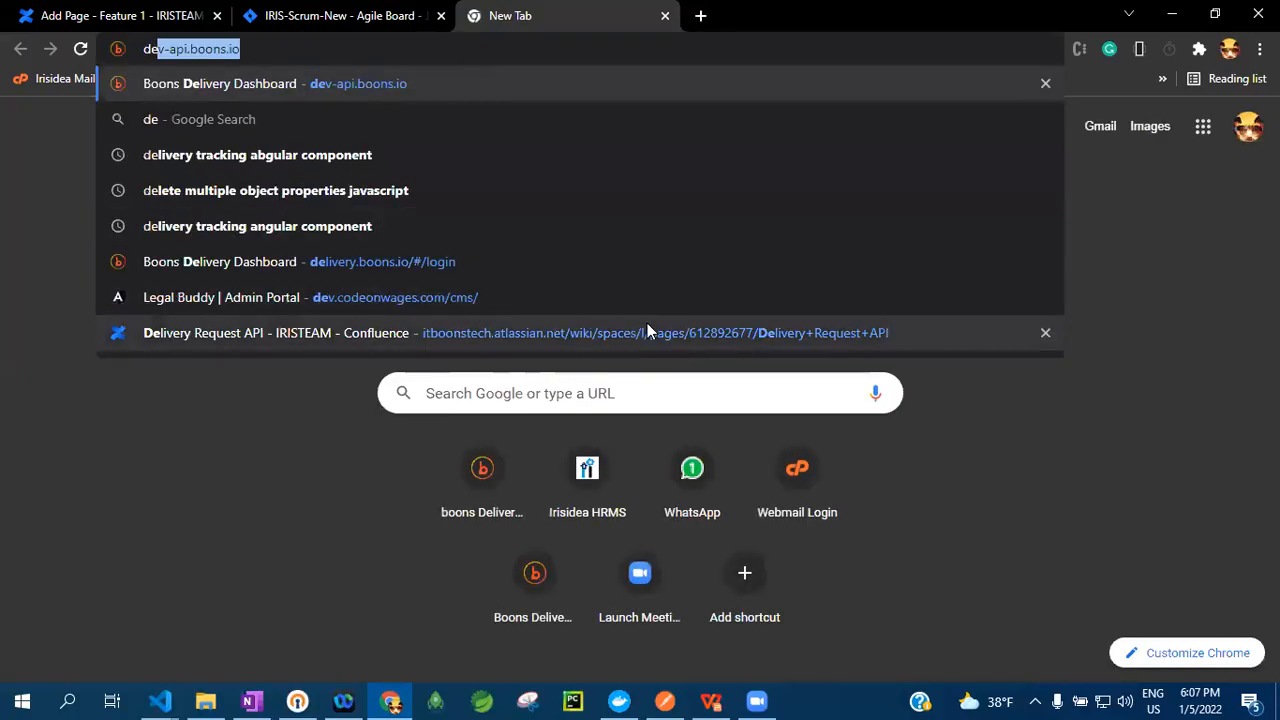
pyautogui.write('livery+Monitoring')
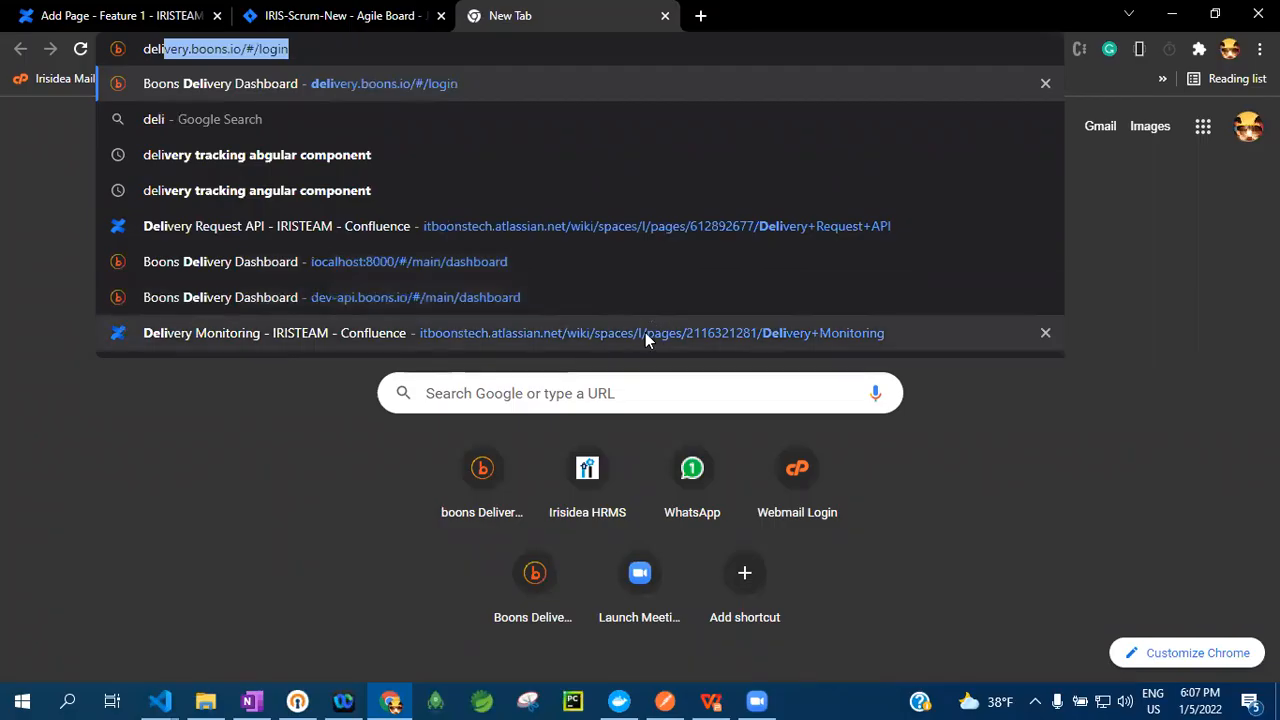
pyautogui.click(651, 333)
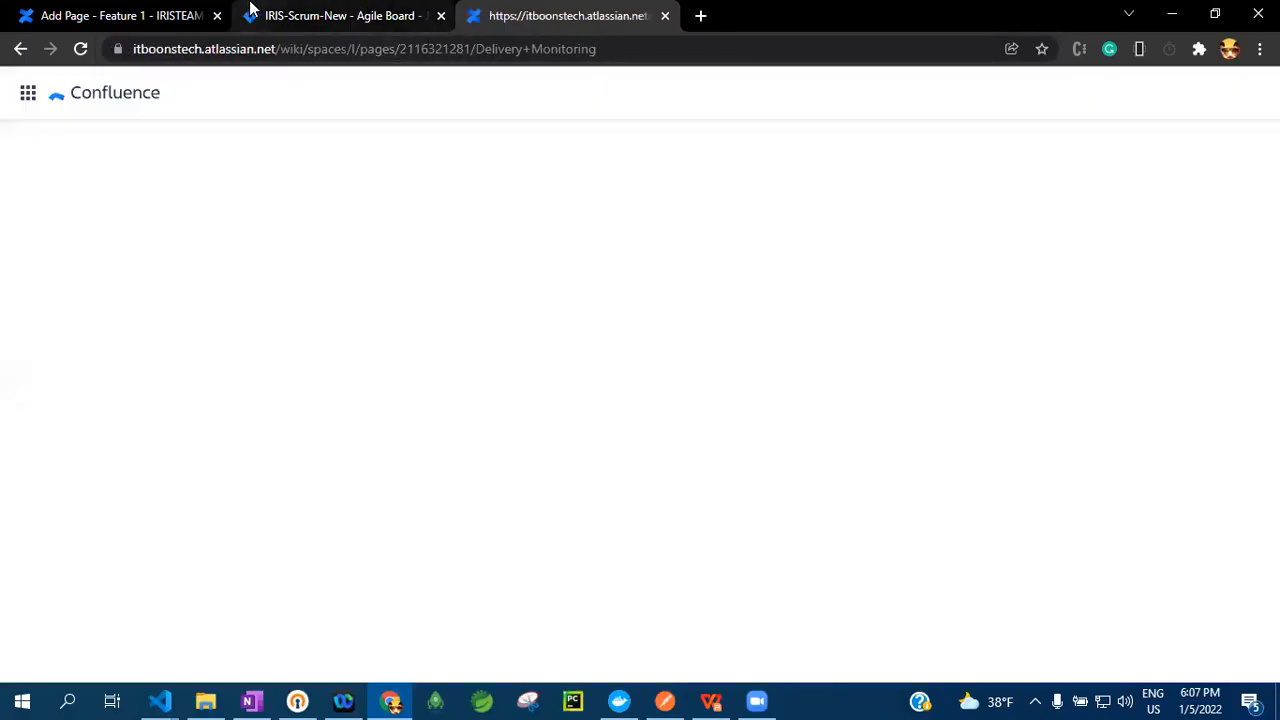
pyautogui.click(115, 15)
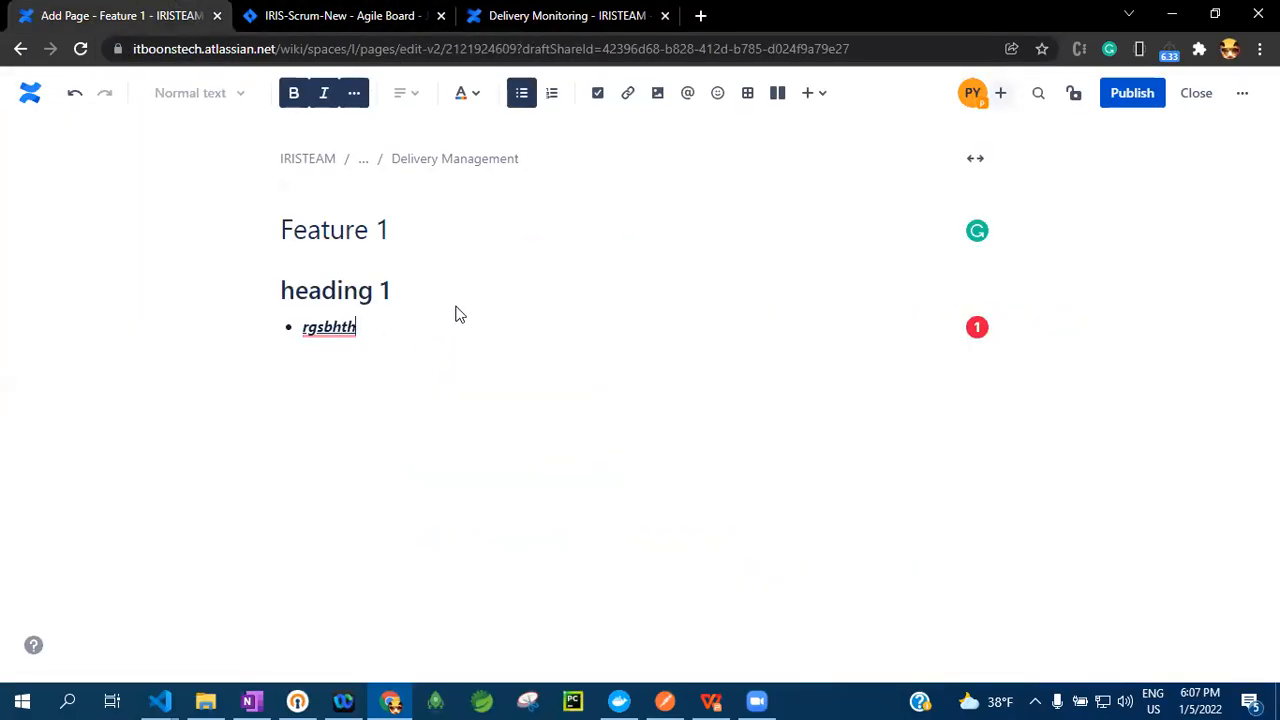
# Add an empty second bullet below "rgsbhth" and turn on code formatting for it
pyautogui.press('Return')
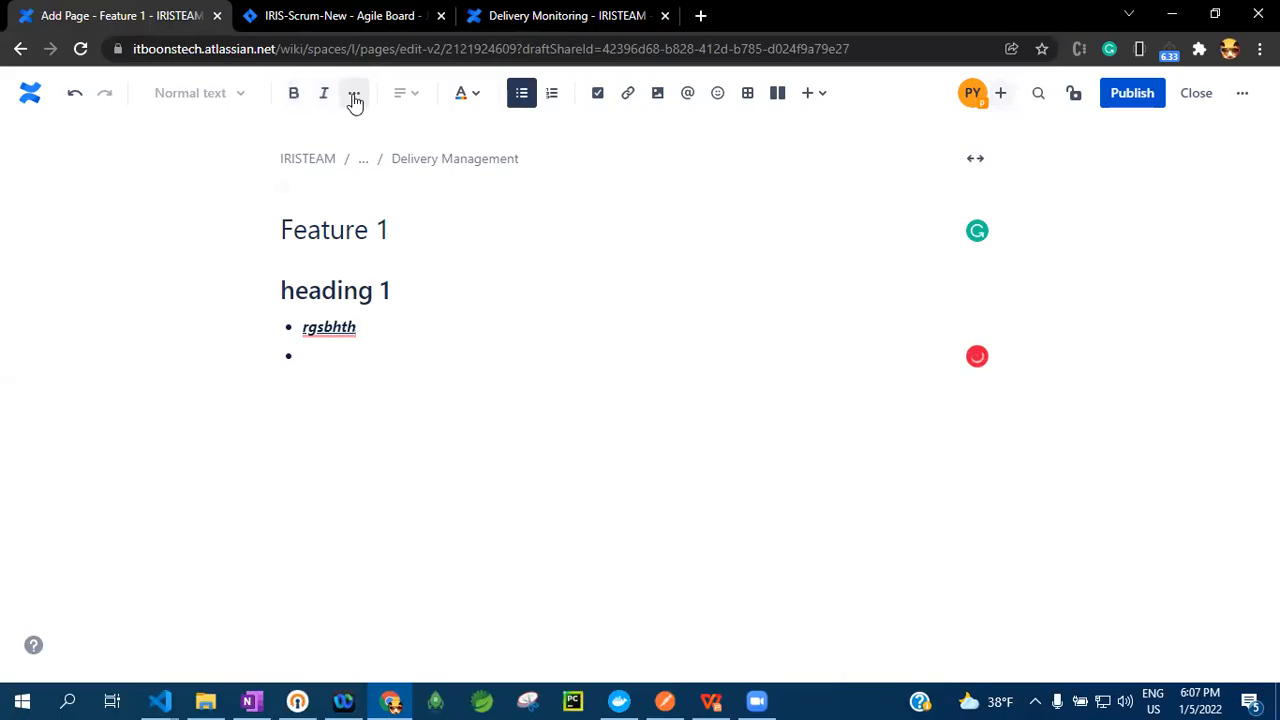
pyautogui.click(354, 93)
pyautogui.click(406, 207)
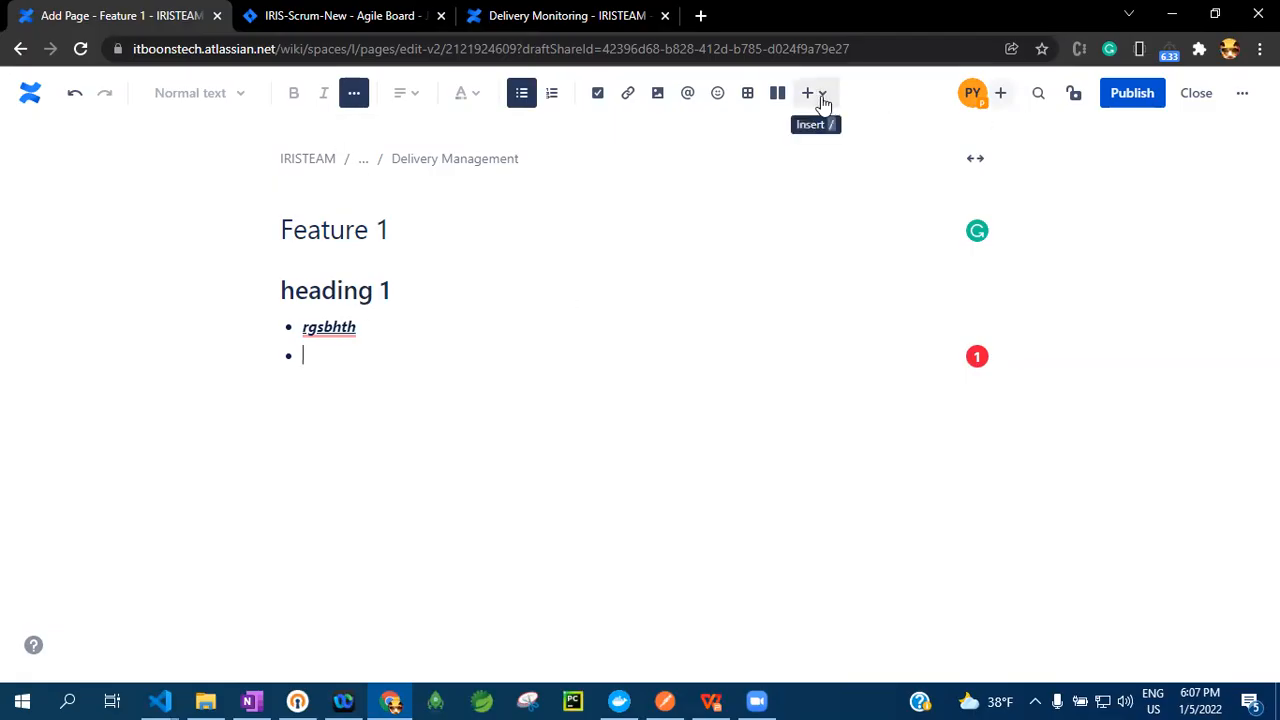
# Apply code formatting to the "rgsbhth" bullet text
pyautogui.click(304, 328)
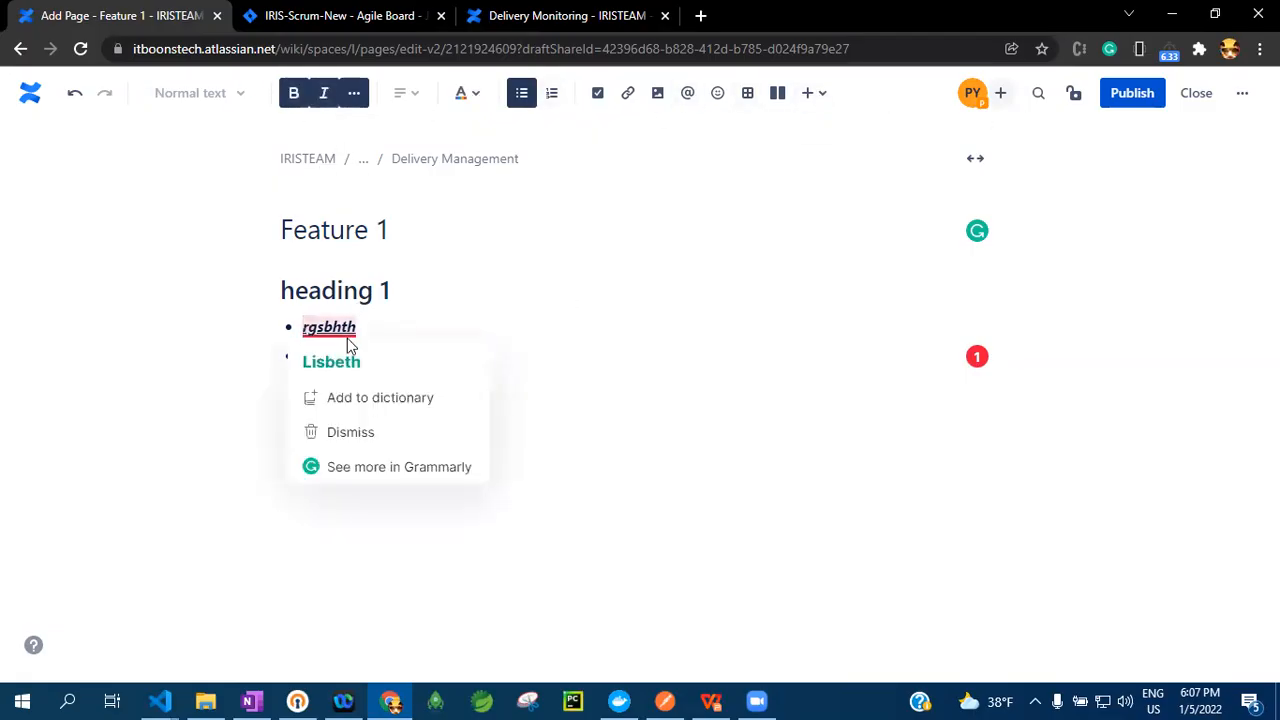
pyautogui.moveTo(374, 332); pyautogui.dragTo(296, 318)
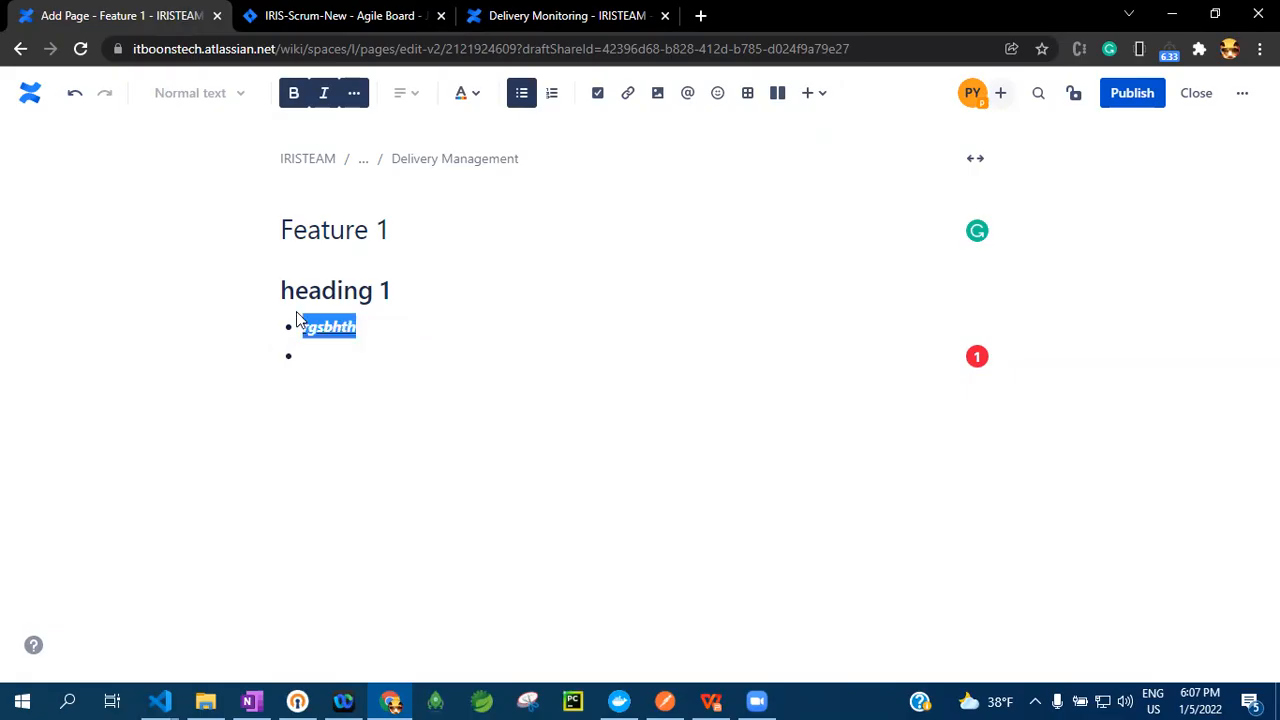
pyautogui.click(354, 93)
pyautogui.click(372, 204)
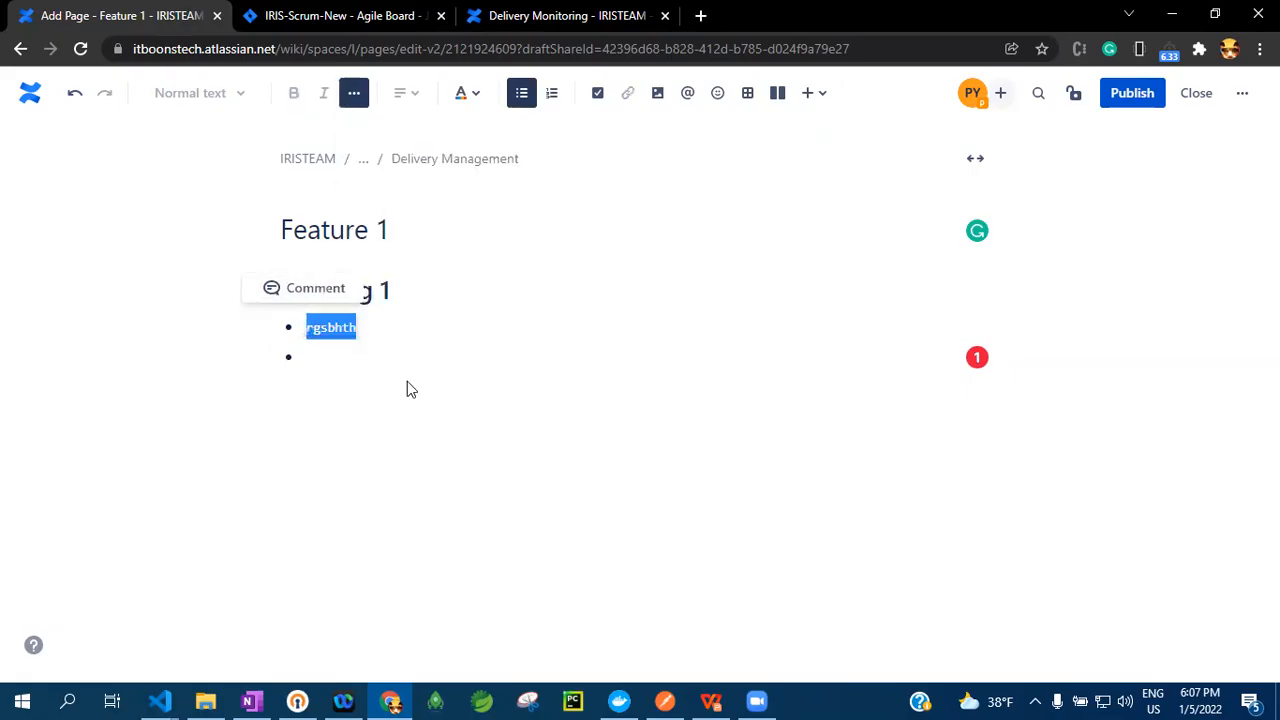
pyautogui.click(407, 381)
pyautogui.moveTo(330, 330)
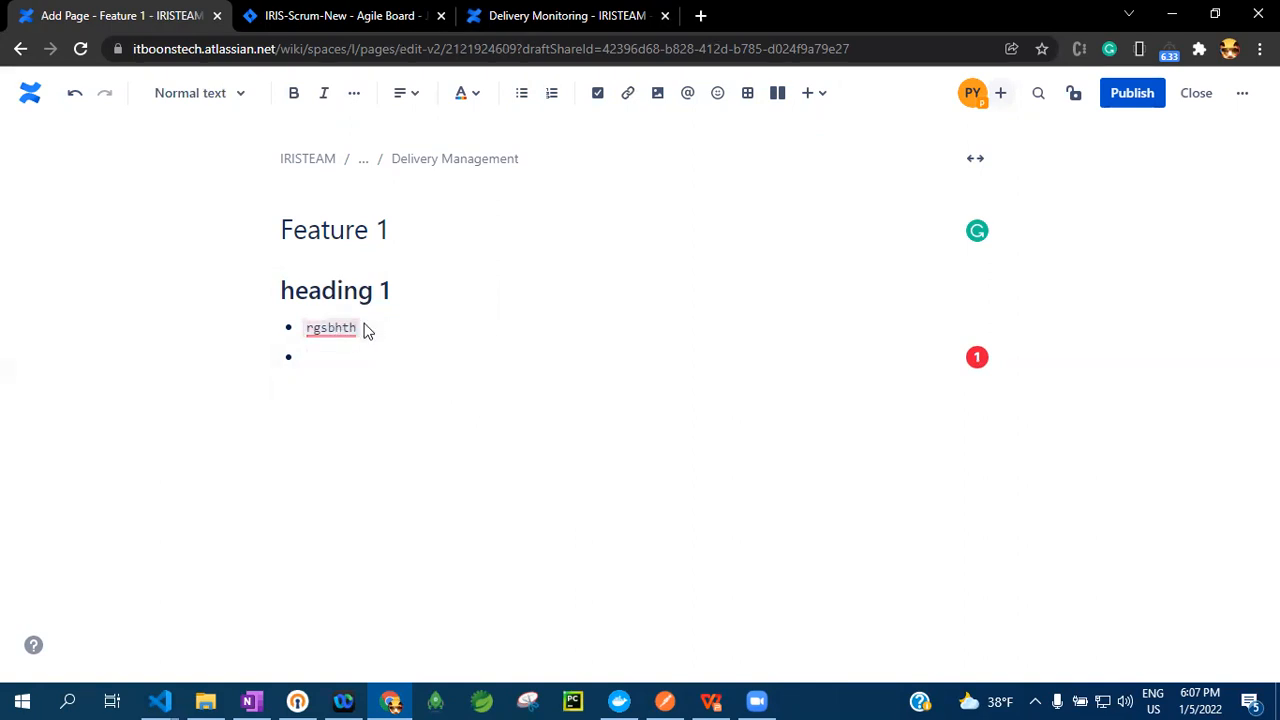
# End the bullet list after "rgsbhth" and add an empty action item below it, trying its checkbox on and off
pyautogui.click(435, 320)
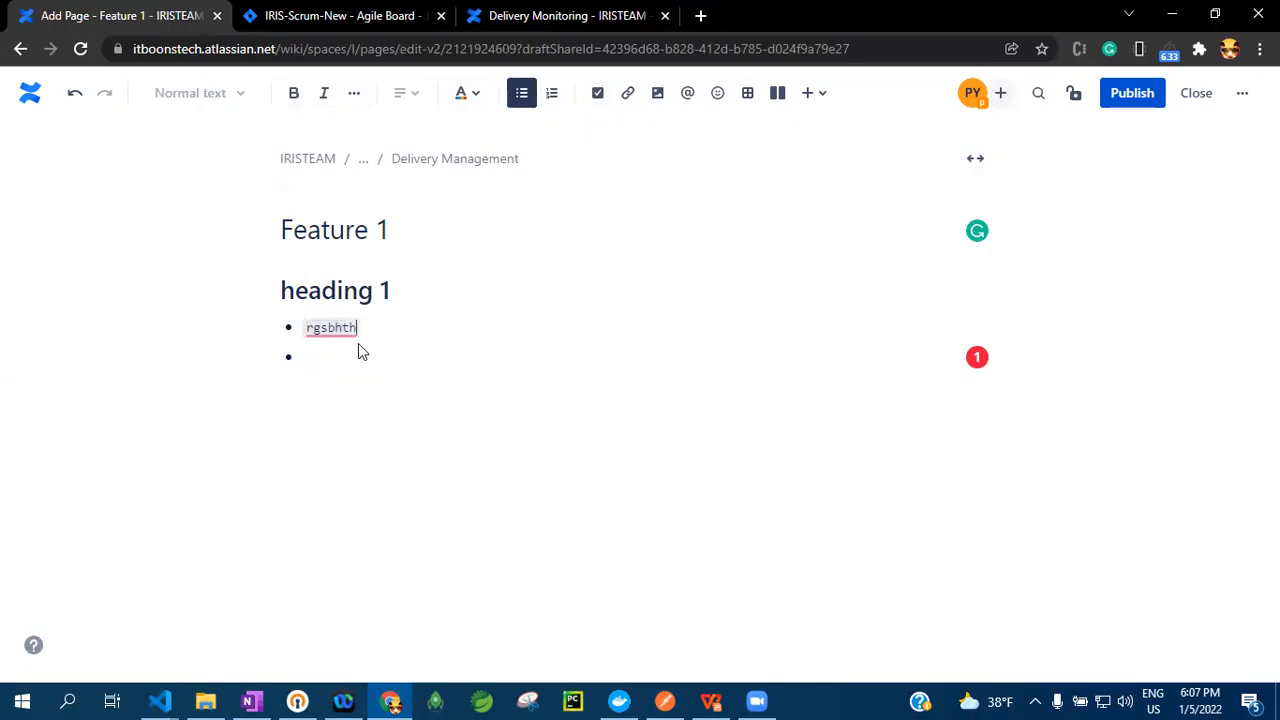
pyautogui.press('BackSpace')
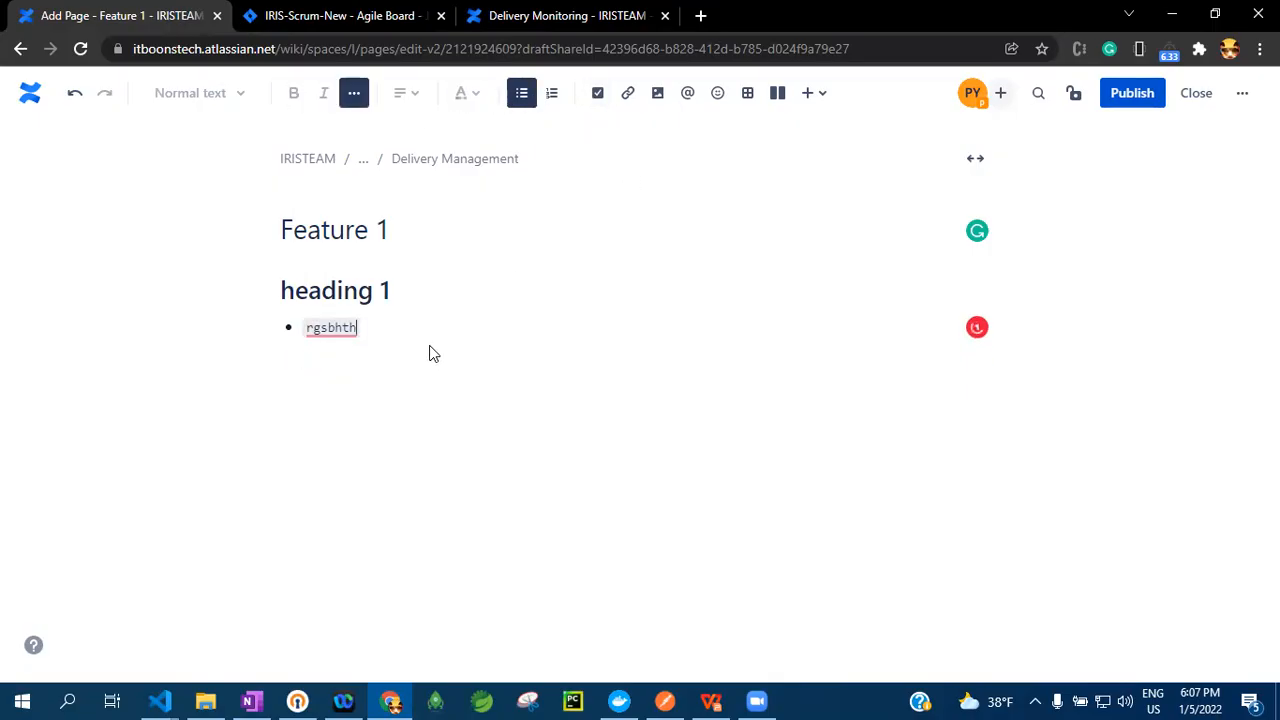
pyautogui.press('Return')
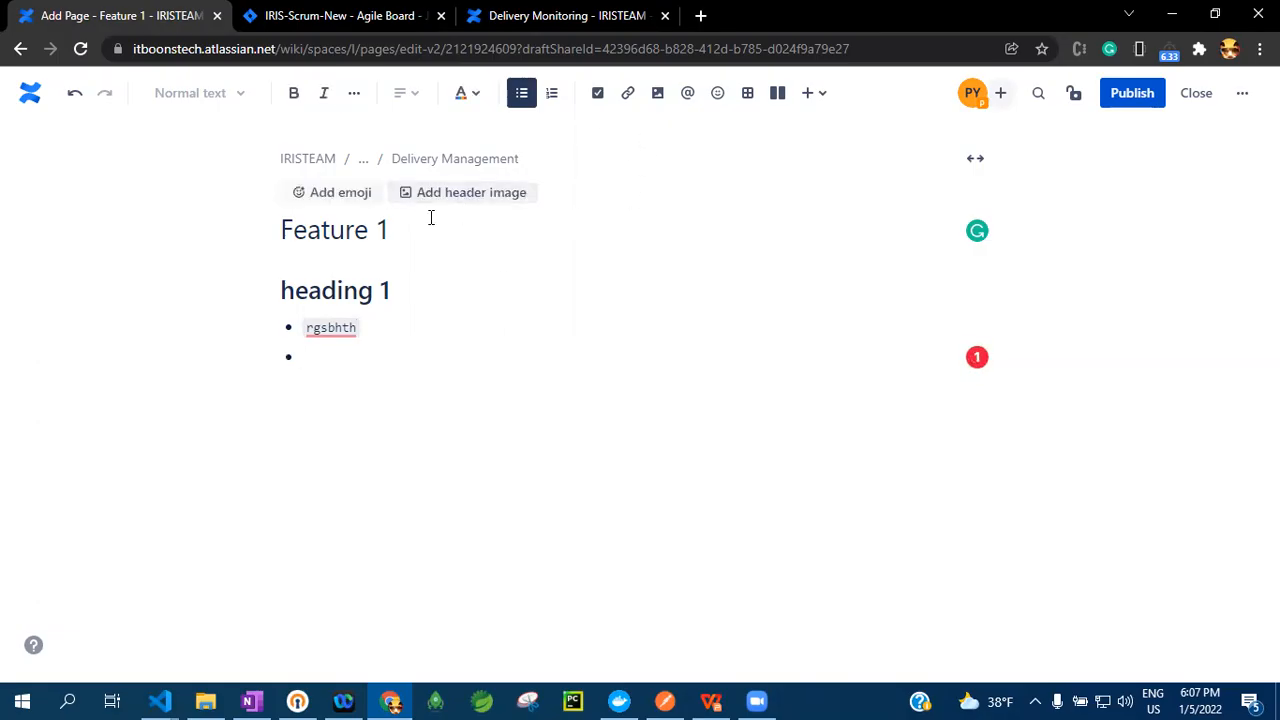
pyautogui.press('Return')
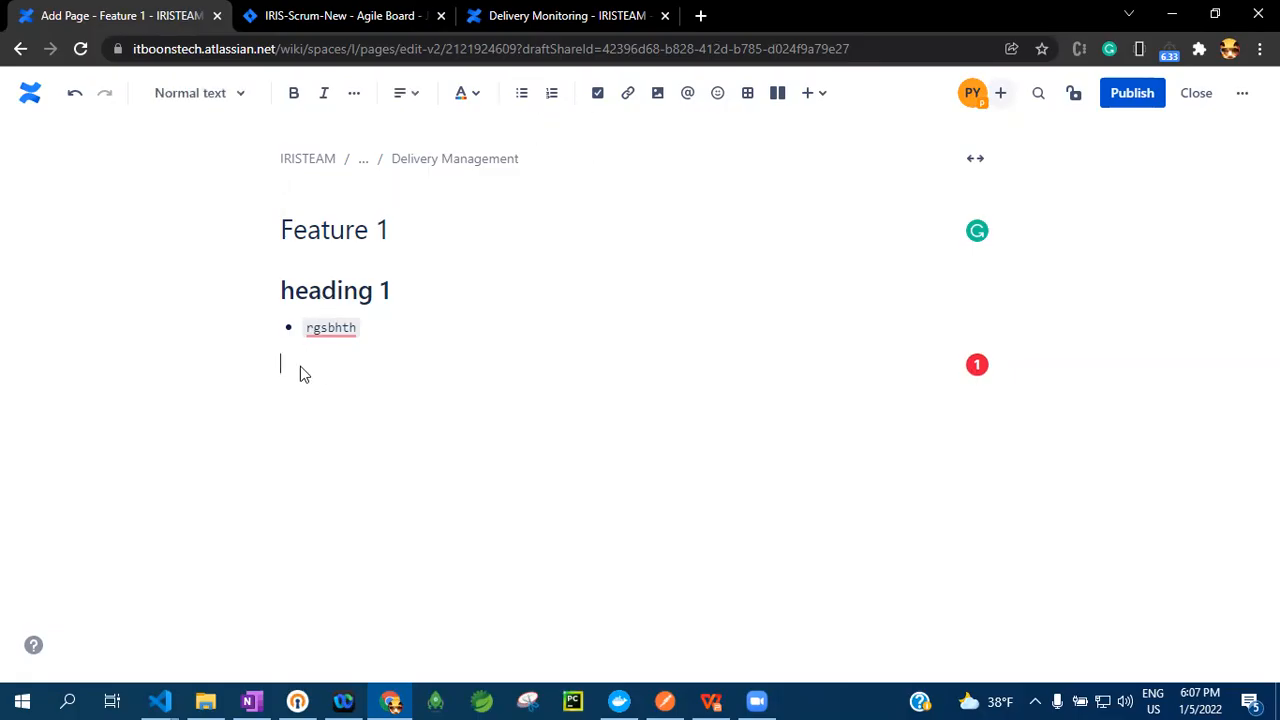
pyautogui.click(599, 94)
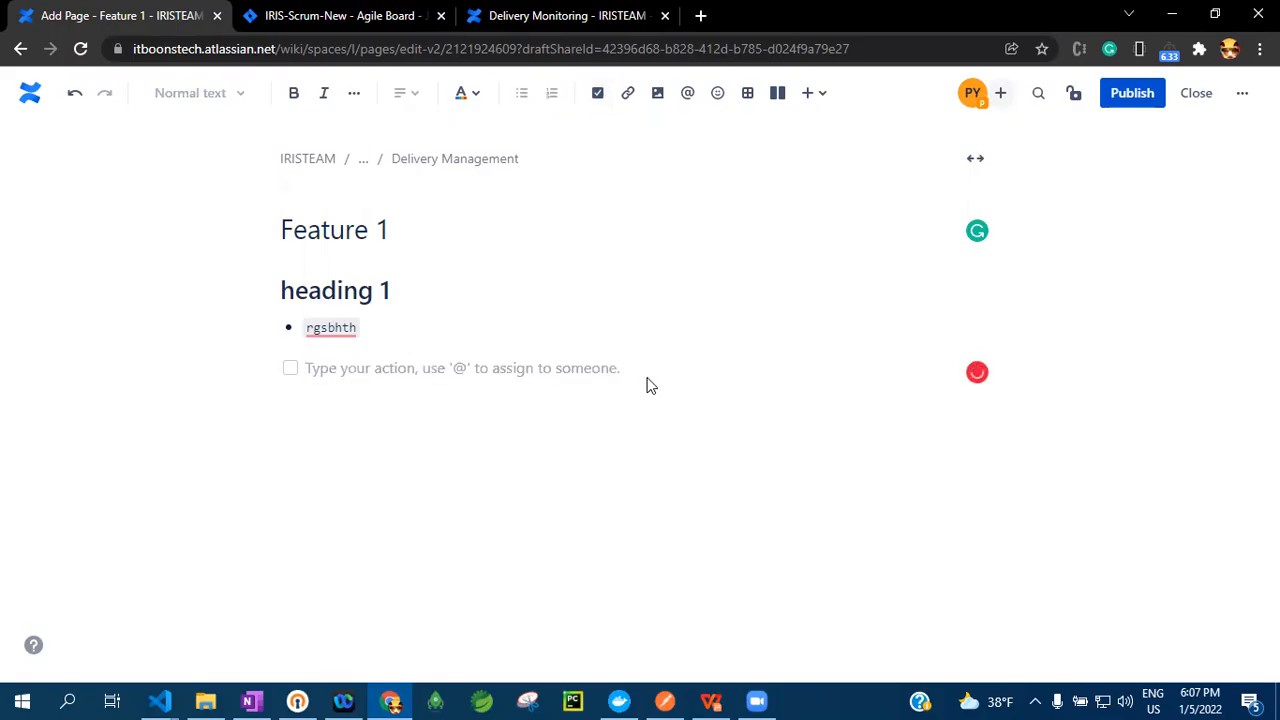
pyautogui.click(290, 370)
pyautogui.click(291, 370)
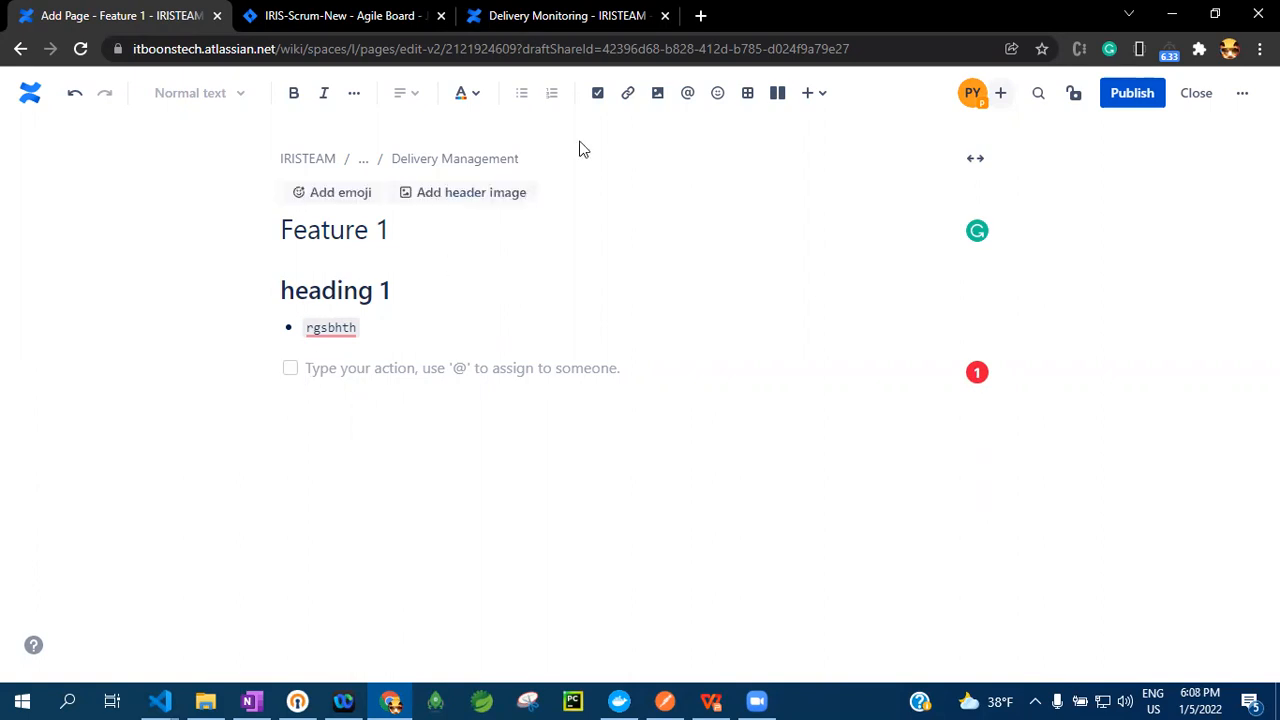
# View the link picker and the file upload dialog, closing each without inserting anything
pyautogui.click(628, 93)
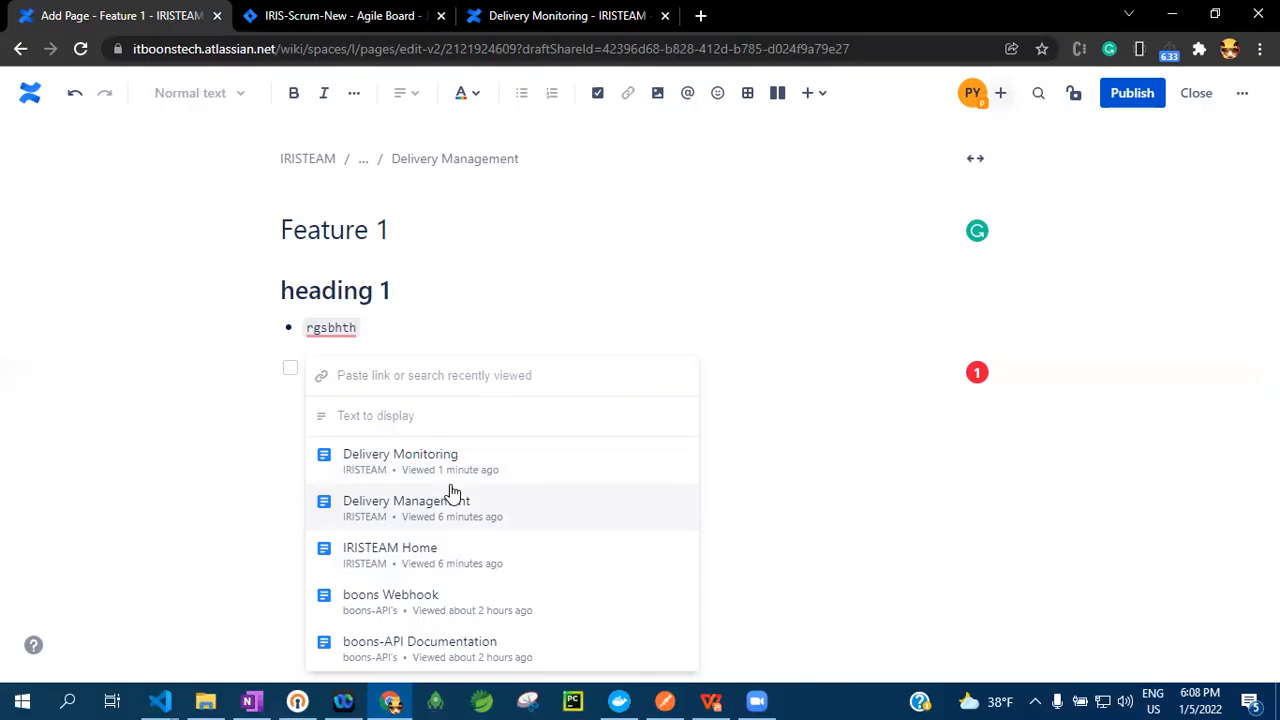
pyautogui.click(518, 330)
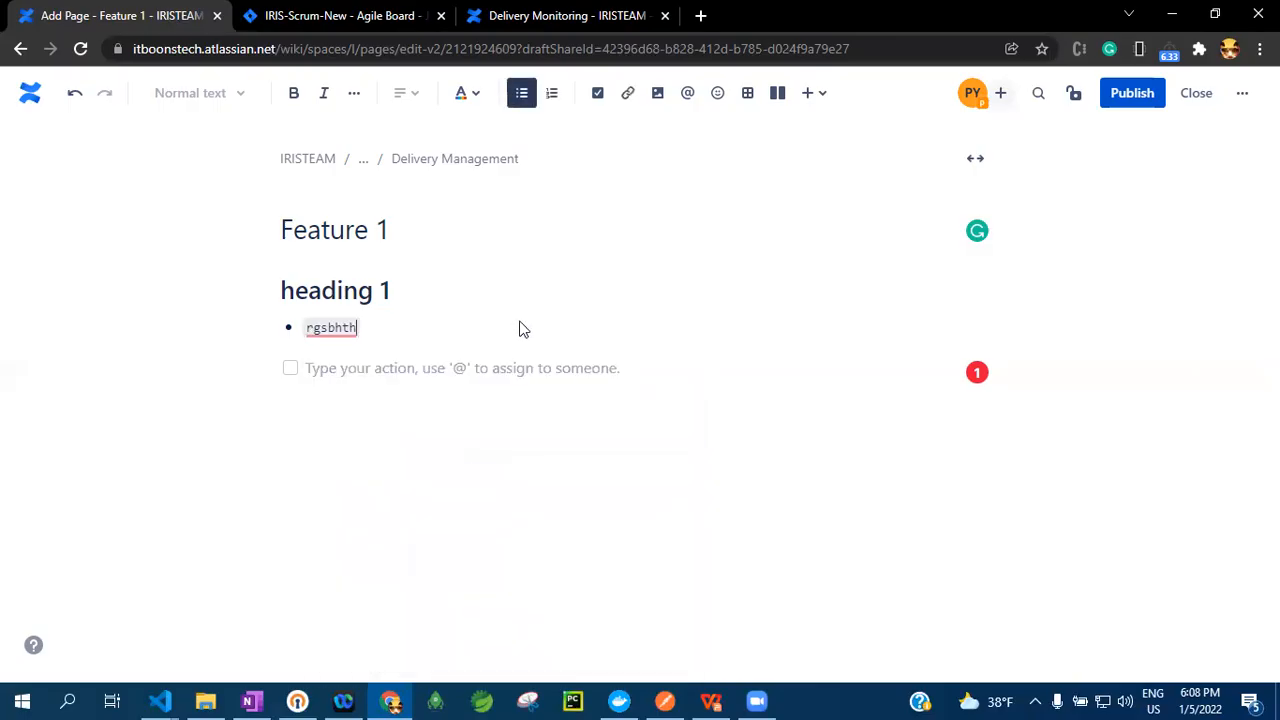
pyautogui.click(657, 93)
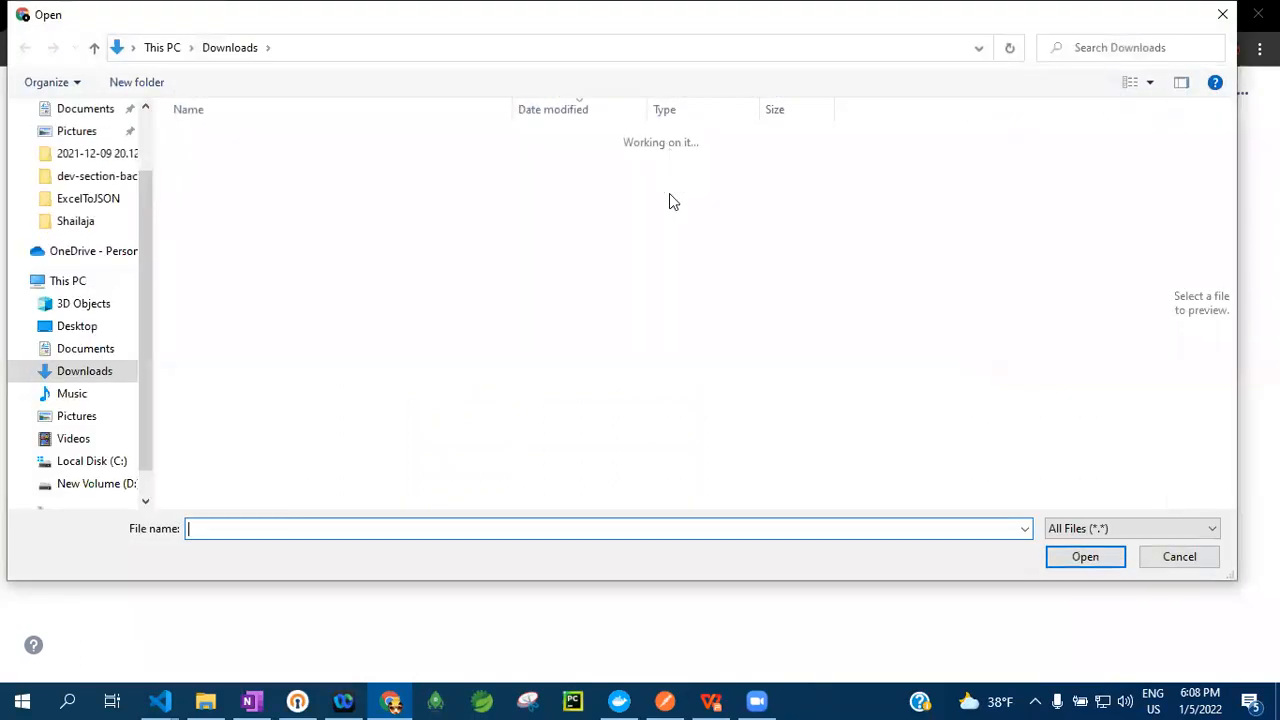
pyautogui.click(1222, 14)
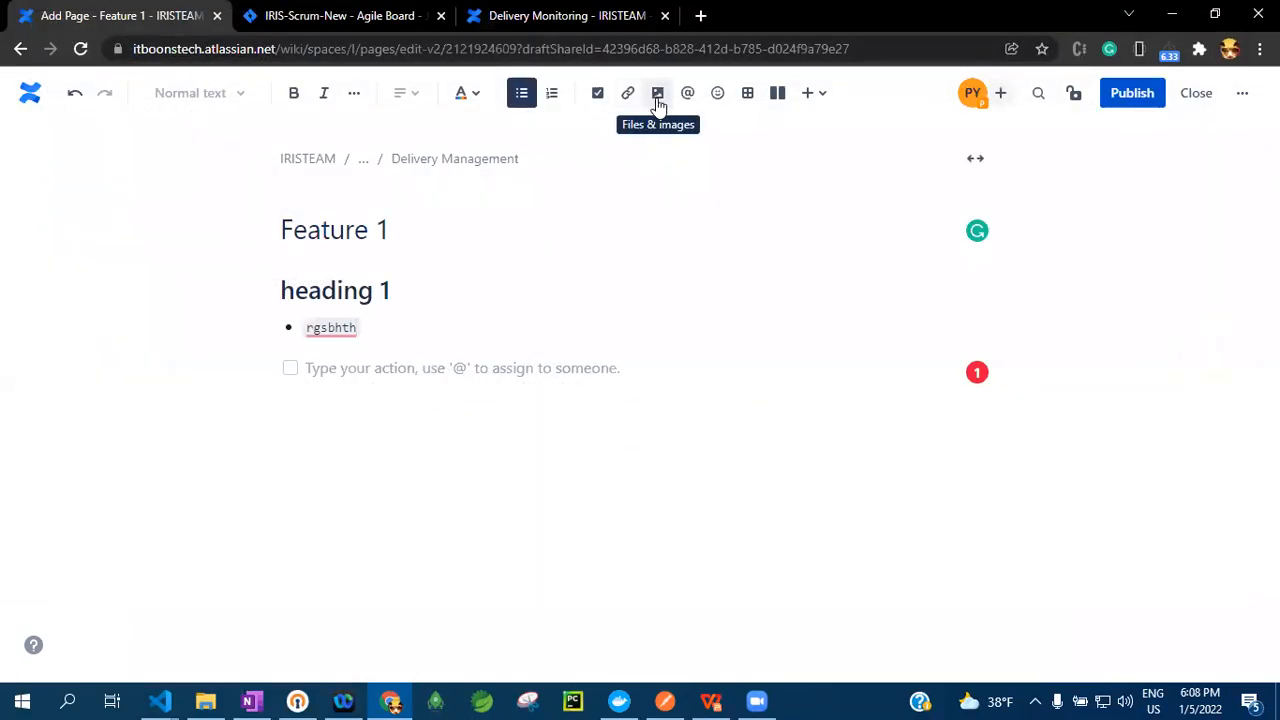
# Capture the Feature 1 draft area with Snipping Tool and paste the screenshot below the action item
pyautogui.click(527, 701)
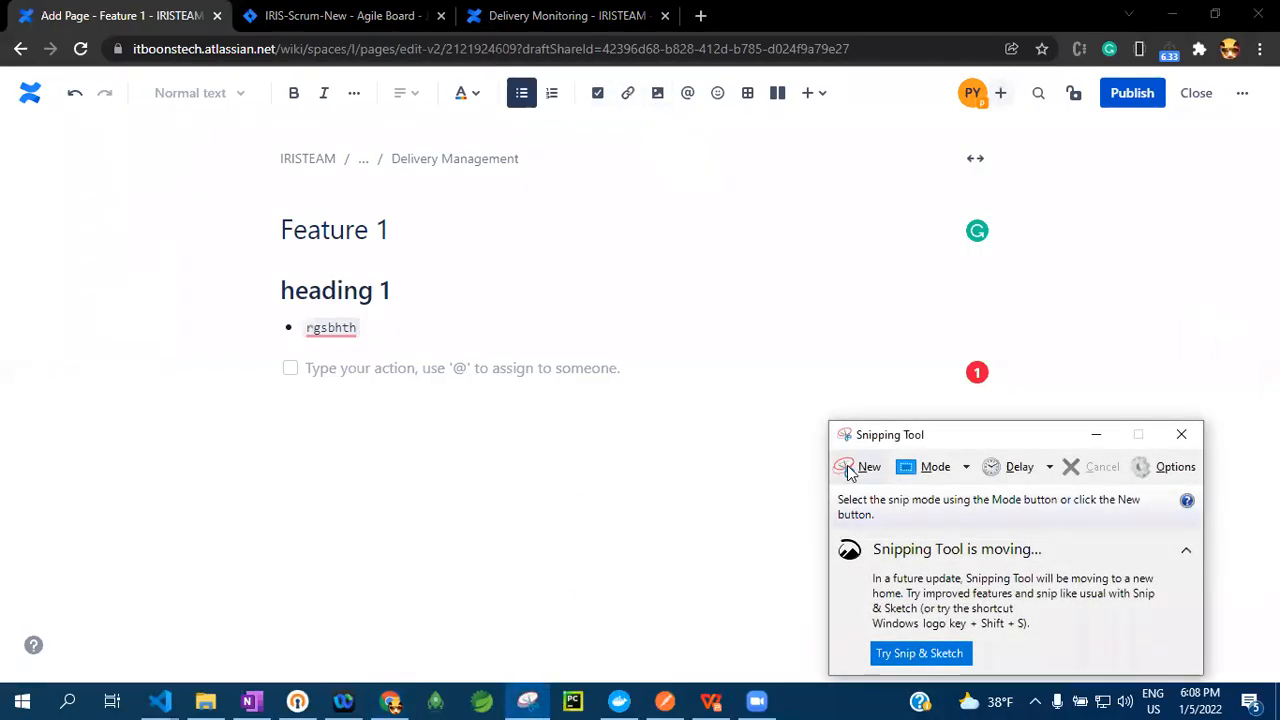
pyautogui.click(847, 470)
pyautogui.moveTo(131, 200); pyautogui.dragTo(991, 603)
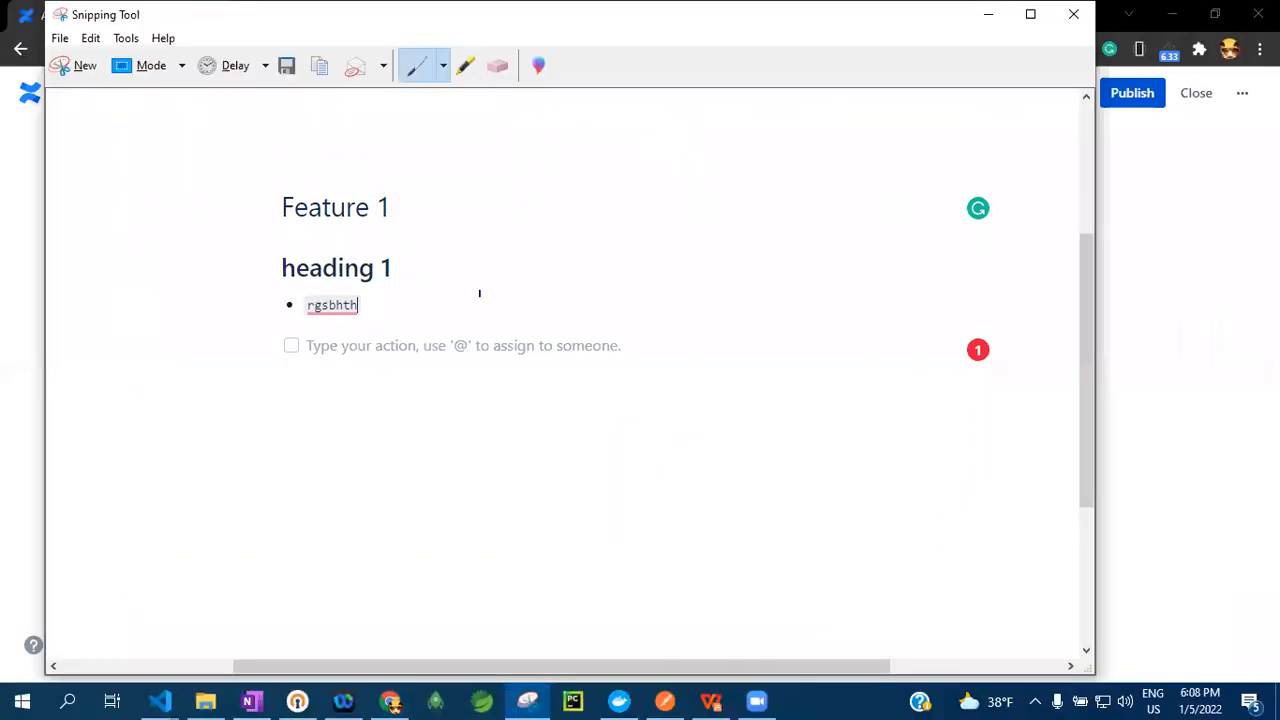
pyautogui.click(988, 16)
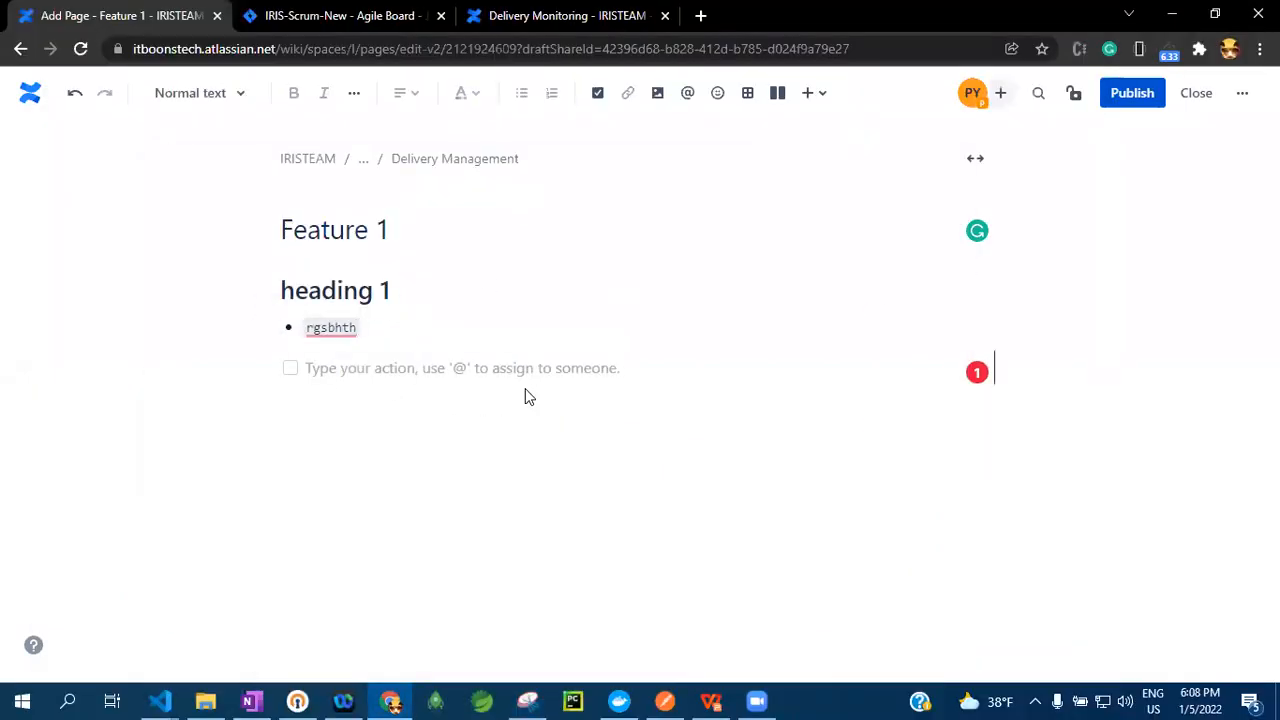
pyautogui.hotkey('ctrl', 'v')
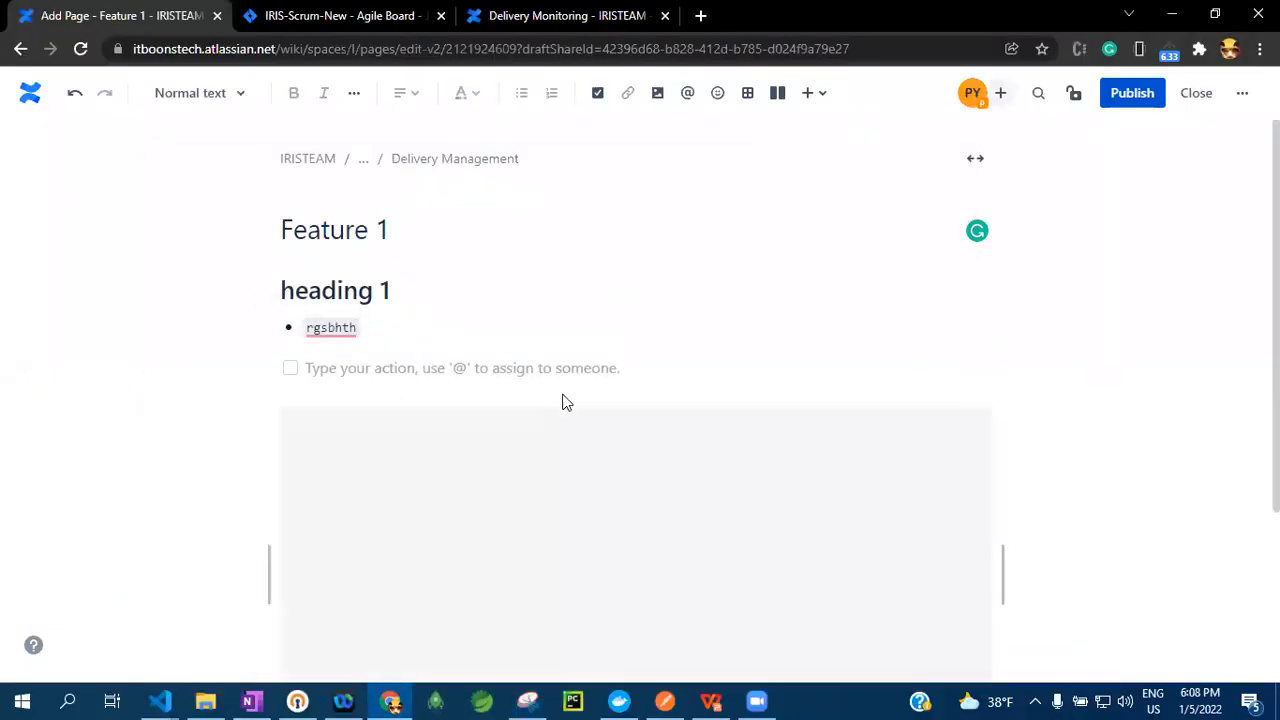
pyautogui.scroll(-3, 565, 400)
pyautogui.scroll(2, 582, 408)
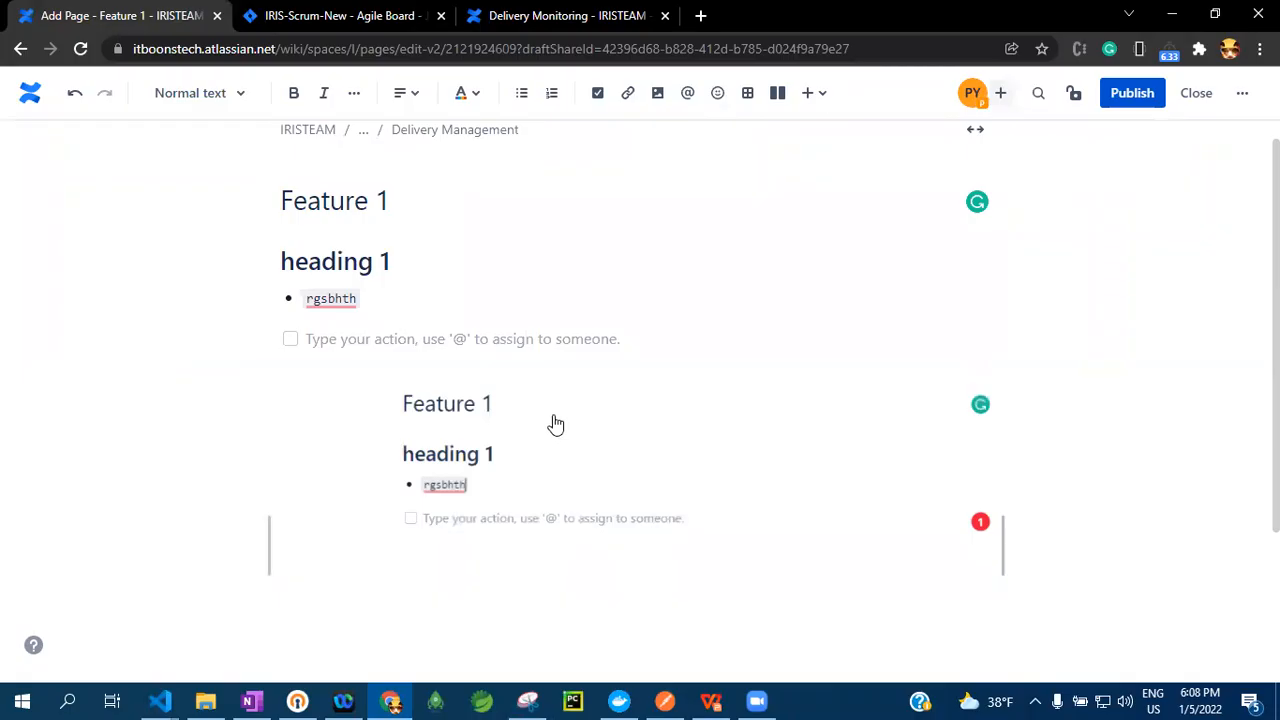
# Delete the pasted screenshot from the Feature 1 draft and return to the action item
pyautogui.click(596, 430)
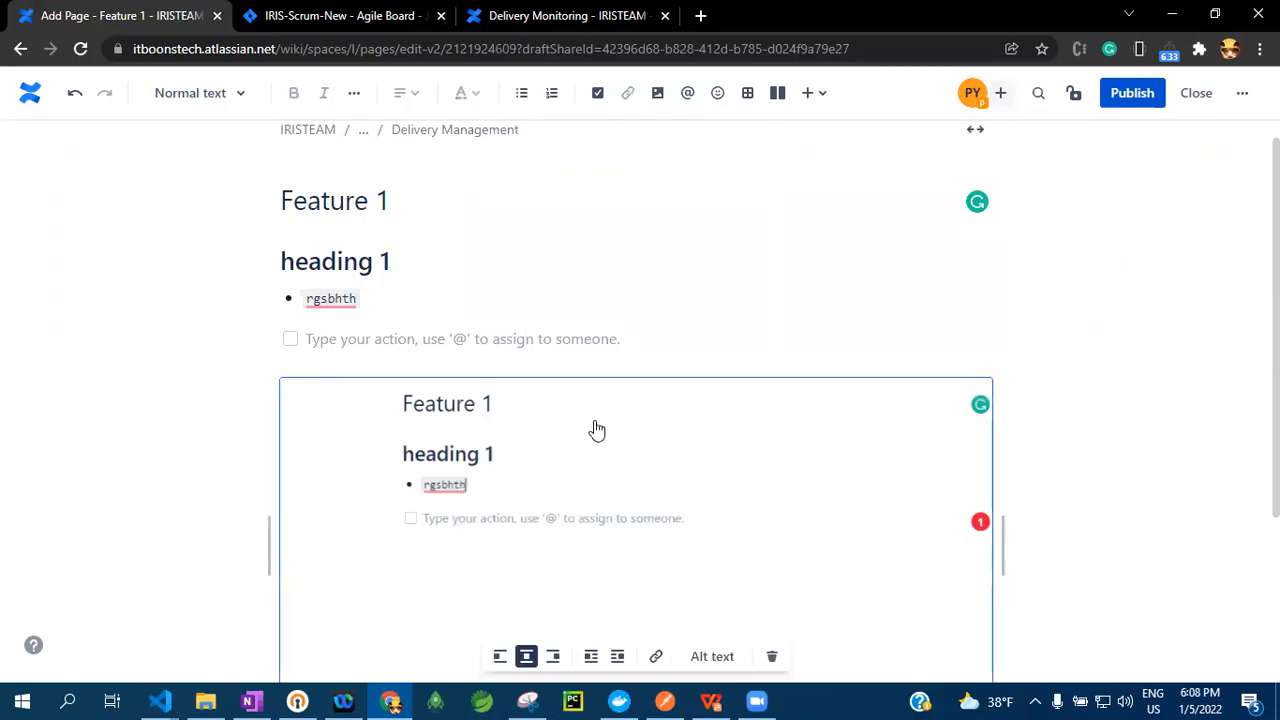
pyautogui.press('Delete')
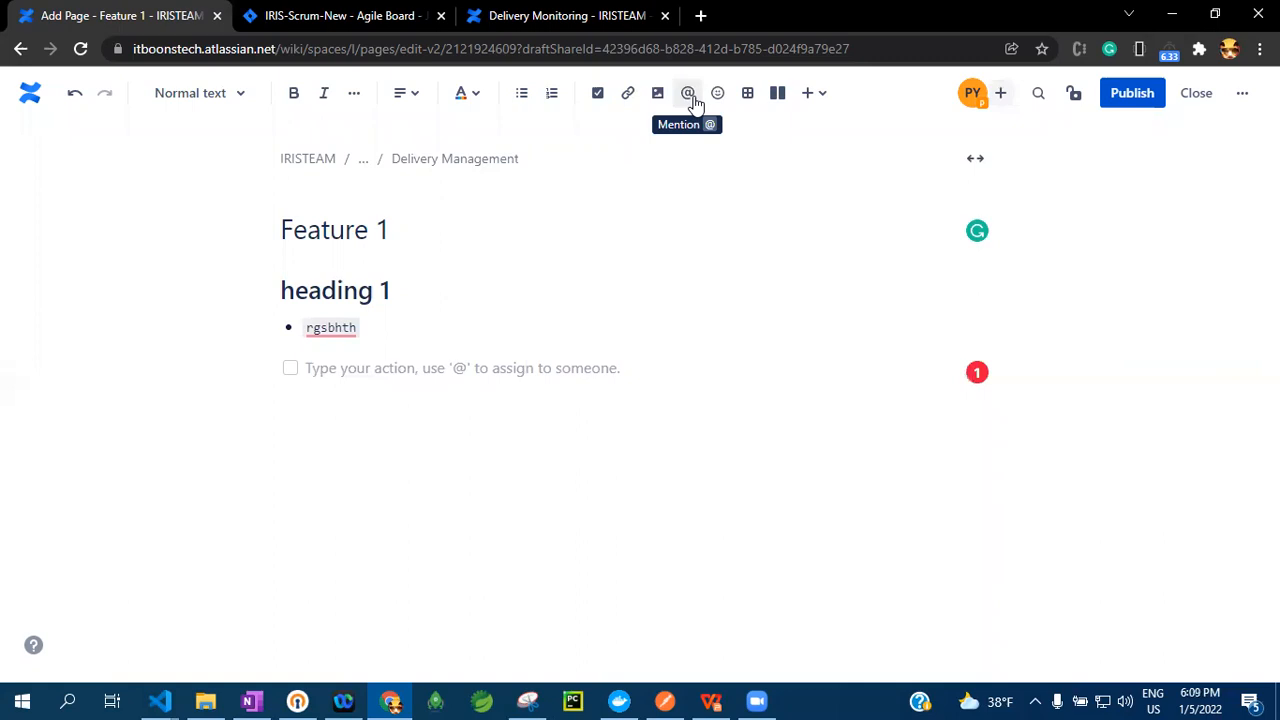
pyautogui.click(369, 372)
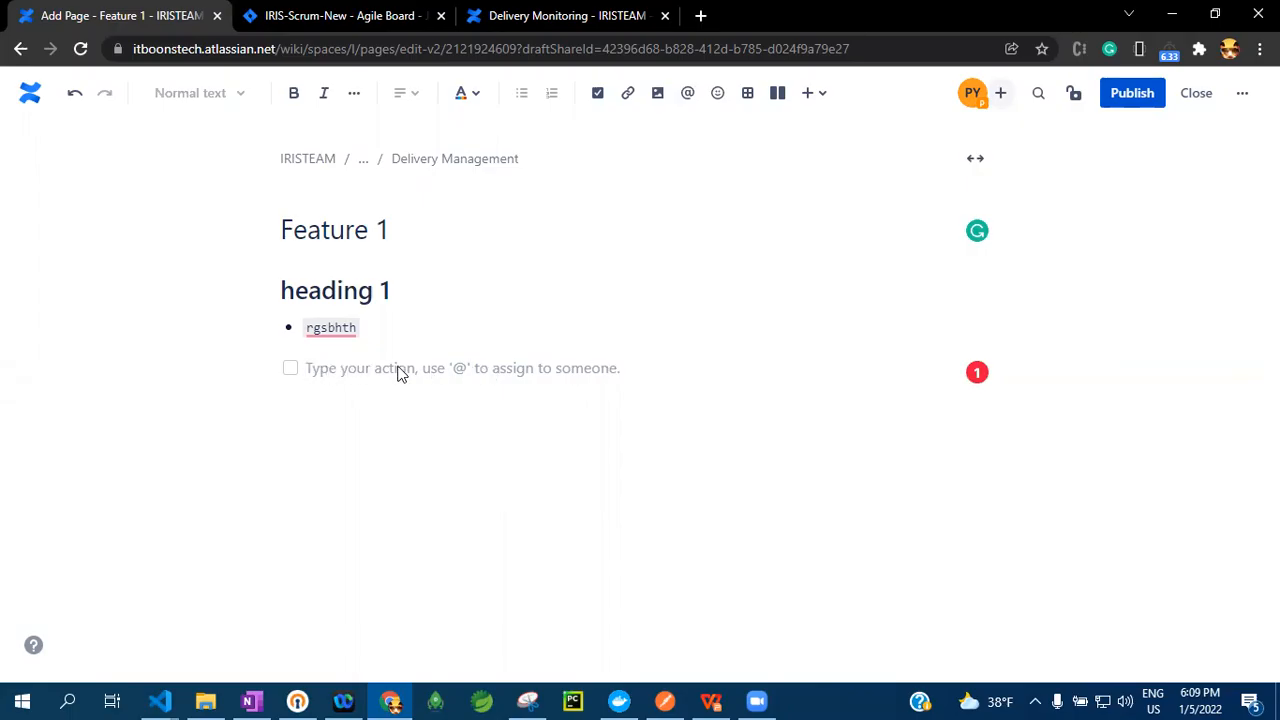
# Switch to the Delivery Monitoring page and open it for editing
pyautogui.click(620, 16)
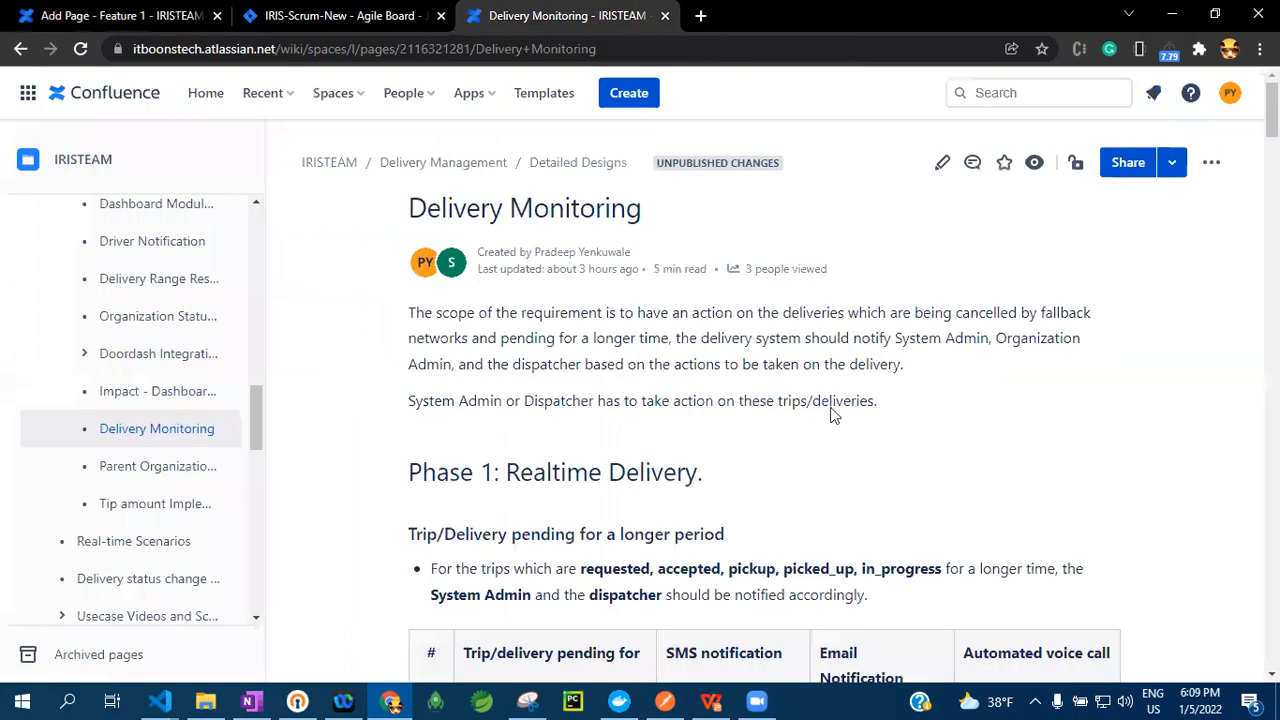
pyautogui.scroll(-2, 835, 415)
pyautogui.scroll(1, 940, 334)
pyautogui.click(942, 164)
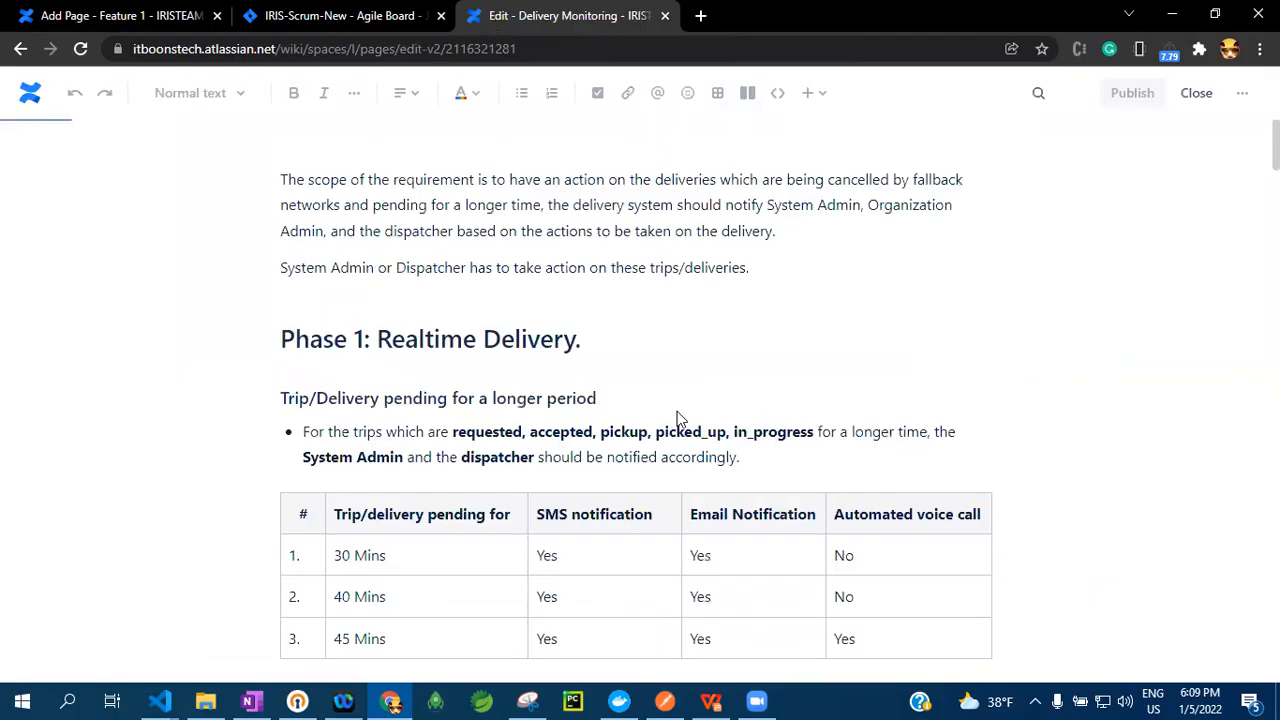
# Mention a team member in the Comments cell of scenario 1 in the "Scenarios where fallback delivery needs an action" table
pyautogui.scroll(-5, 703, 407)
pyautogui.scroll(-12, 703, 407)
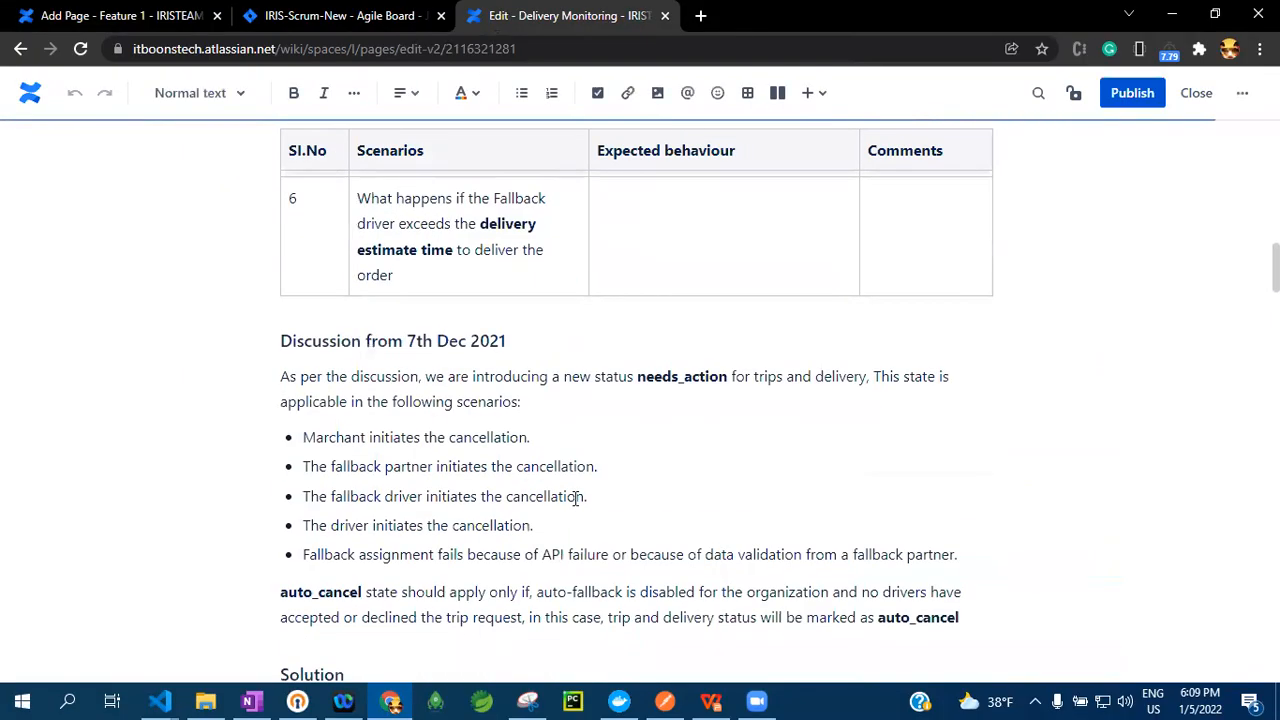
pyautogui.scroll(10, 571, 494)
pyautogui.scroll(-1, 427, 524)
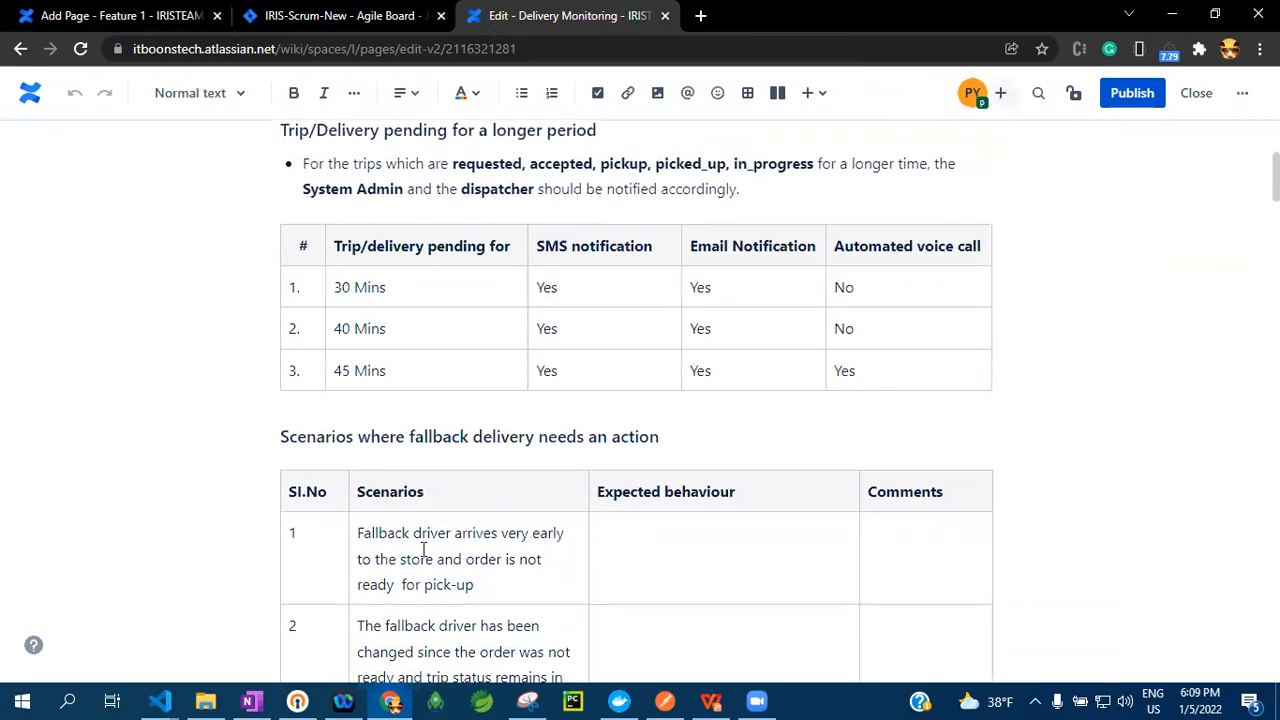
pyautogui.moveTo(356, 533); pyautogui.dragTo(580, 586)
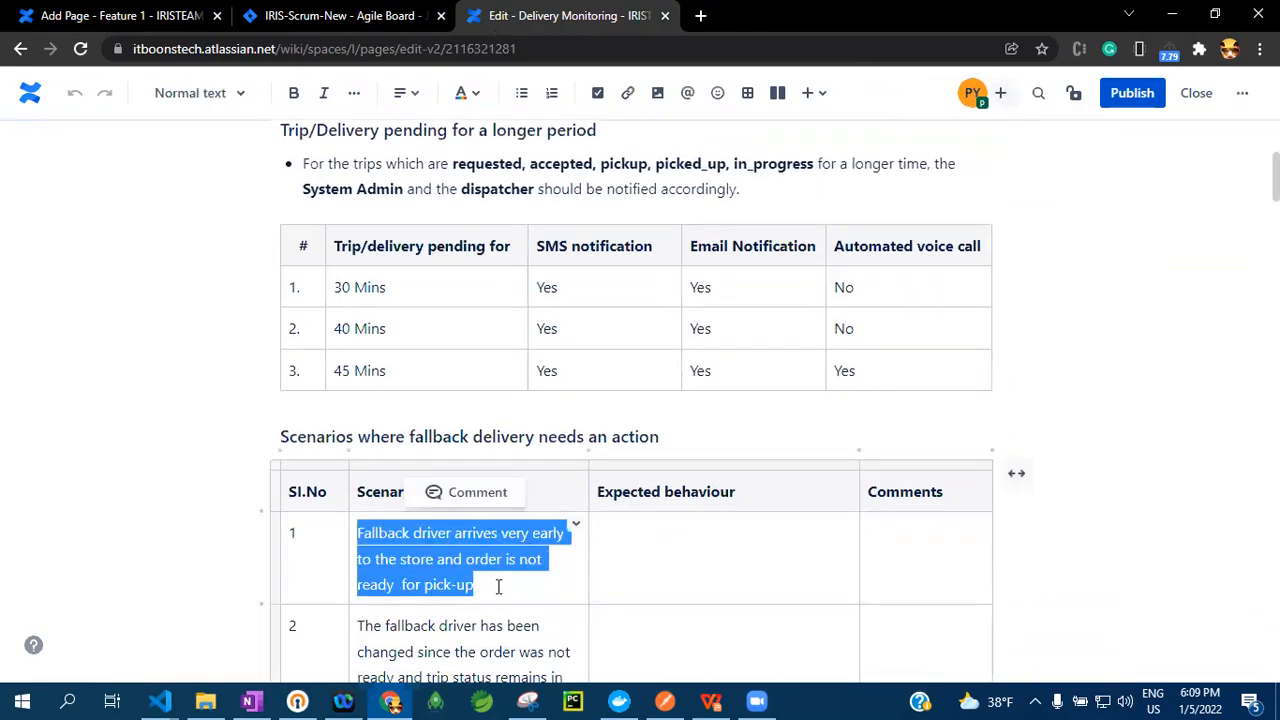
pyautogui.click(485, 592)
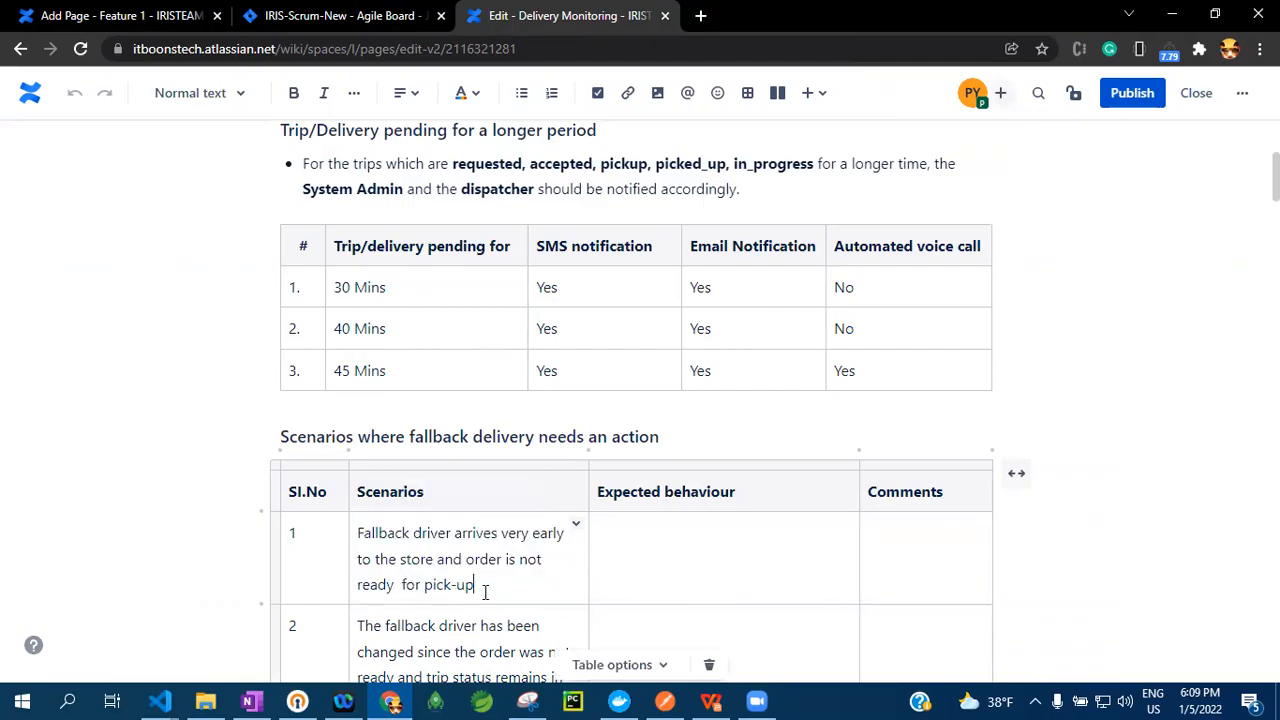
pyautogui.moveTo(489, 586); pyautogui.dragTo(362, 533)
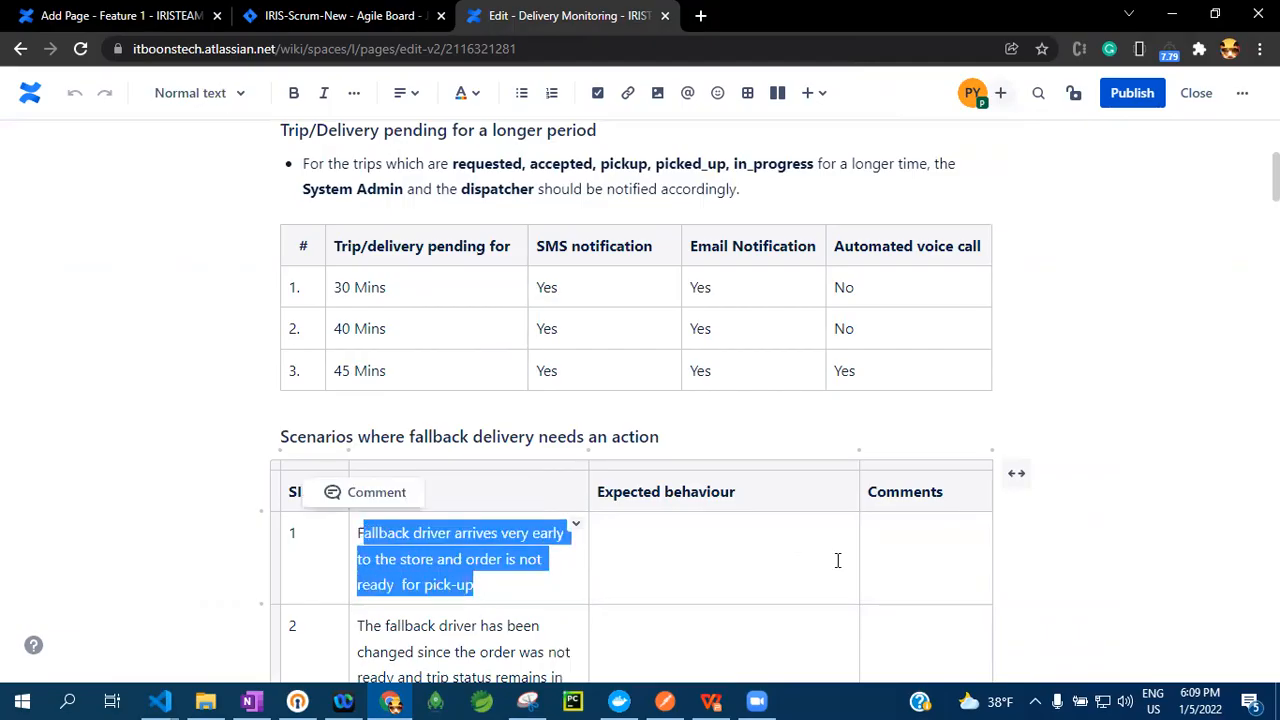
pyautogui.click(929, 557)
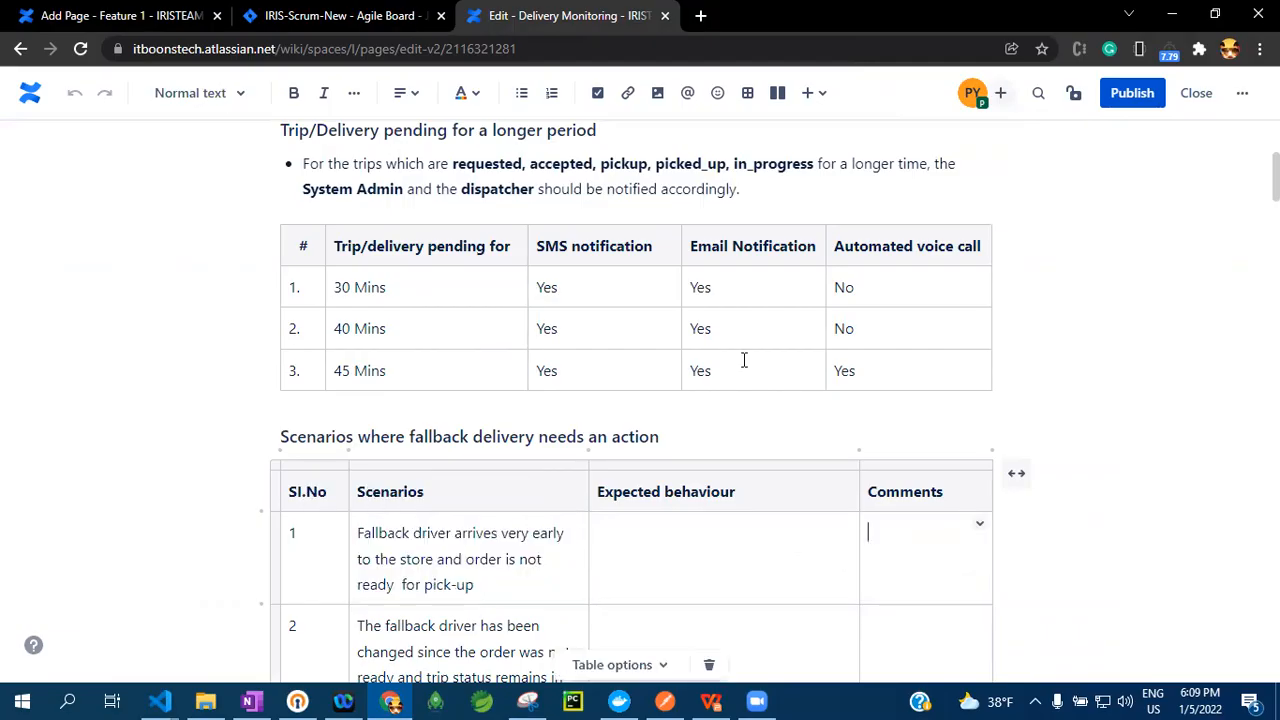
pyautogui.click(687, 92)
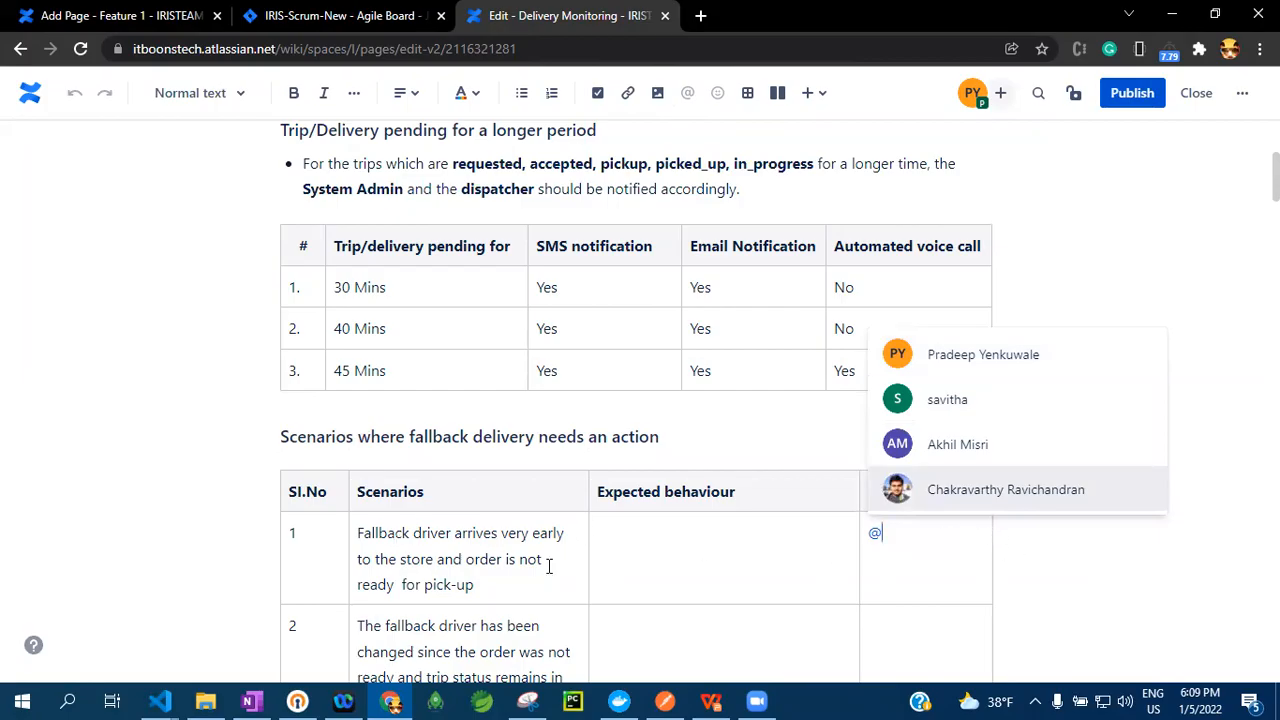
pyautogui.click(948, 400)
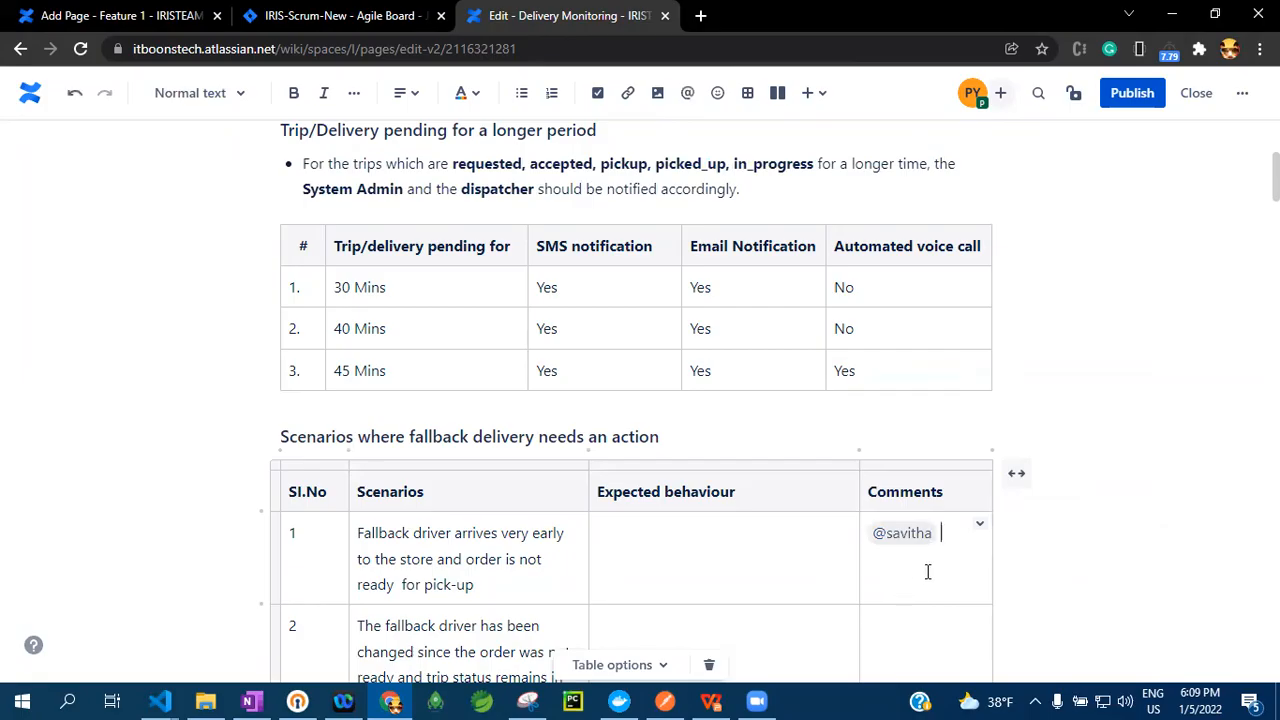
pyautogui.click(906, 535)
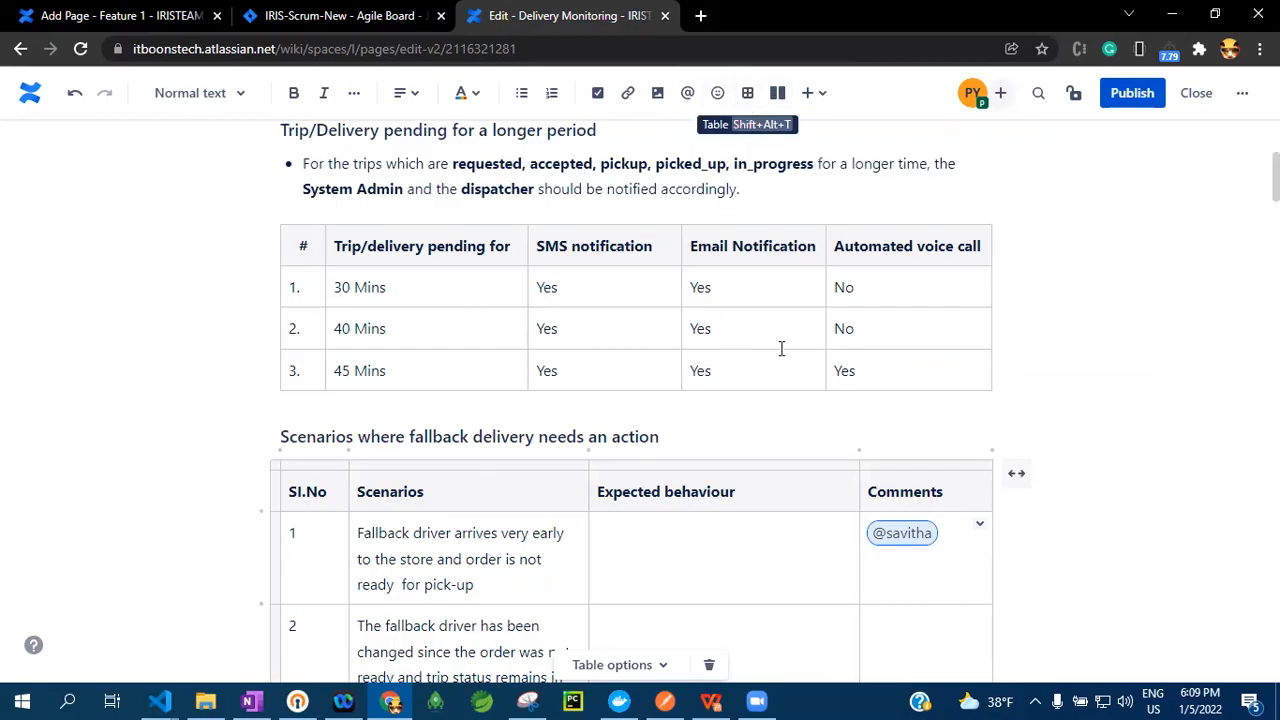
# Insert a three-column, three-row table below the "Phase 2: Scheduled Delivery" heading
pyautogui.scroll(-15, 903, 425)
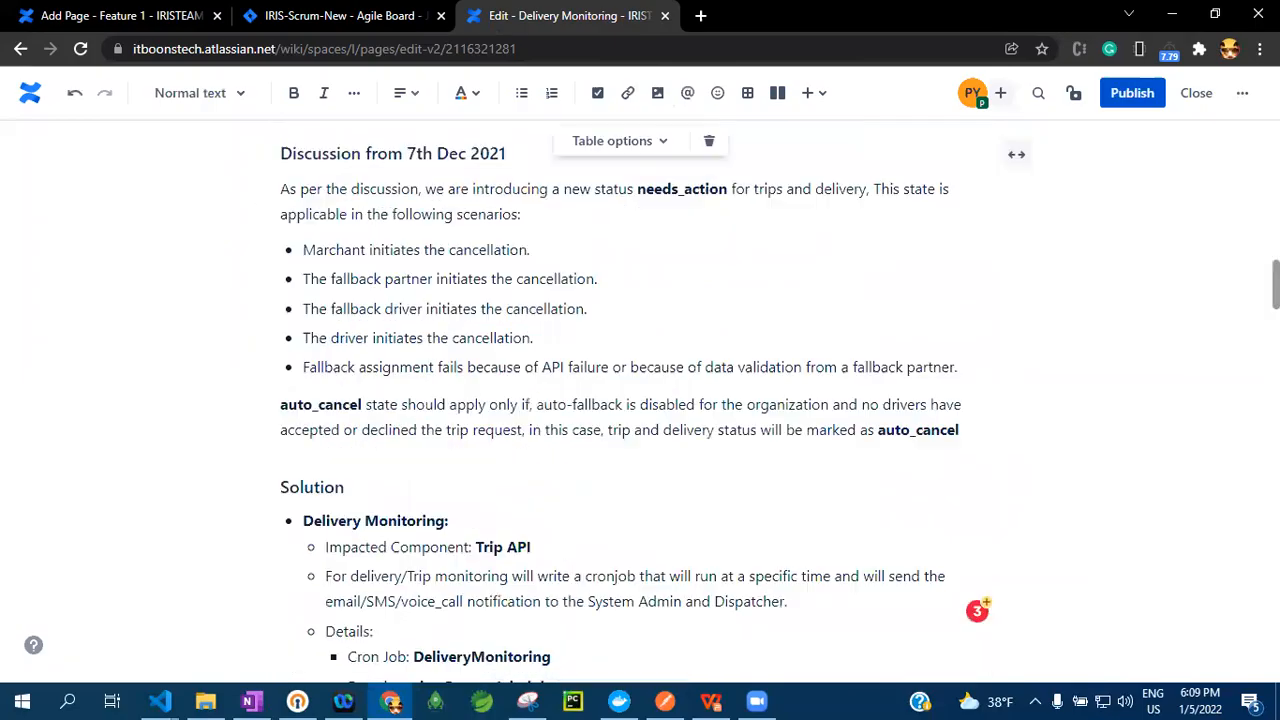
pyautogui.scroll(-10, 640, 400)
pyautogui.click(503, 558)
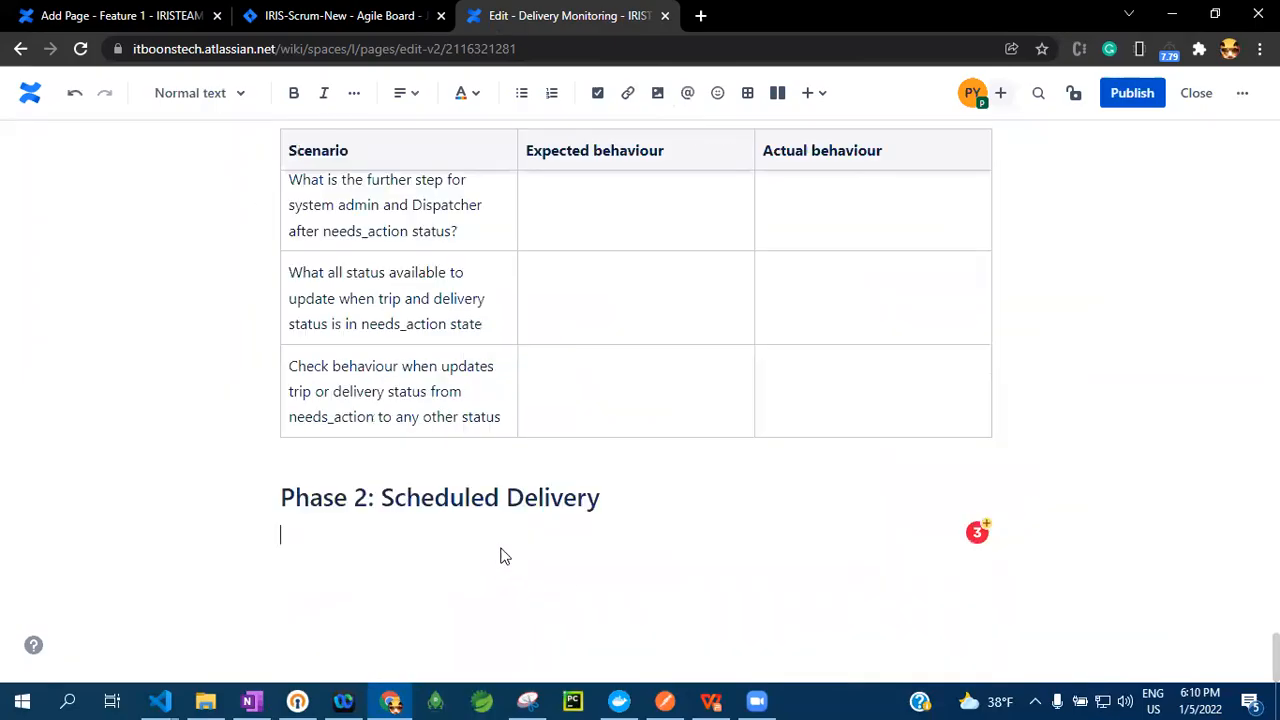
pyautogui.click(747, 92)
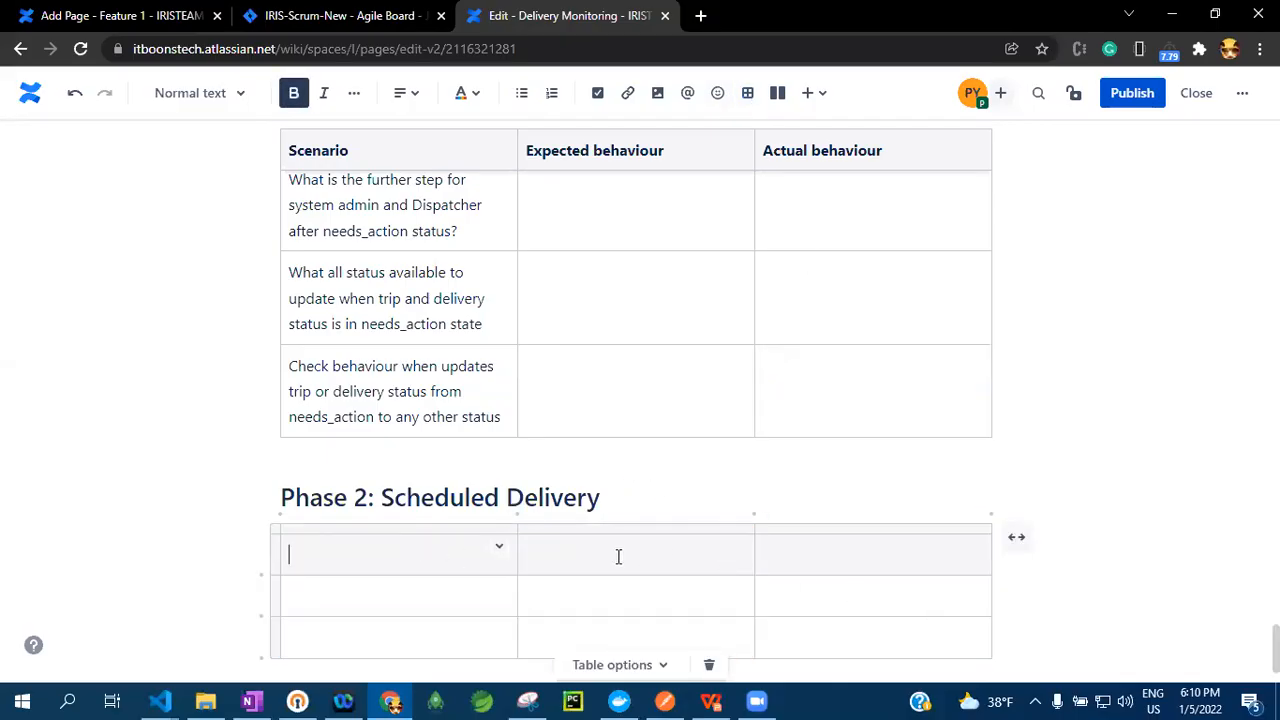
# Delete the empty table below the "Phase 2: Scheduled Delivery" heading and place the cursor on a blank line there
pyautogui.scroll(10, 521, 461)
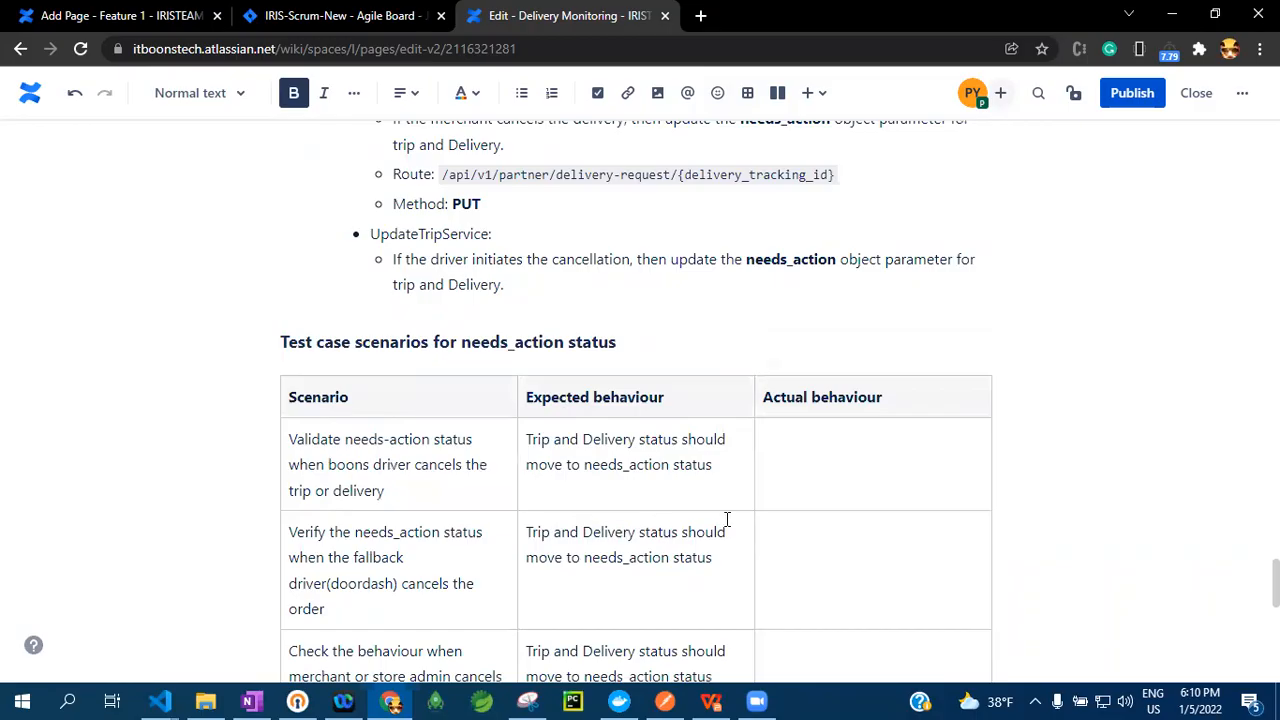
pyautogui.scroll(-3, 727, 519)
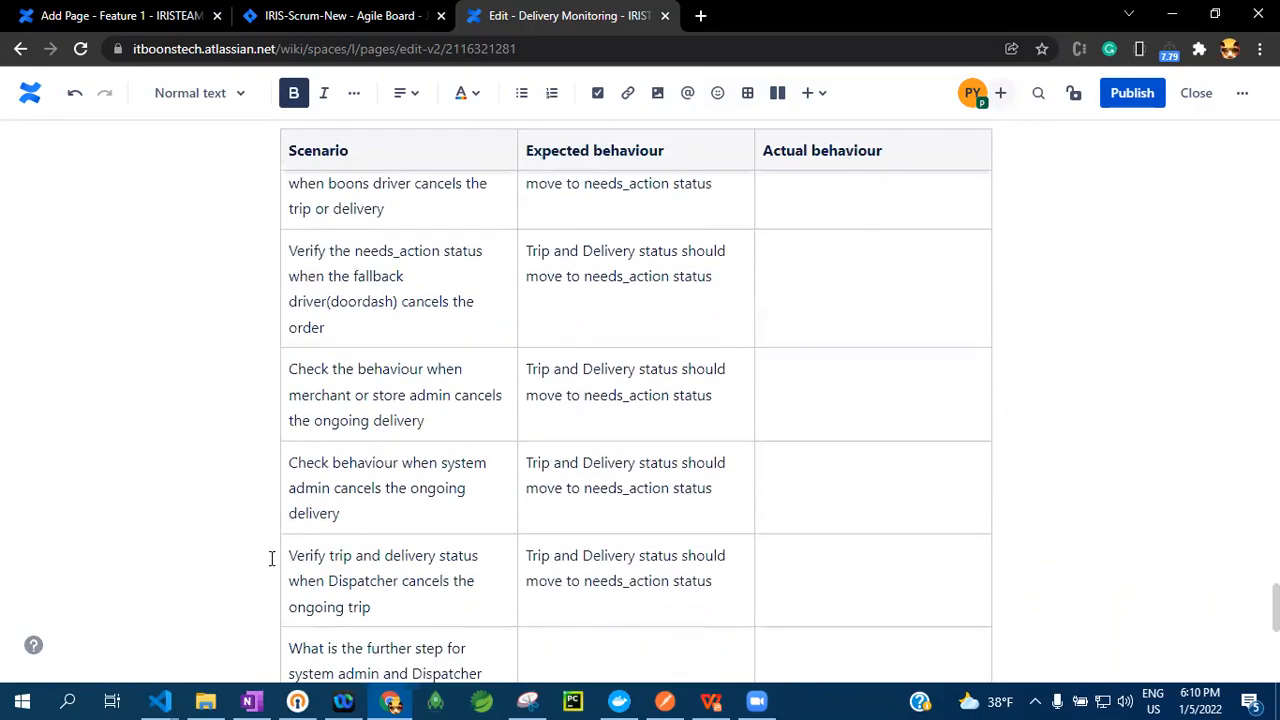
pyautogui.scroll(-5, 243, 551)
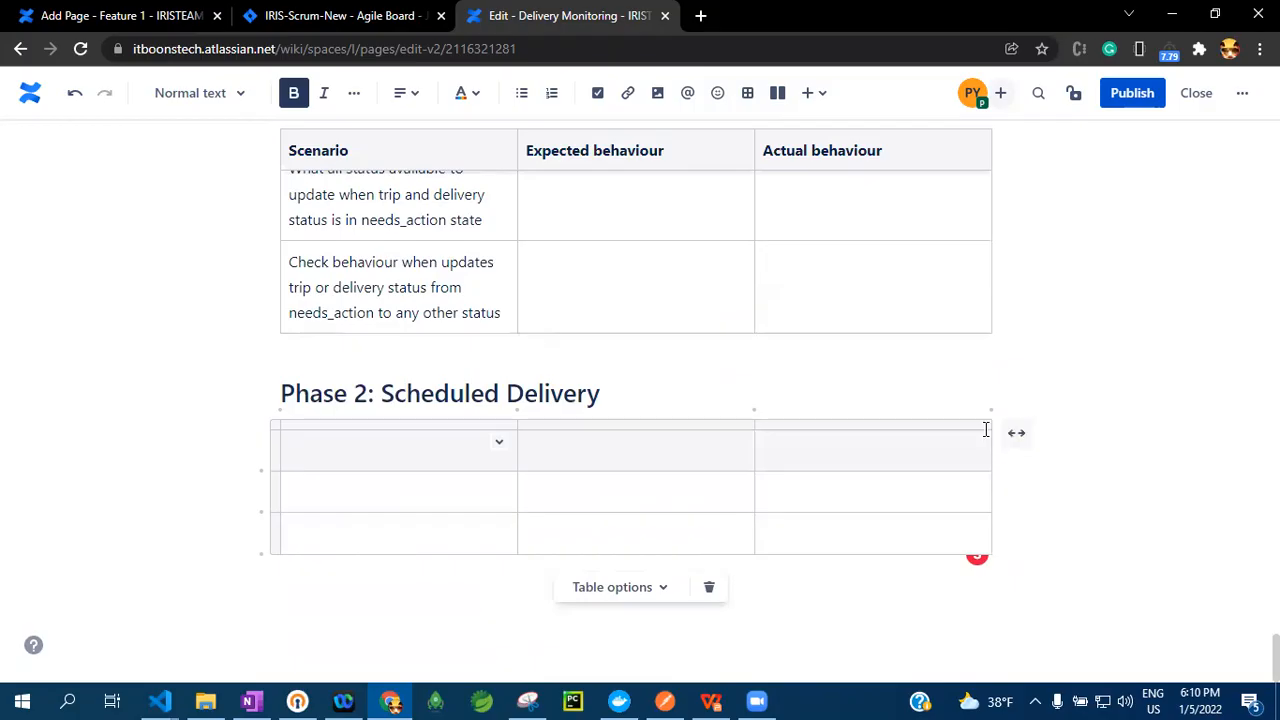
pyautogui.click(709, 587)
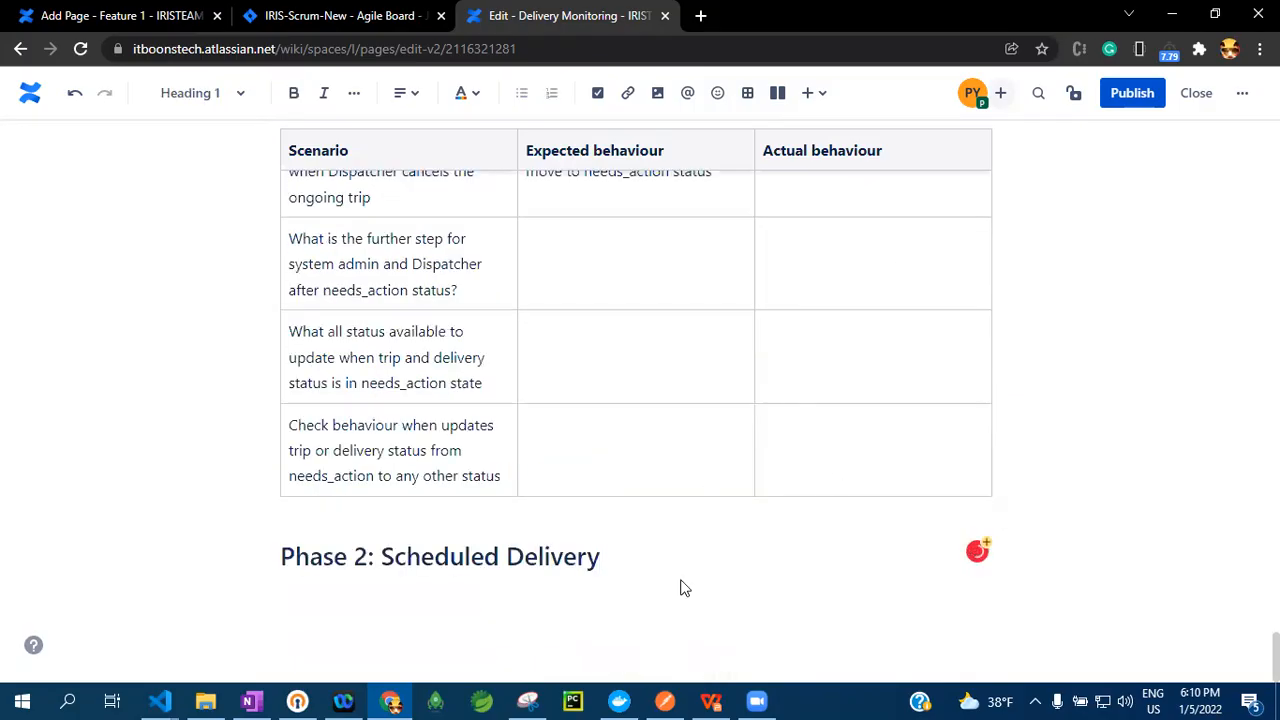
pyautogui.click(735, 598)
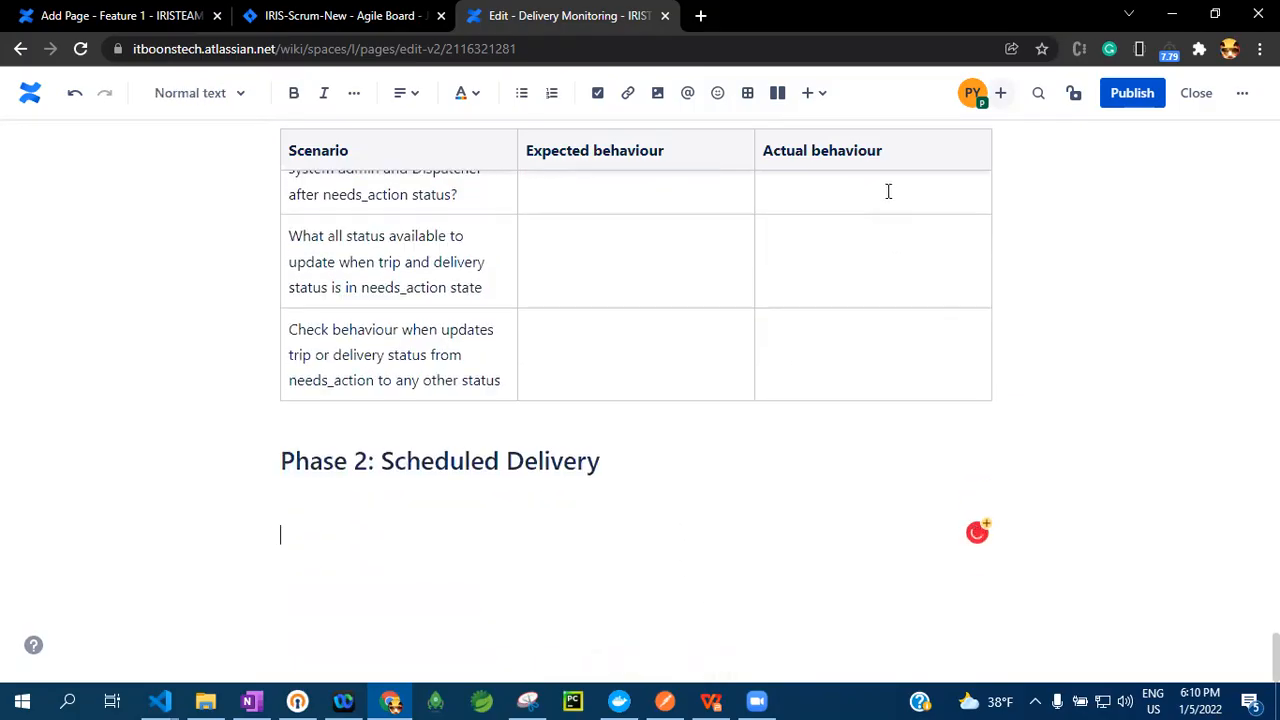
# Examine the data model code snippet in the smsEmailEvent Tracking section as an example of formatted code
pyautogui.click(825, 98)
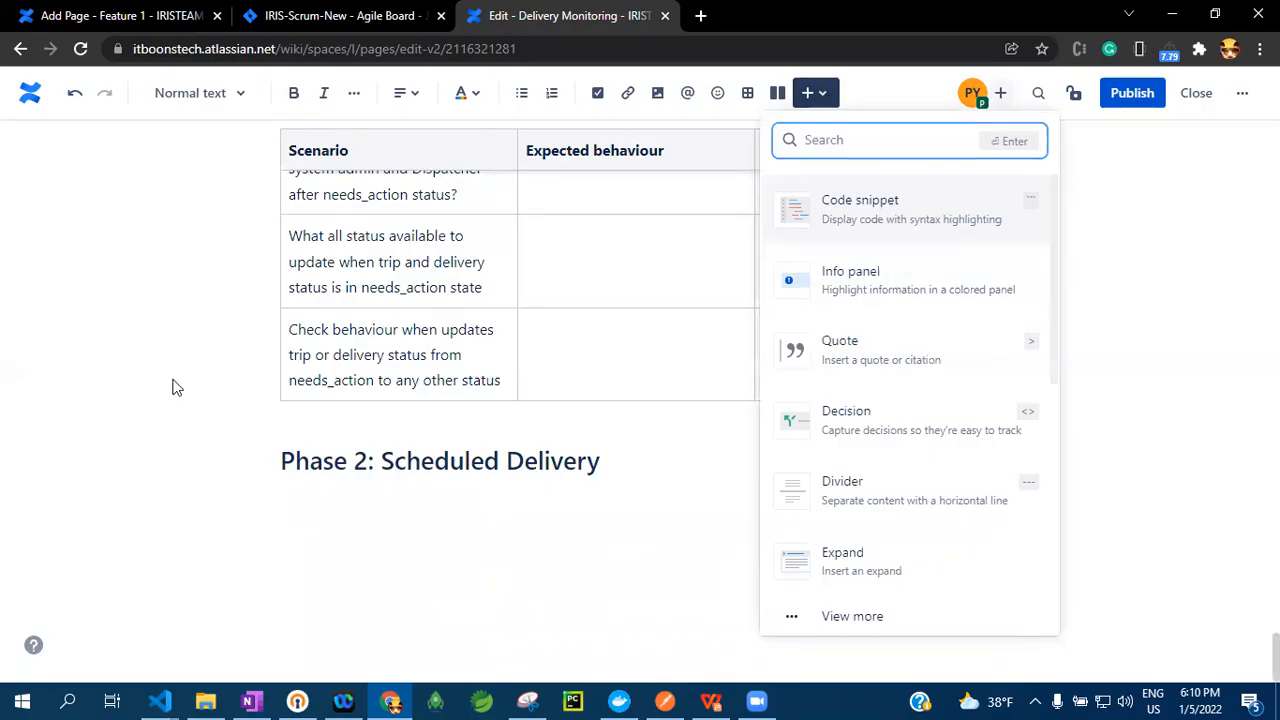
pyautogui.click(258, 514)
pyautogui.scroll(5, 258, 514)
pyautogui.scroll(20, 258, 514)
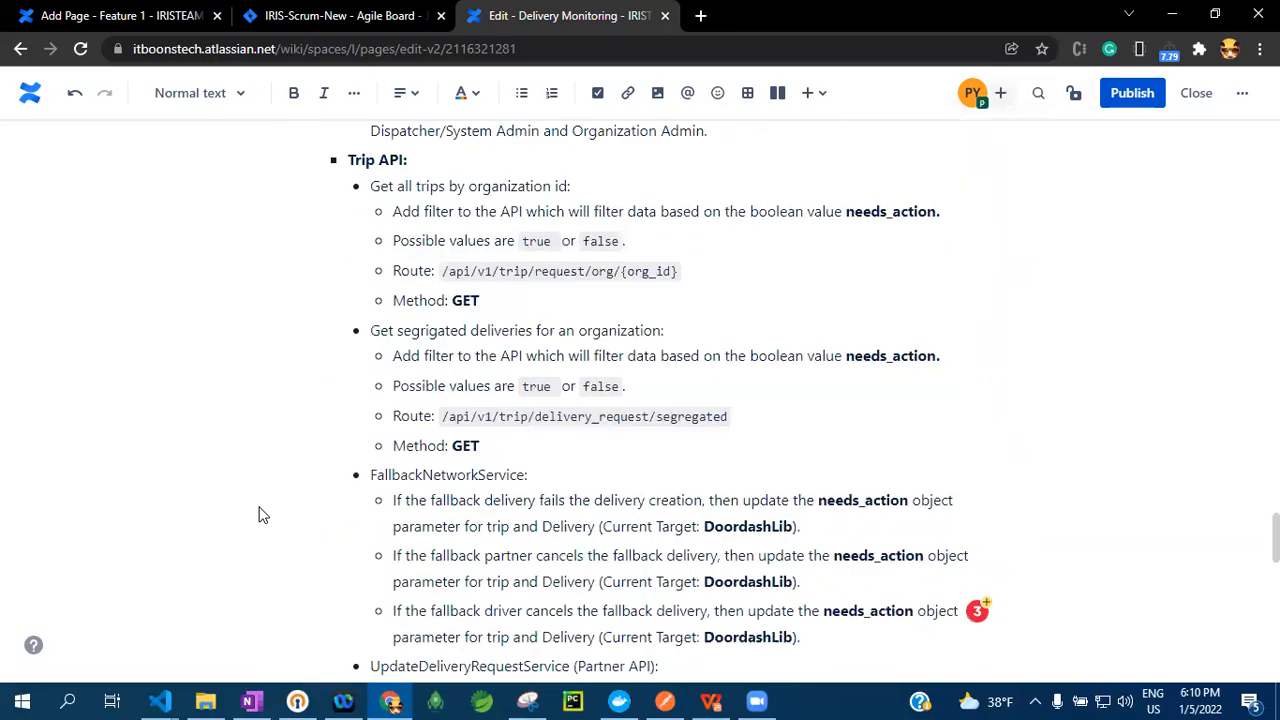
pyautogui.scroll(15, 265, 512)
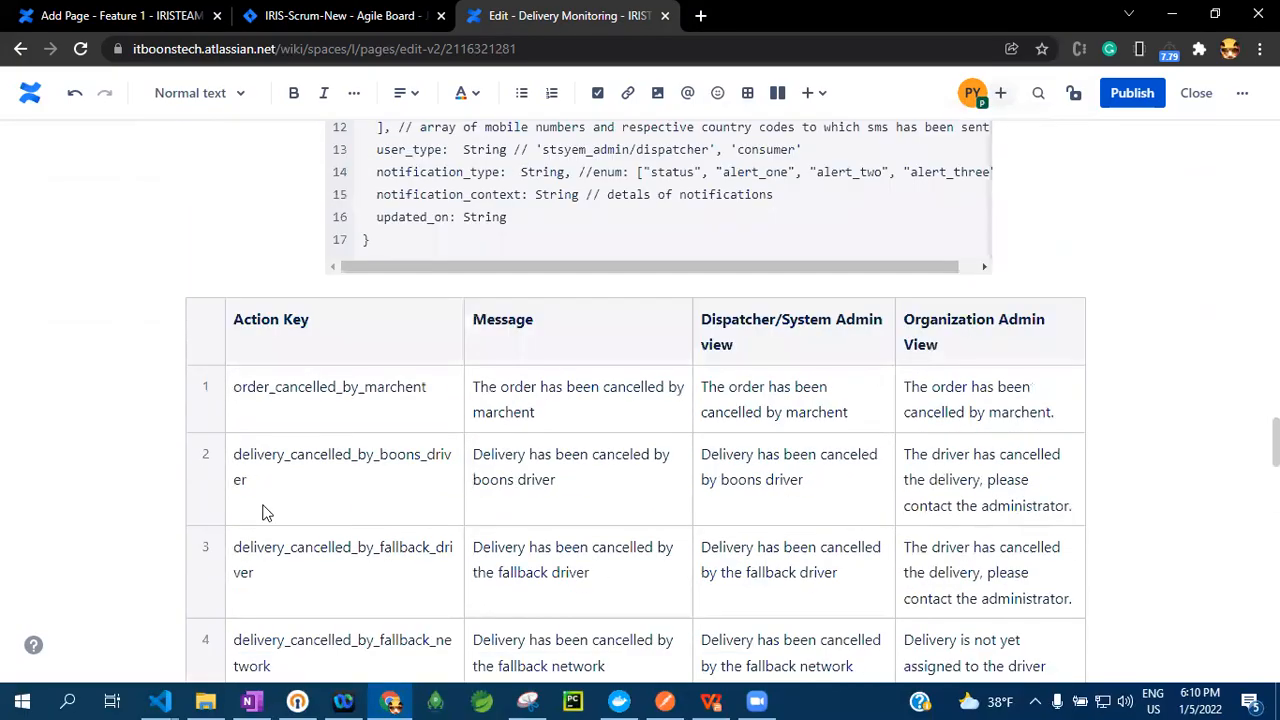
pyautogui.moveTo(368, 604); pyautogui.dragTo(366, 241)
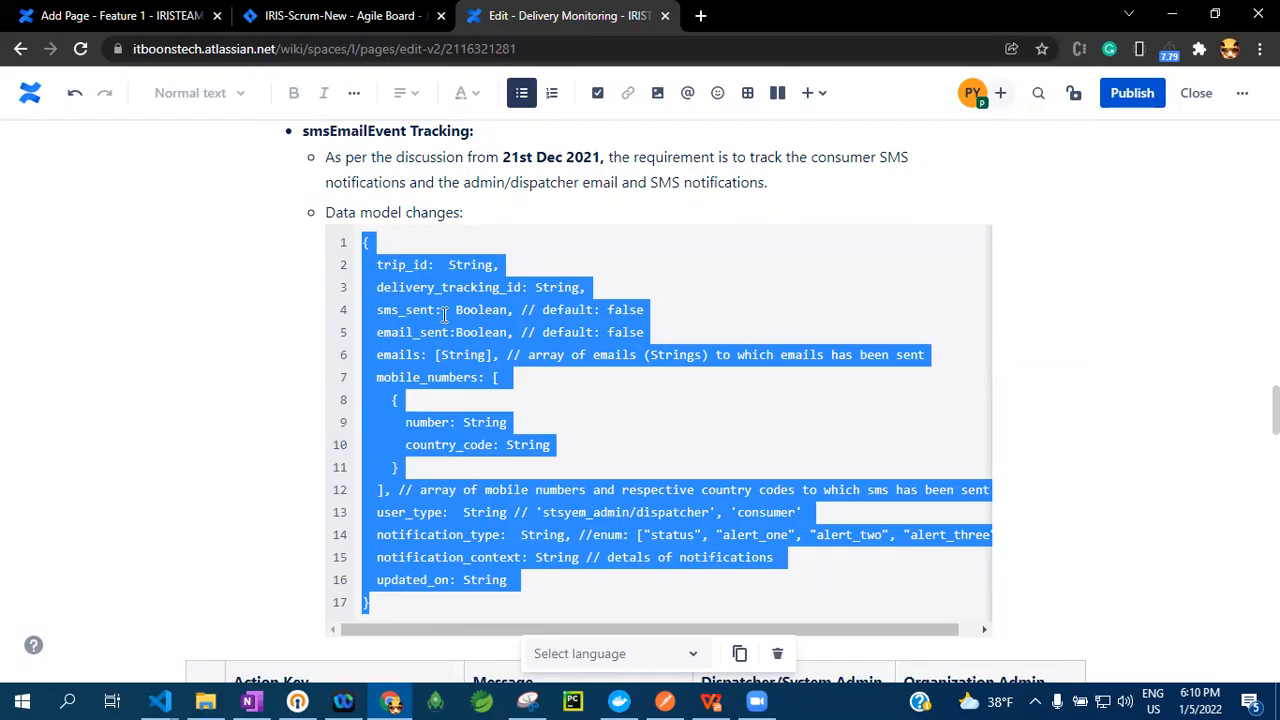
pyautogui.click(423, 516)
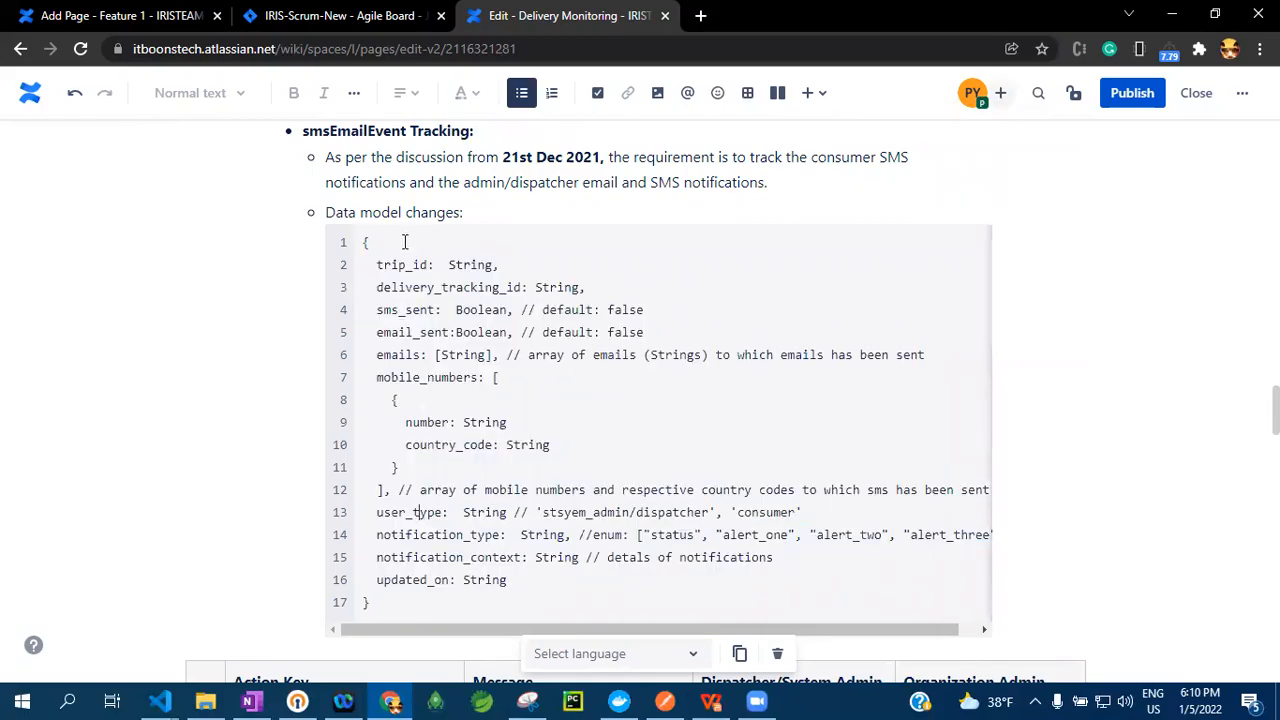
# Insert an empty code snippet below the "Phase 2: Scheduled Delivery" heading
pyautogui.scroll(-15, 432, 466)
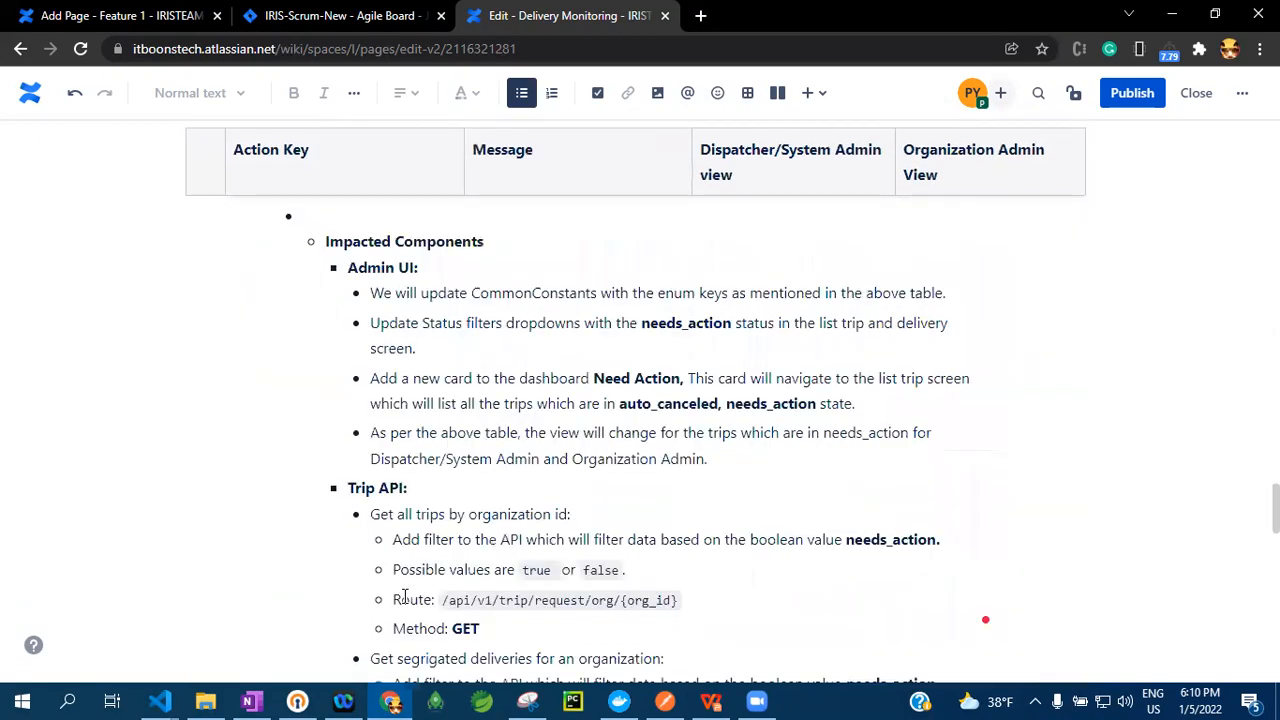
pyautogui.scroll(-5, 400, 585)
pyautogui.click(497, 503)
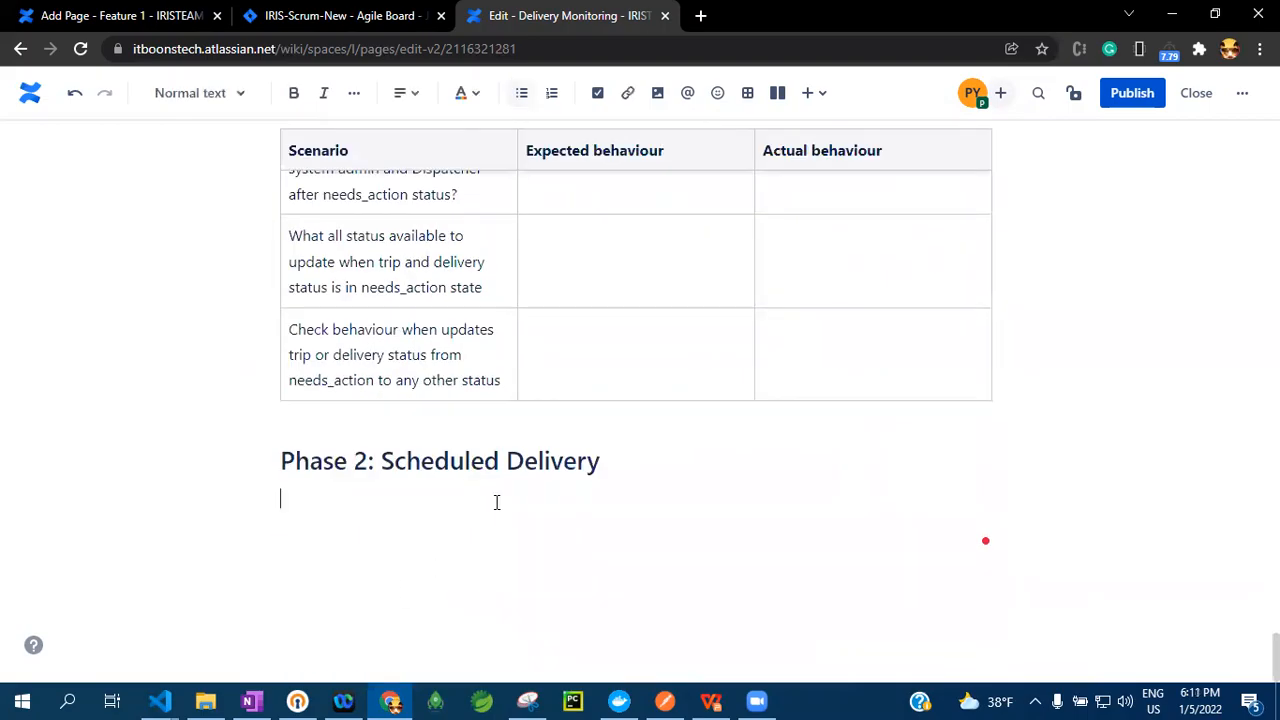
pyautogui.click(812, 93)
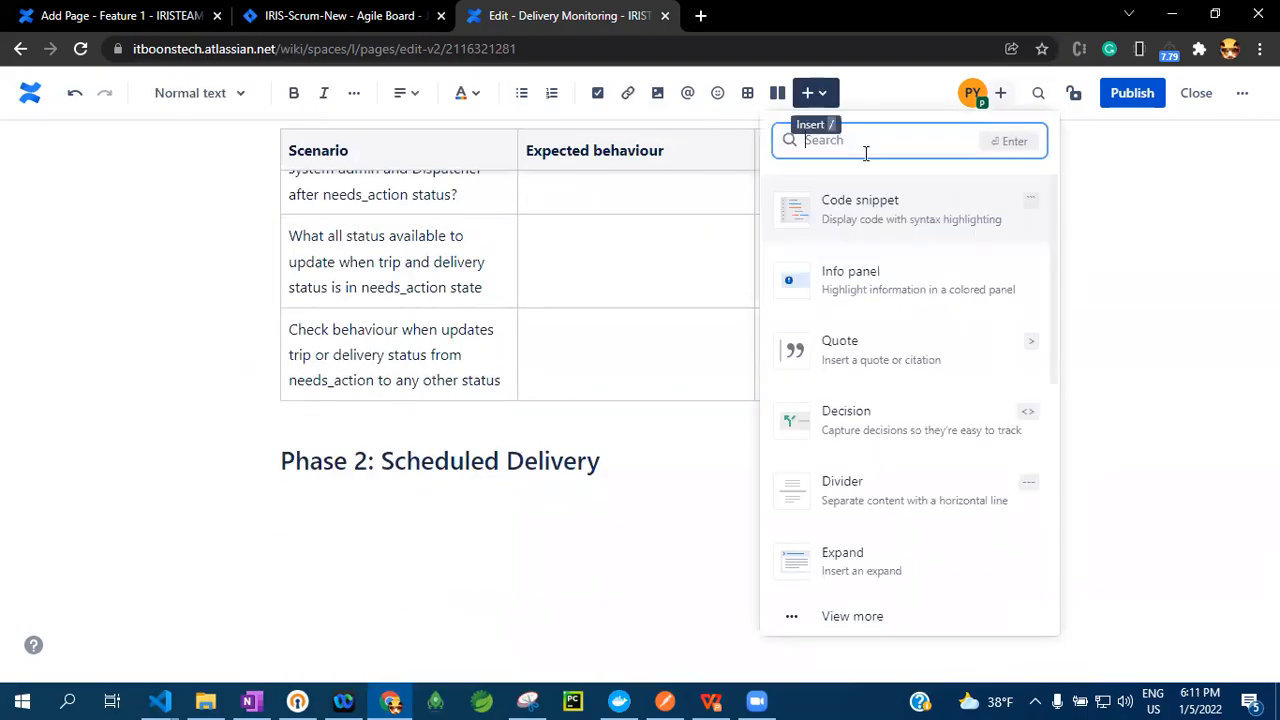
pyautogui.click(857, 203)
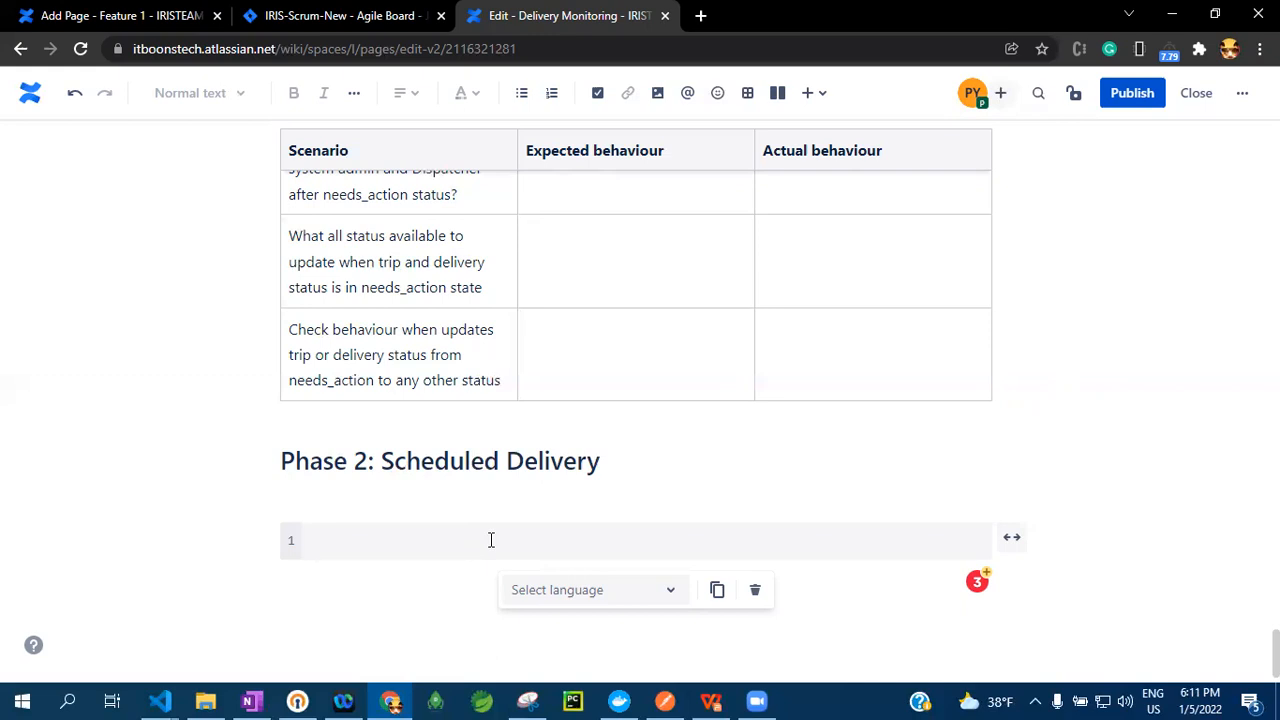
pyautogui.click(818, 93)
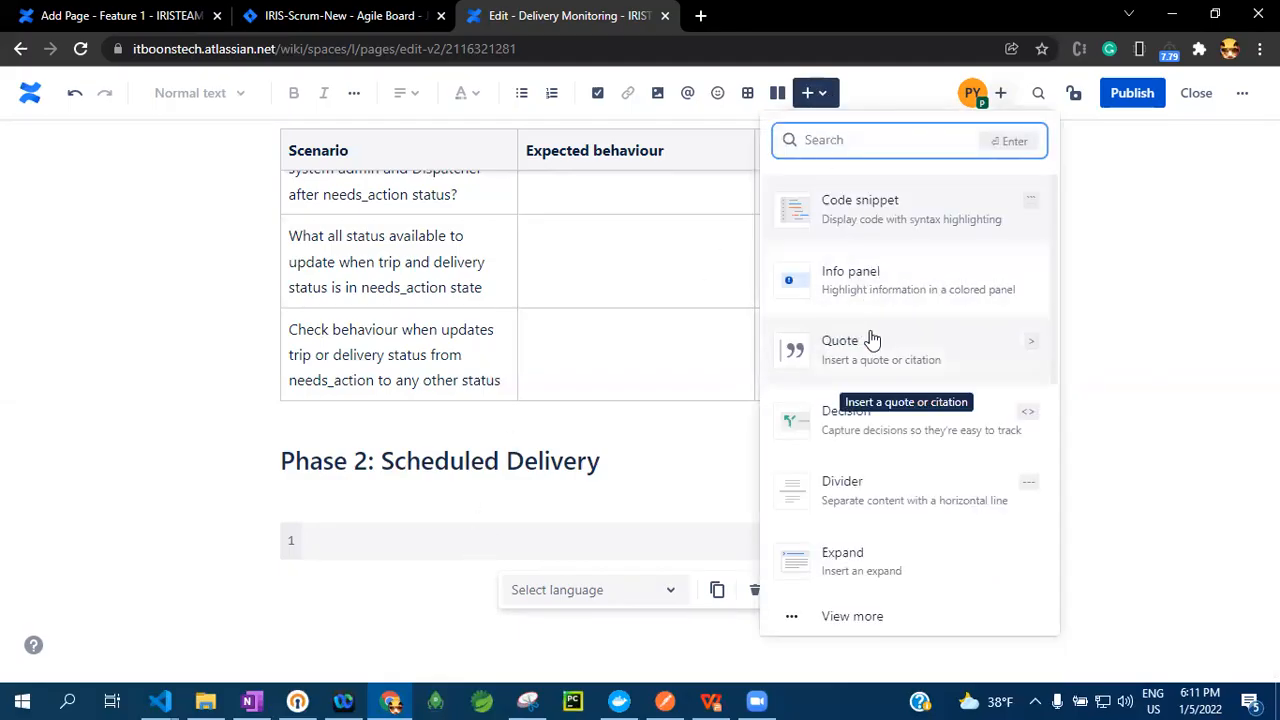
pyautogui.scroll(-2, 870, 335)
pyautogui.scroll(2, 874, 320)
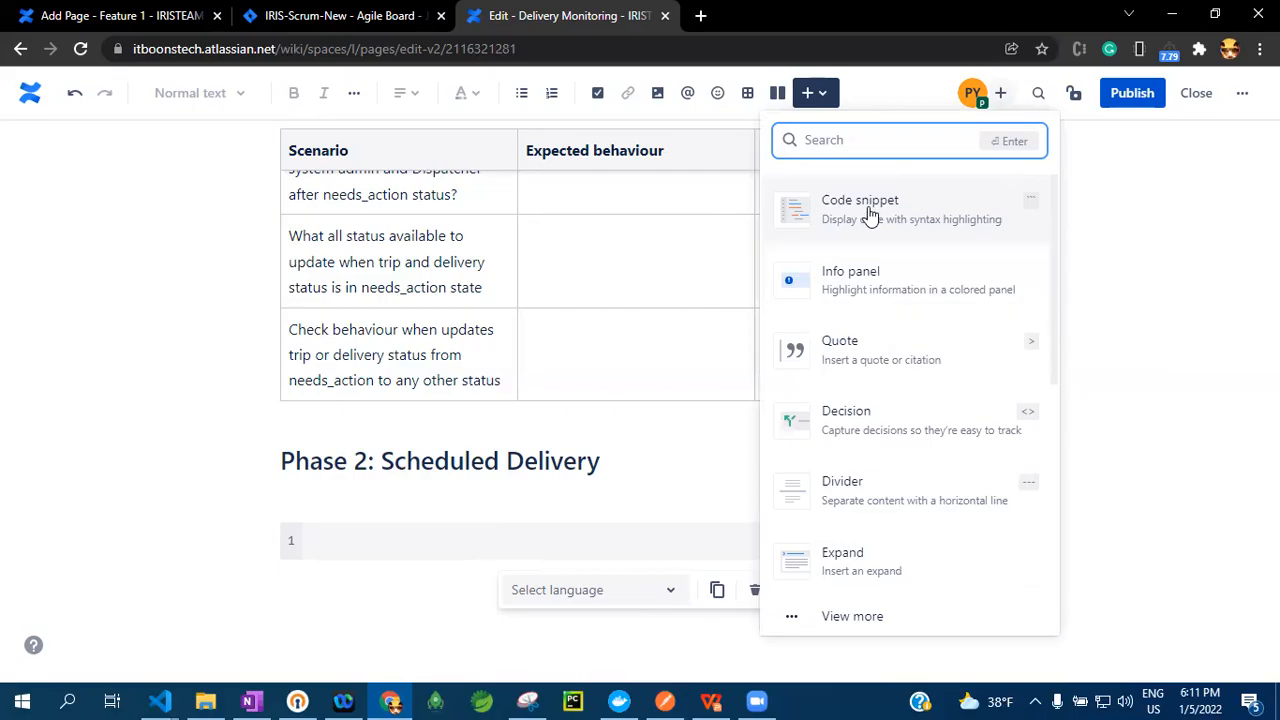
pyautogui.scroll(-2, 876, 300)
pyautogui.scroll(1, 885, 335)
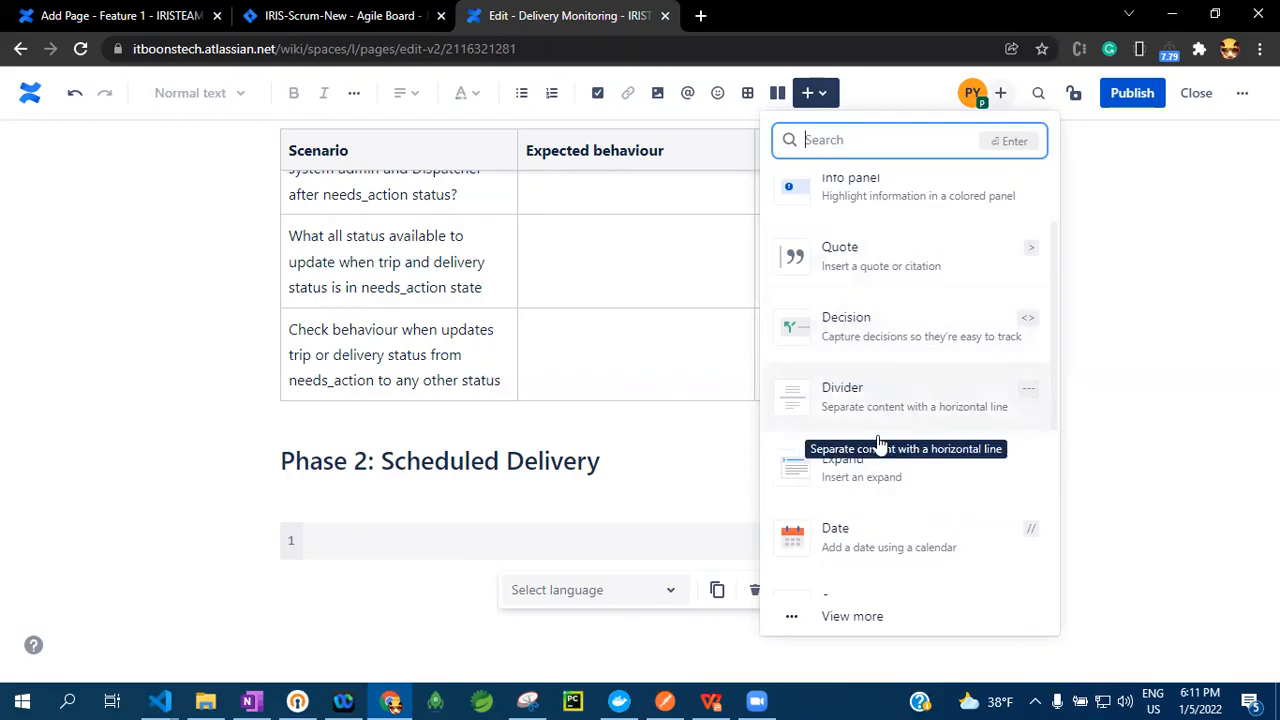
# Insert an untitled expand containing "hrthth" below the empty code snippet and remove it again
pyautogui.click(395, 580)
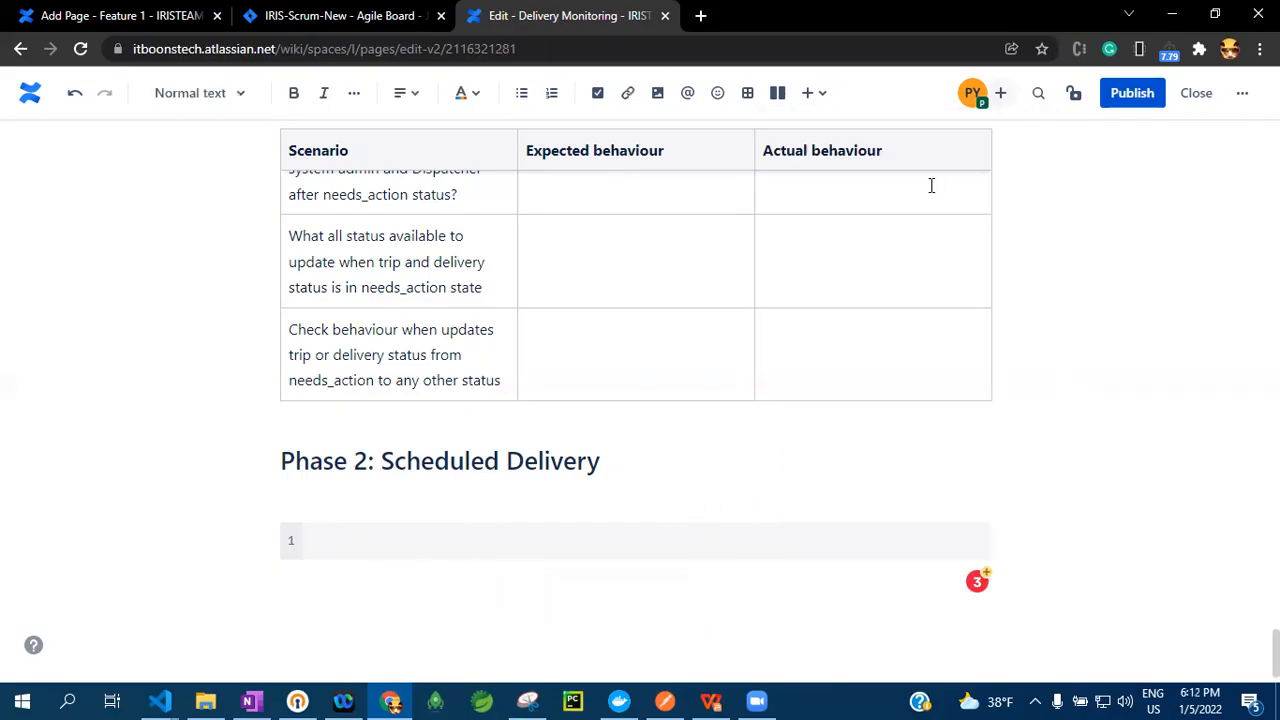
pyautogui.click(808, 95)
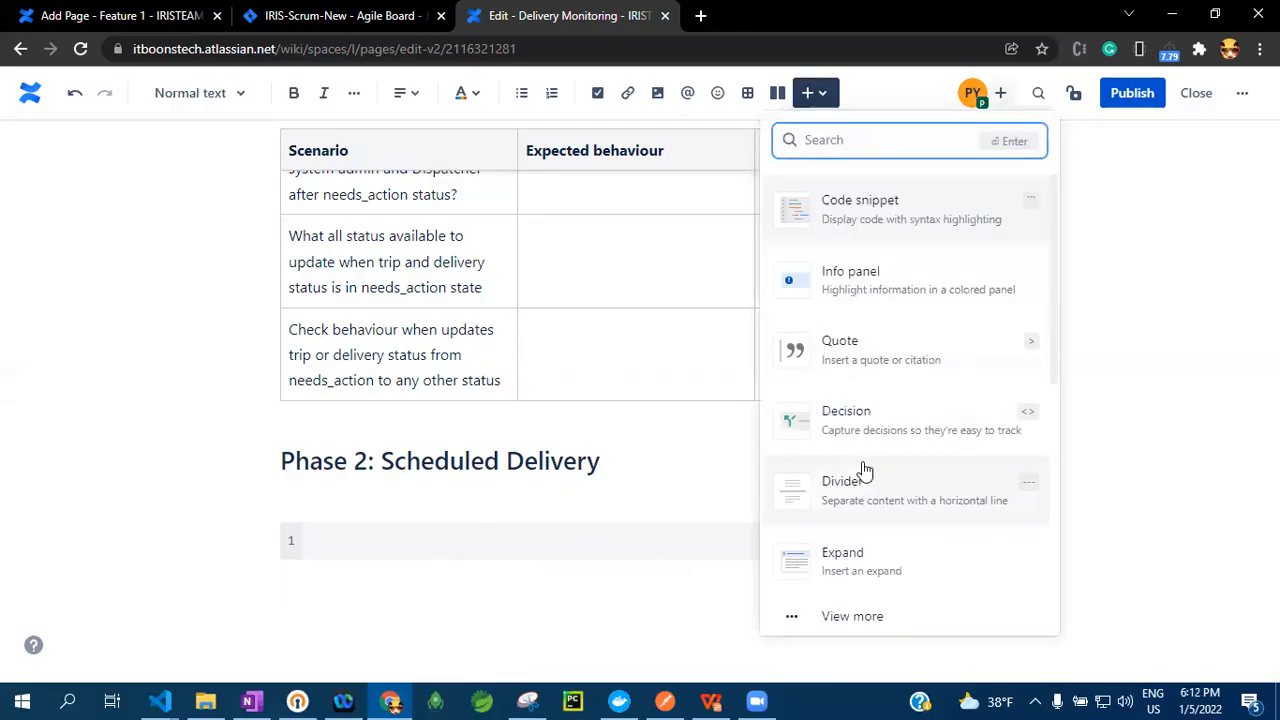
pyautogui.scroll(-1, 860, 475)
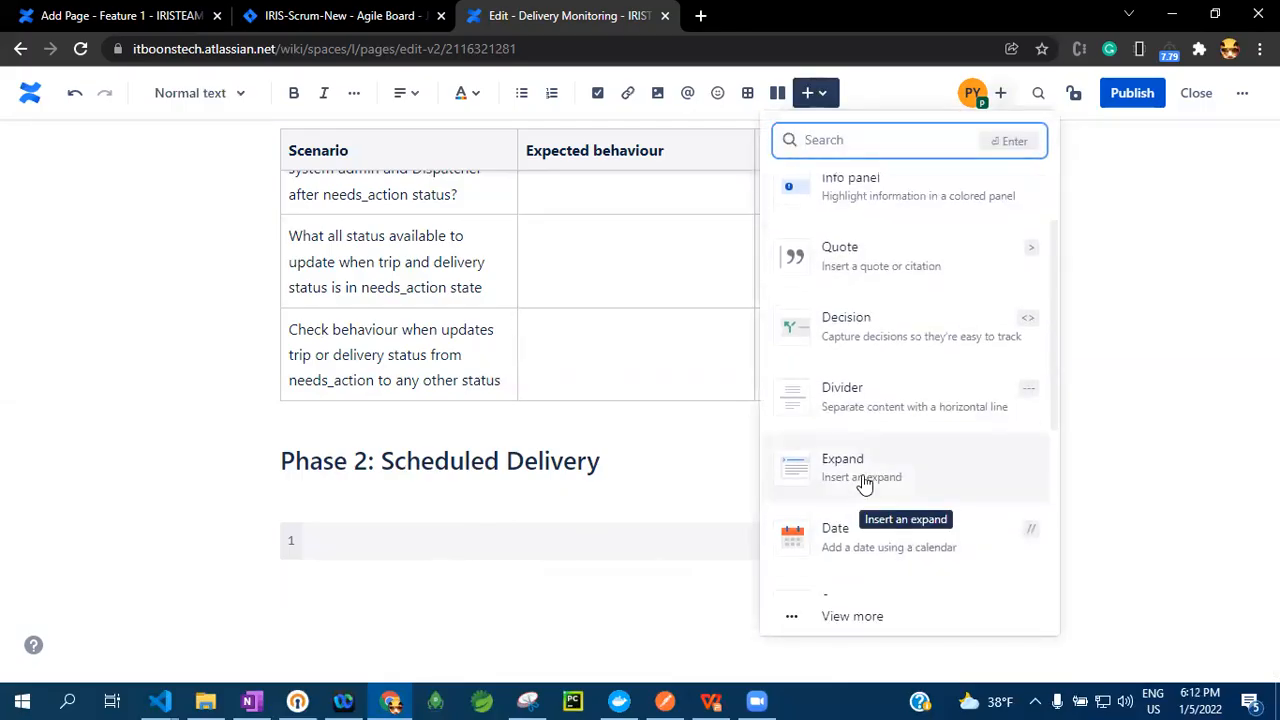
pyautogui.click(864, 484)
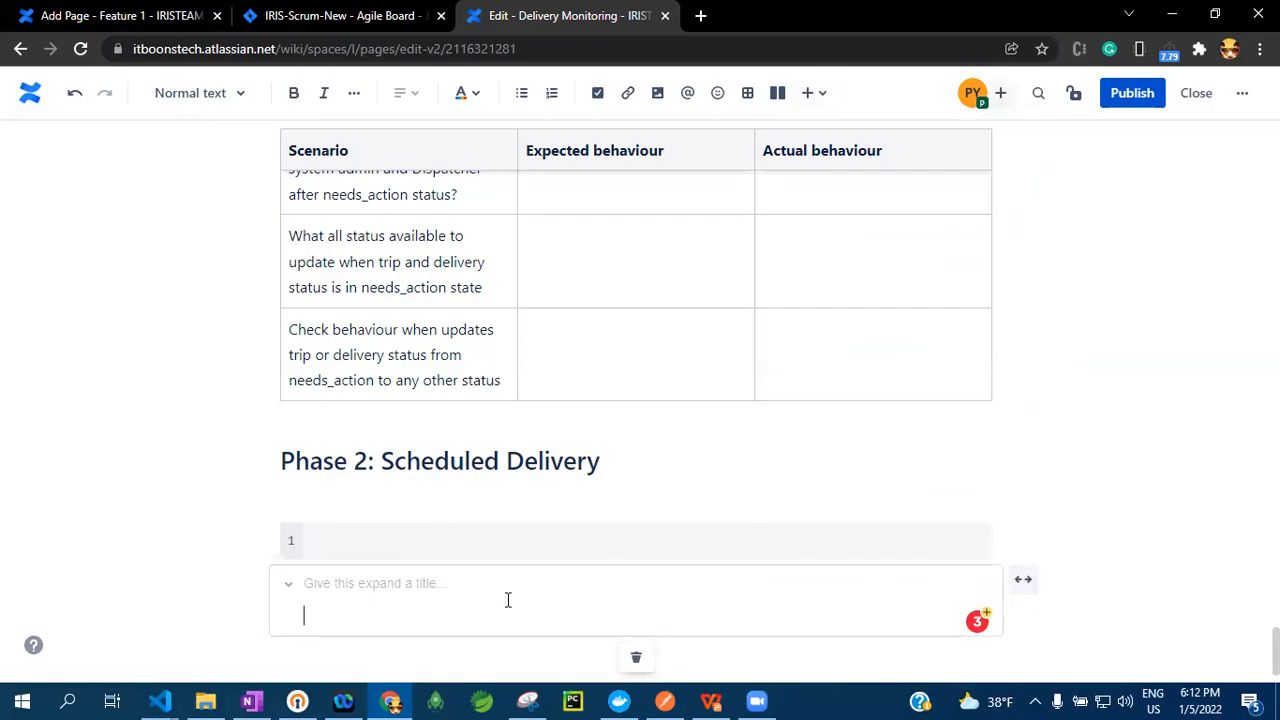
pyautogui.write('hrthth')
pyautogui.scroll(-1, 631, 534)
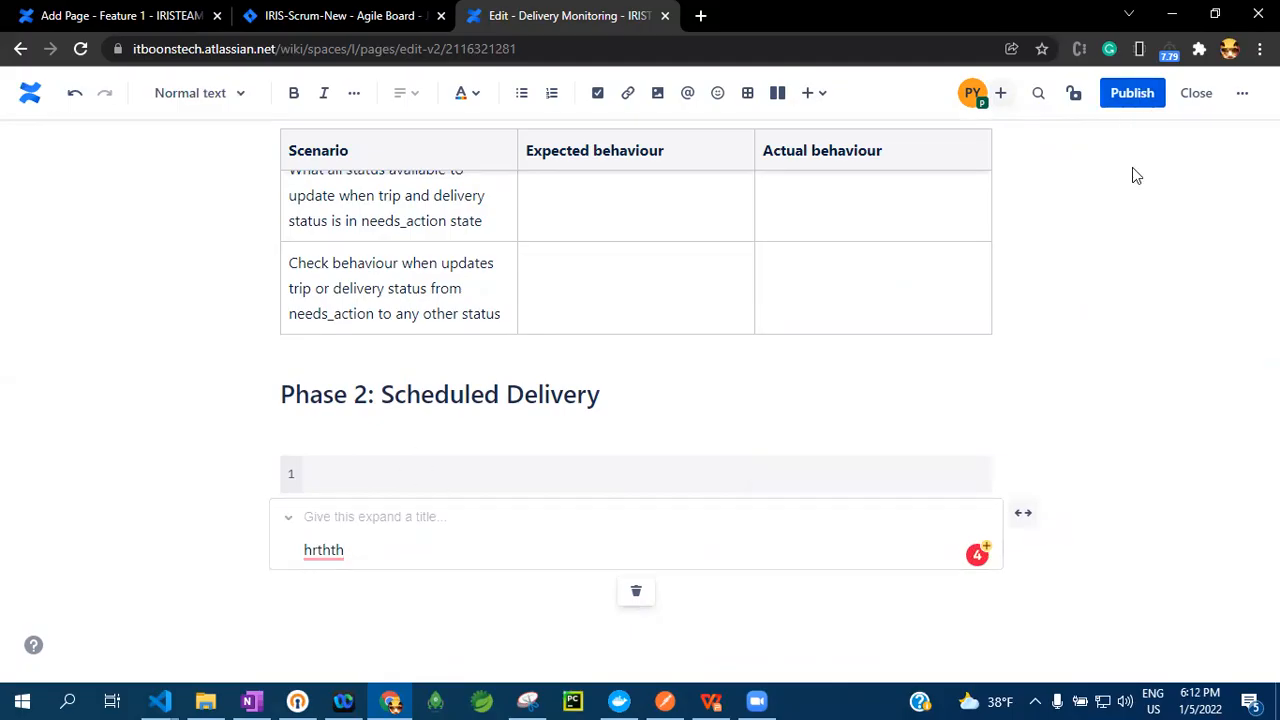
pyautogui.click(637, 594)
# Insert a Layouts section below the empty code snippet from the full element browser
pyautogui.click(818, 96)
pyautogui.scroll(-1, 896, 360)
pyautogui.scroll(-4, 898, 377)
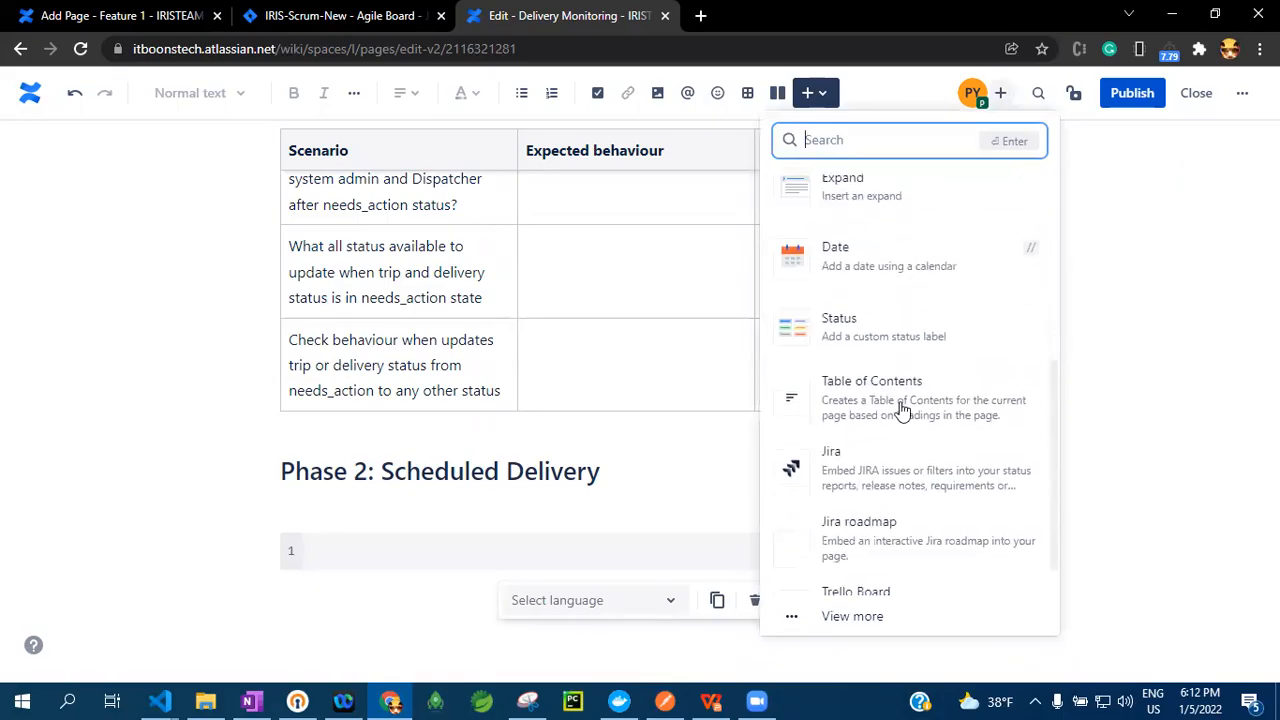
pyautogui.click(852, 617)
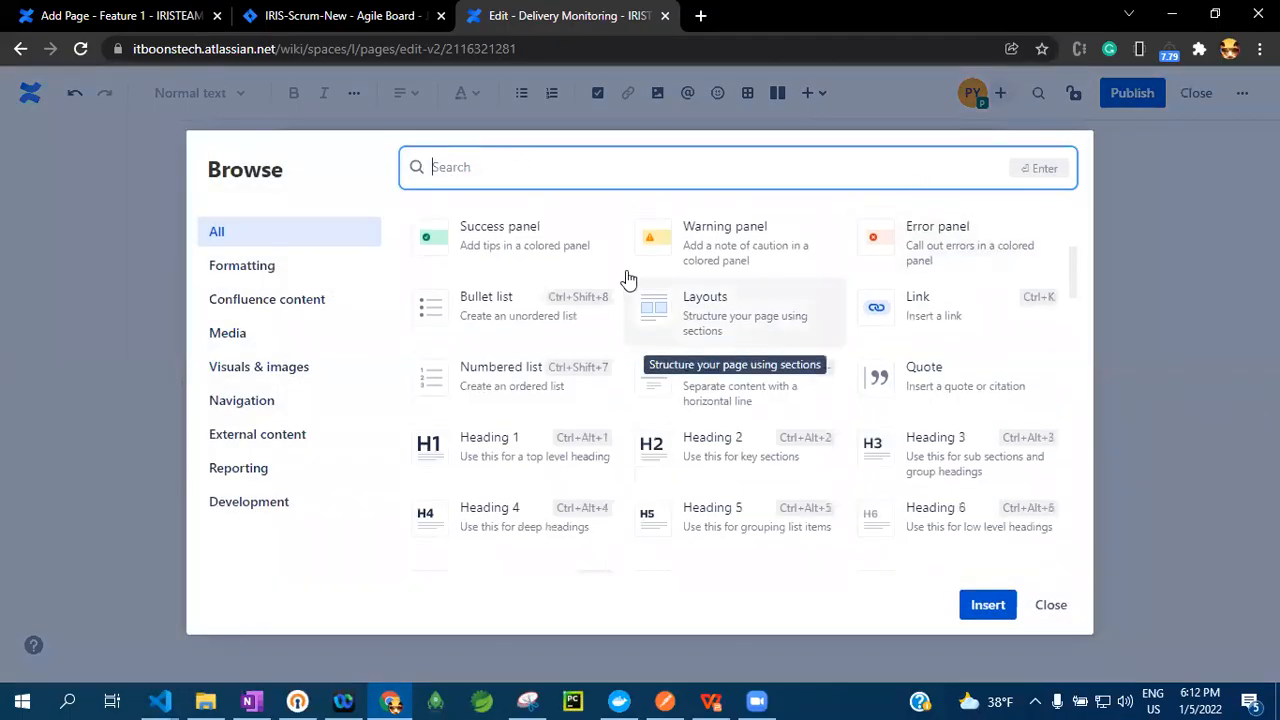
pyautogui.click(750, 313)
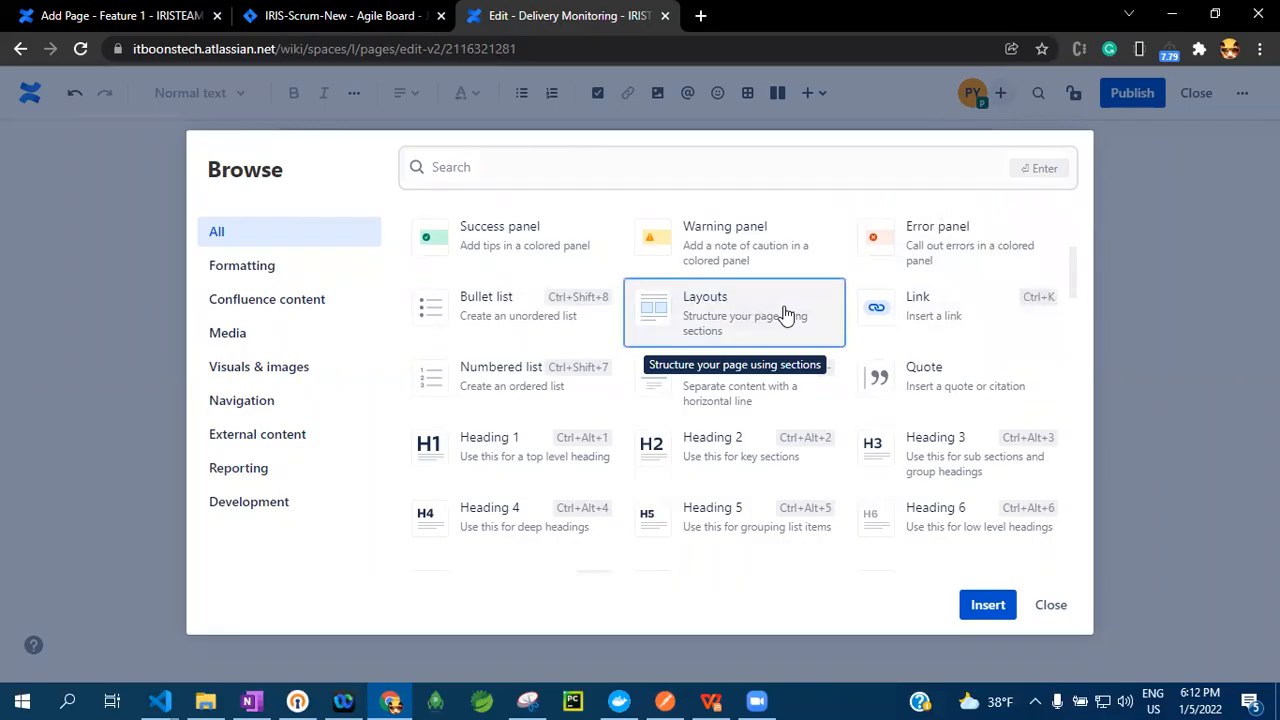
pyautogui.click(986, 606)
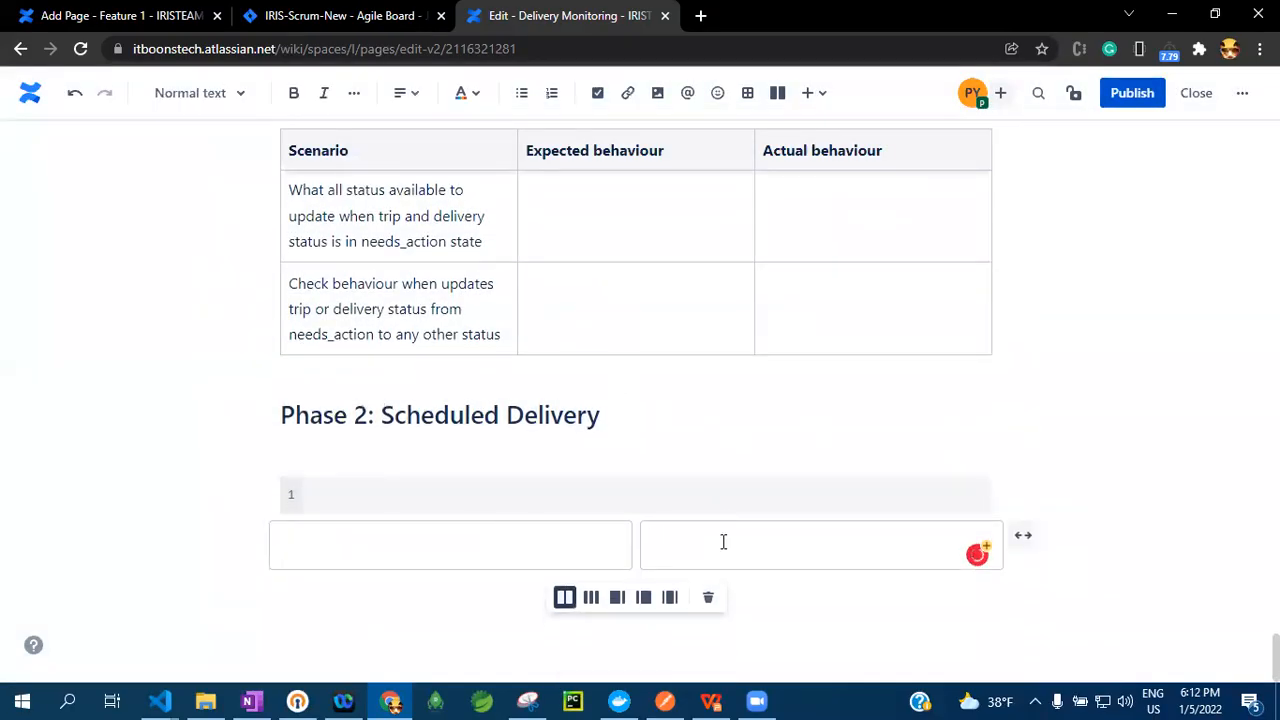
# Try the three-column, right-sidebar and two-column arrangements on the layout section, and remove the section
pyautogui.click(591, 598)
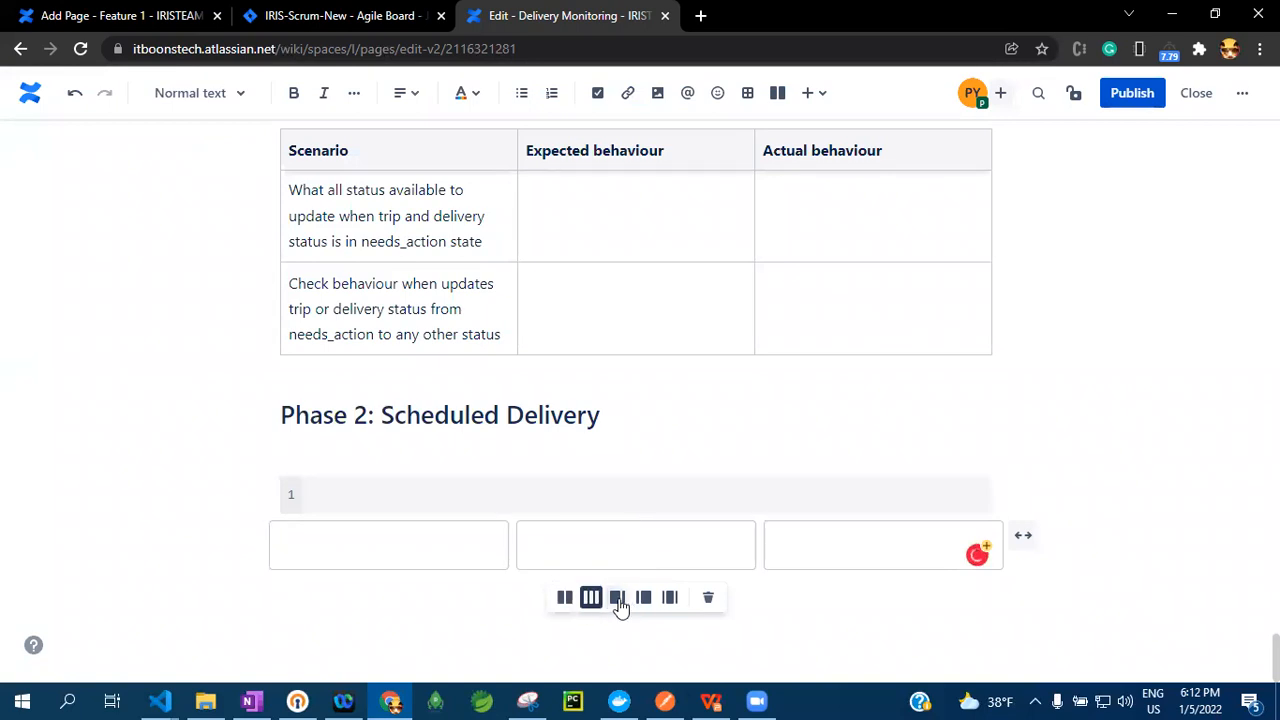
pyautogui.click(619, 600)
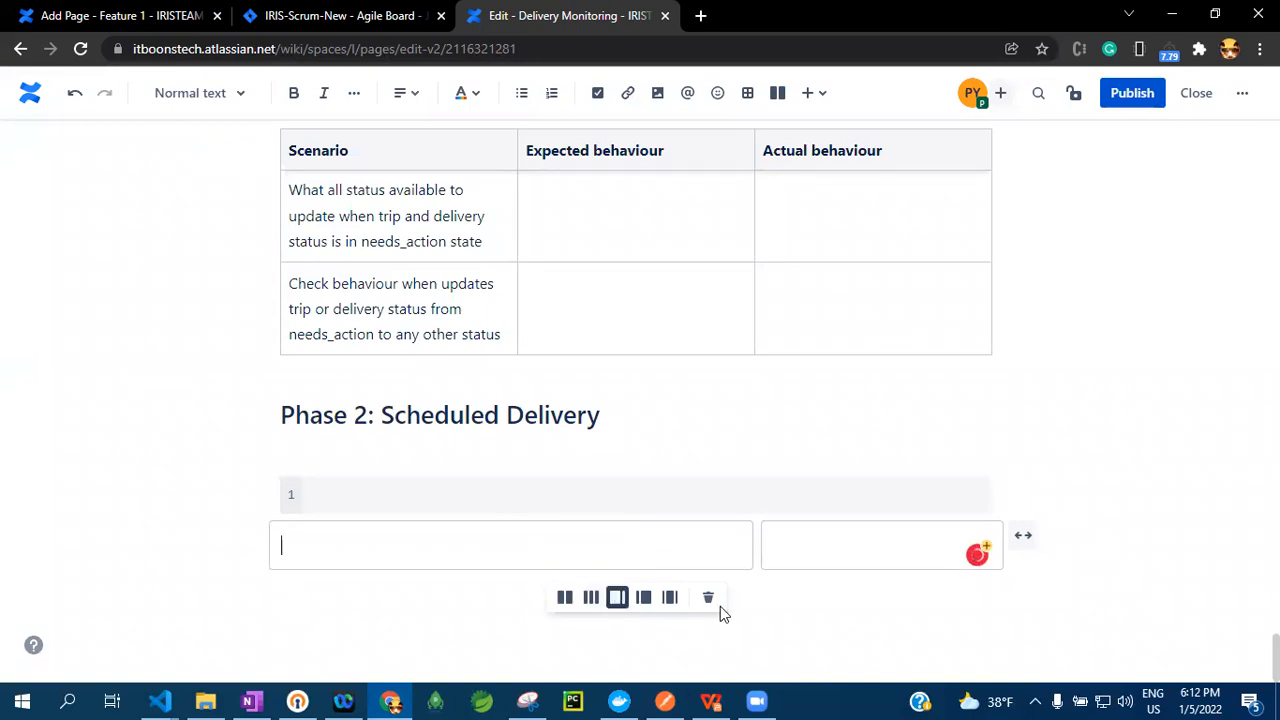
pyautogui.click(563, 598)
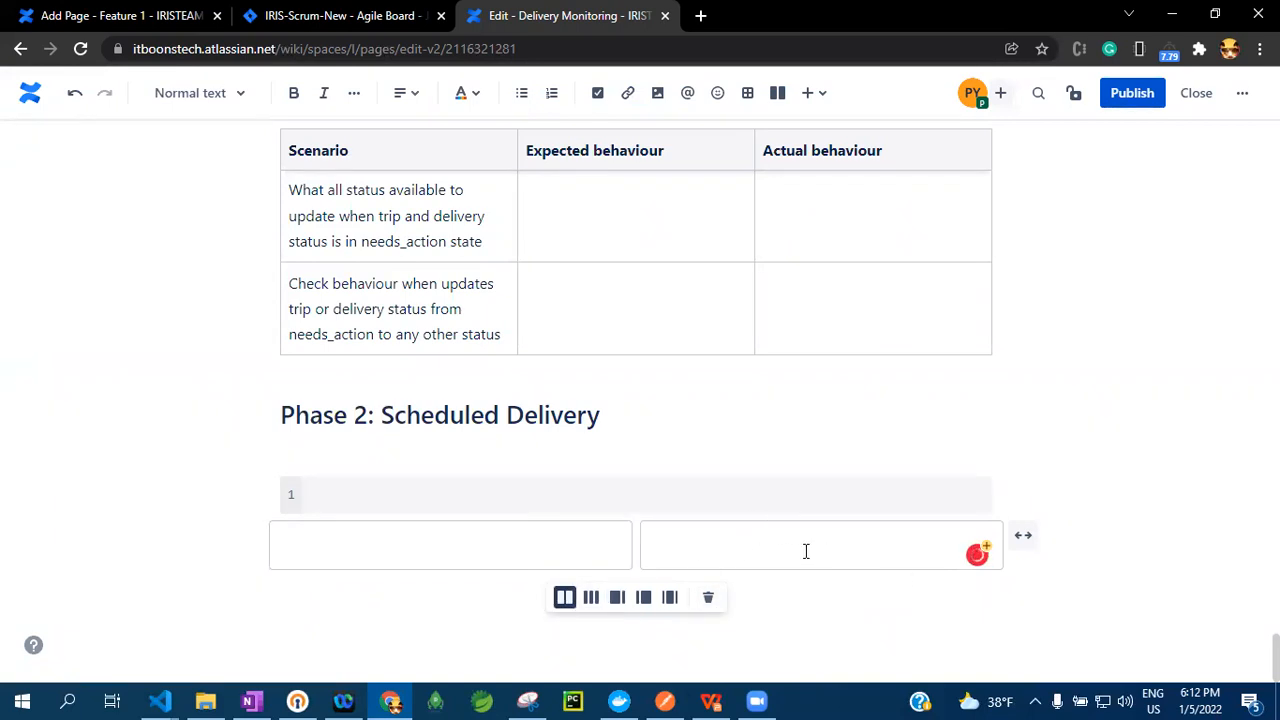
pyautogui.click(709, 600)
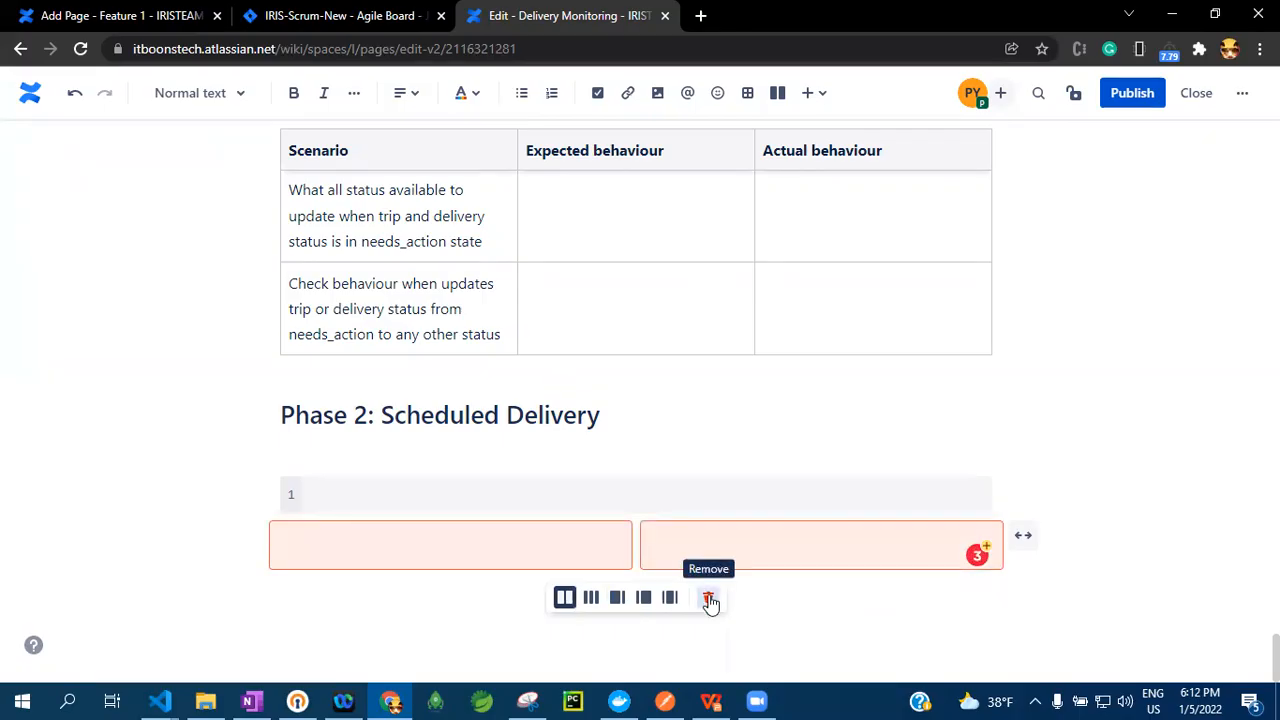
# Look back through the page's test case table, action key table and code snippets up to the Need action implementation section
pyautogui.scroll(3, 826, 482)
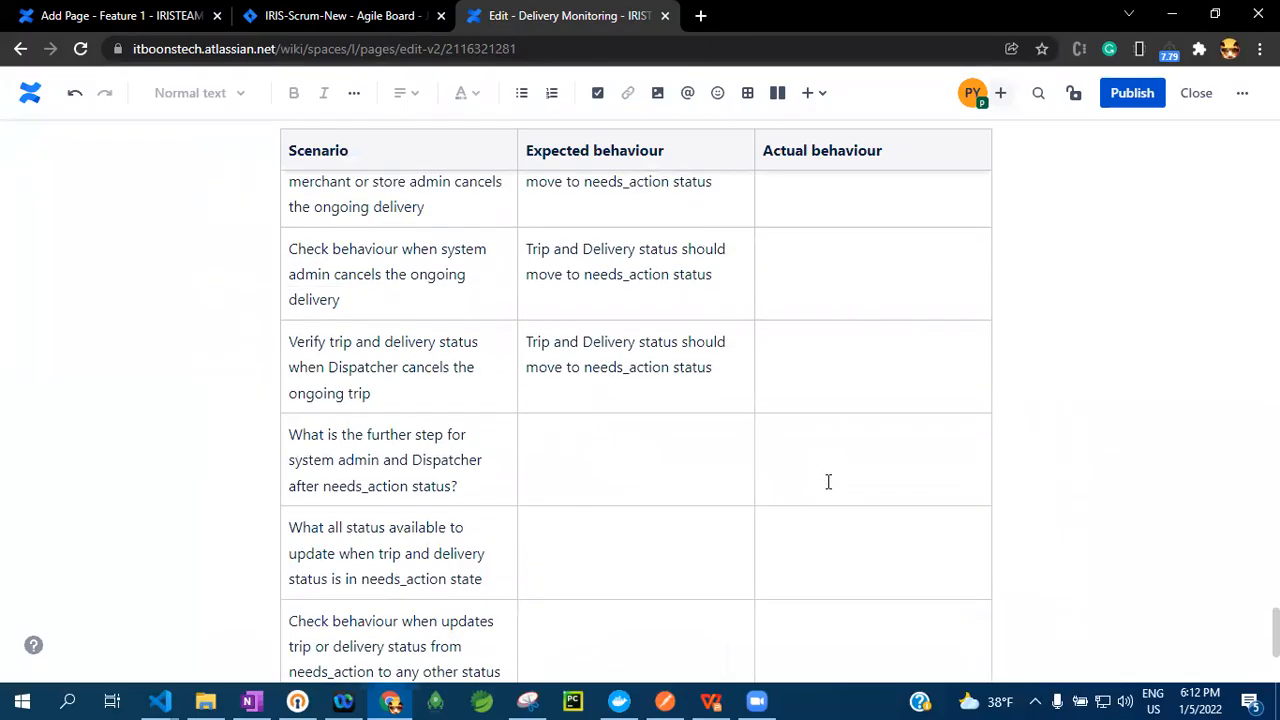
pyautogui.scroll(5, 829, 480)
pyautogui.scroll(5, 831, 480)
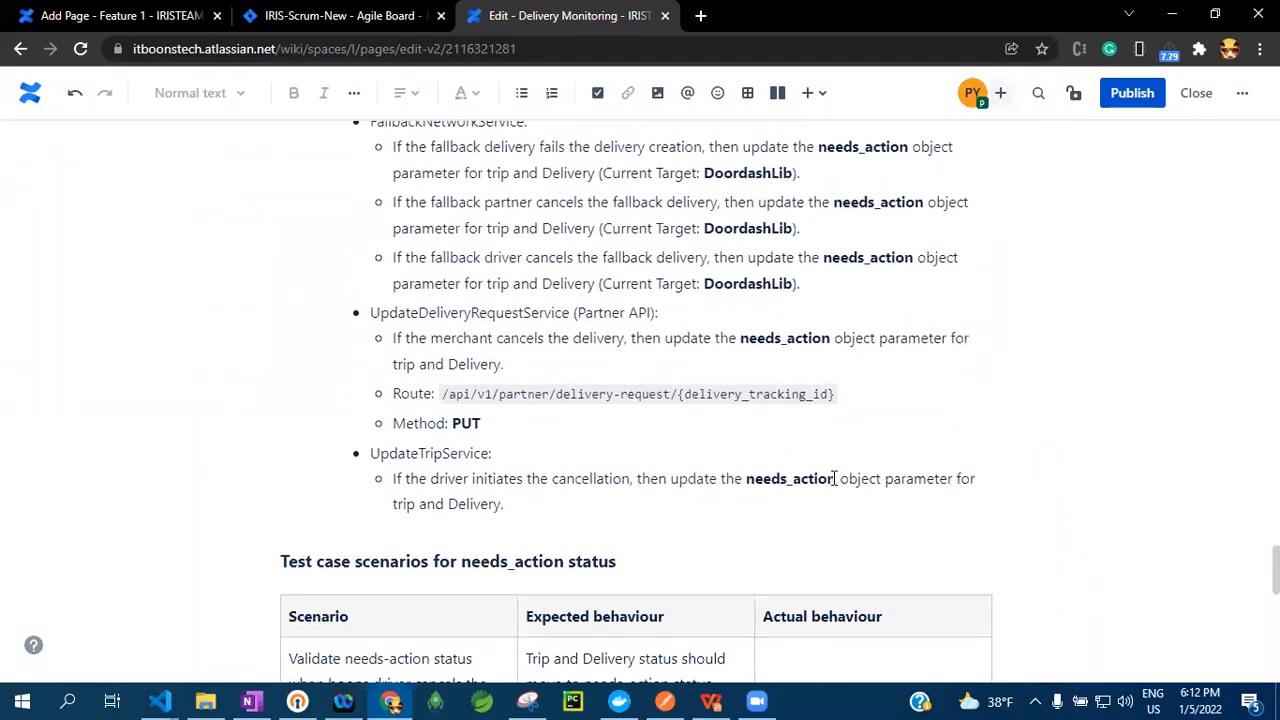
pyautogui.scroll(5, 834, 479)
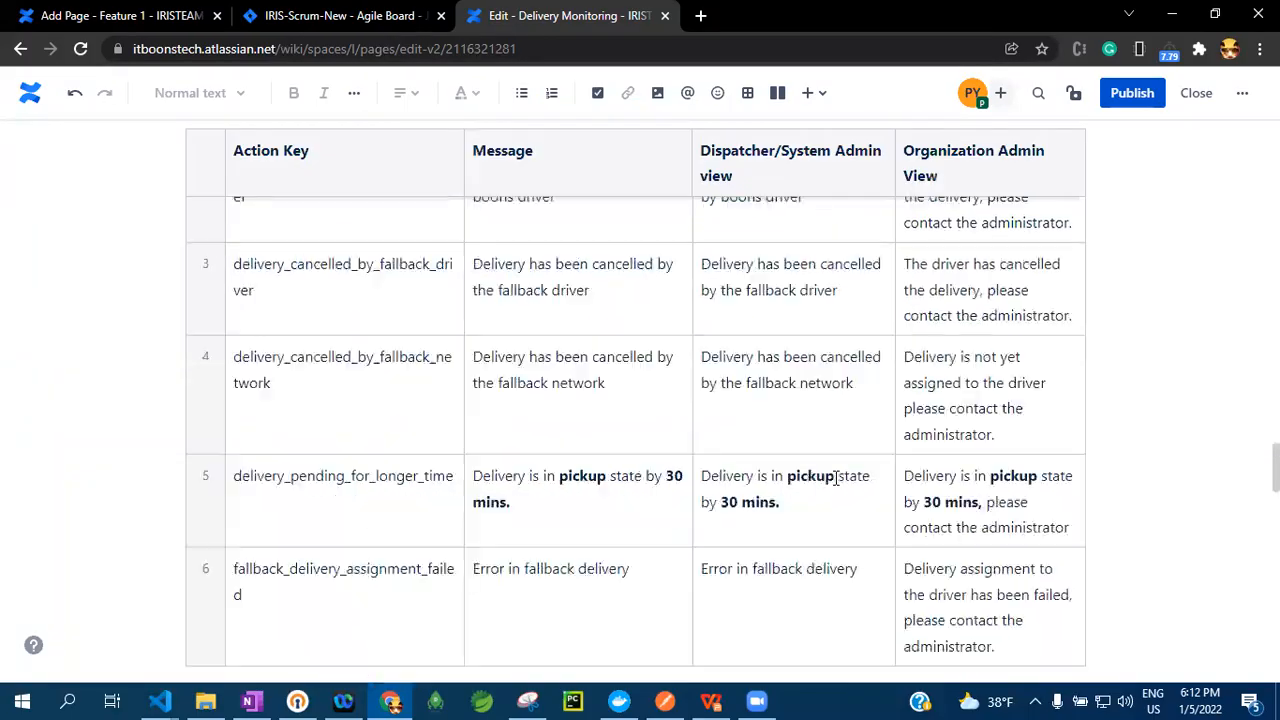
pyautogui.scroll(8, 836, 478)
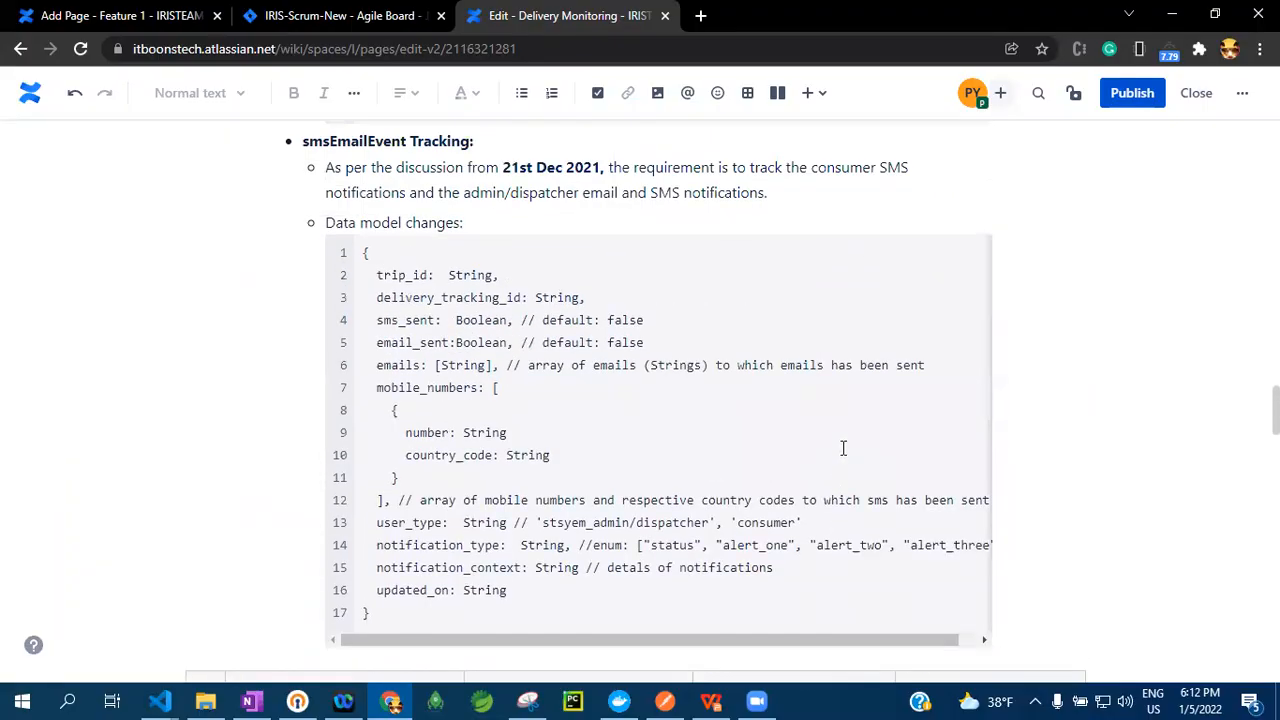
pyautogui.scroll(3, 818, 315)
pyautogui.scroll(20, 818, 315)
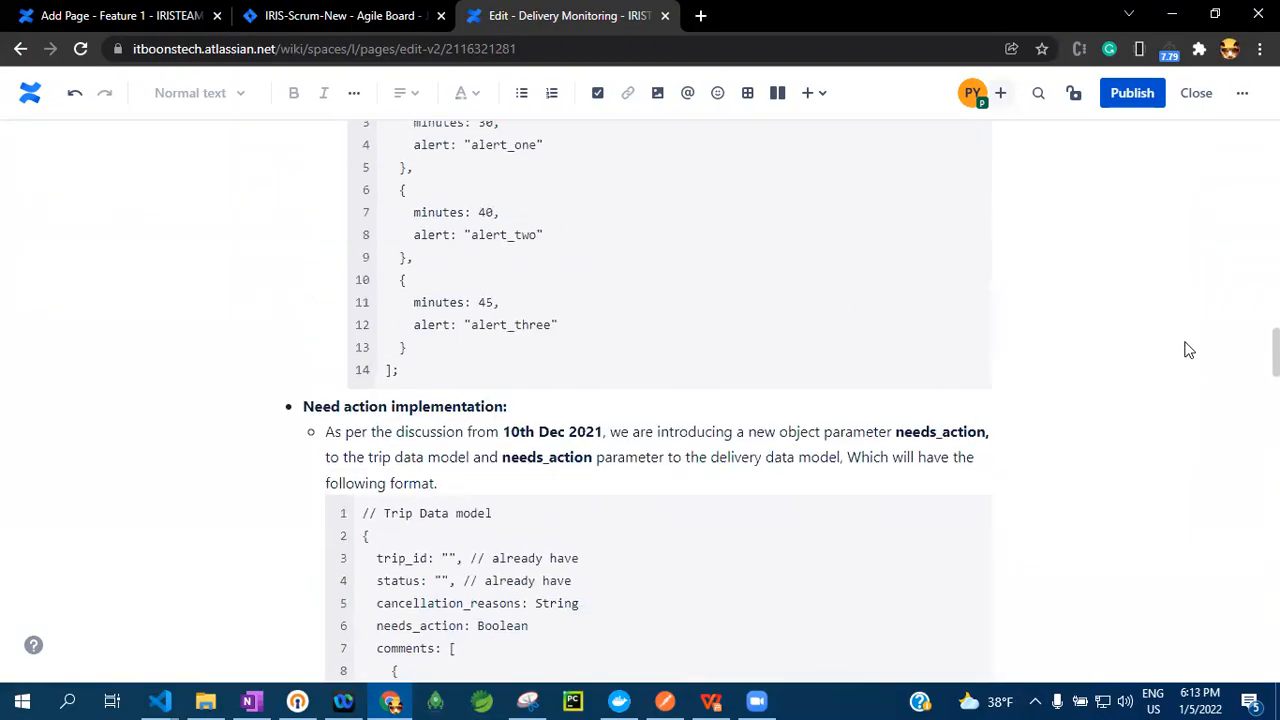
# Close the Delivery Monitoring editor without publishing and go to the table of scenarios where fallback delivery needs an action
pyautogui.moveTo(1220, 196); pyautogui.dragTo(1219, 192)
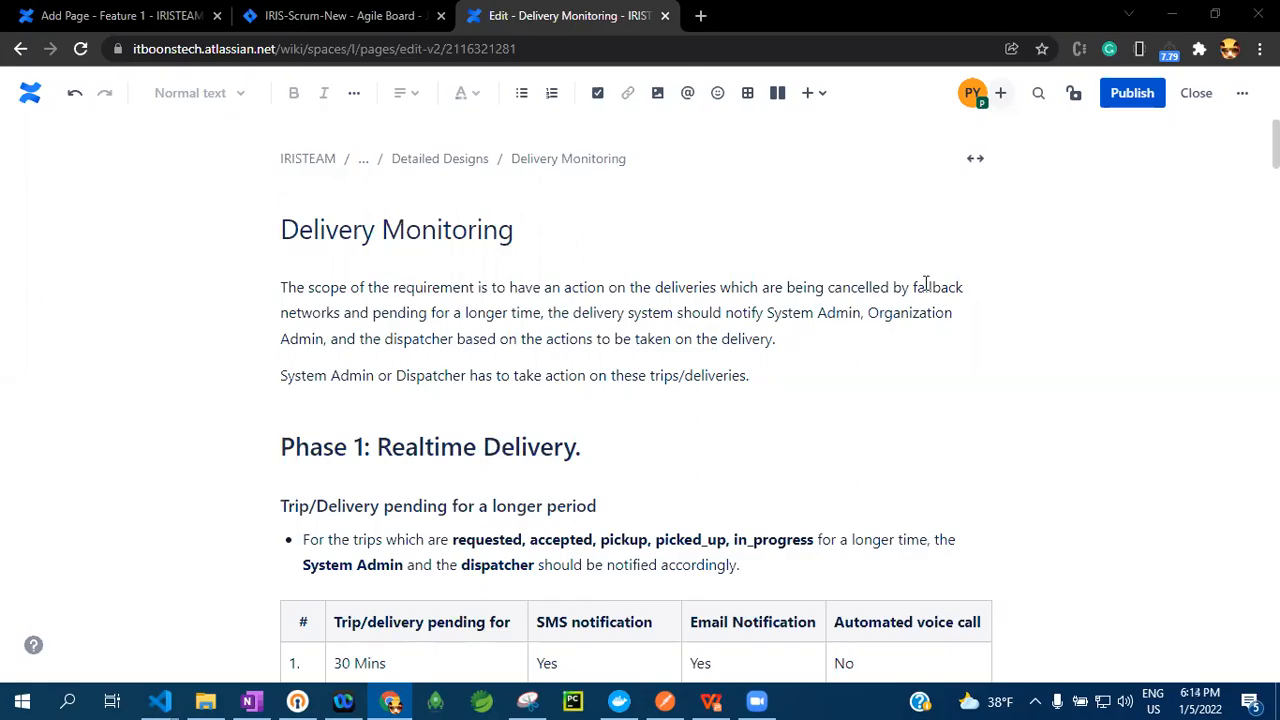
pyautogui.click(1192, 94)
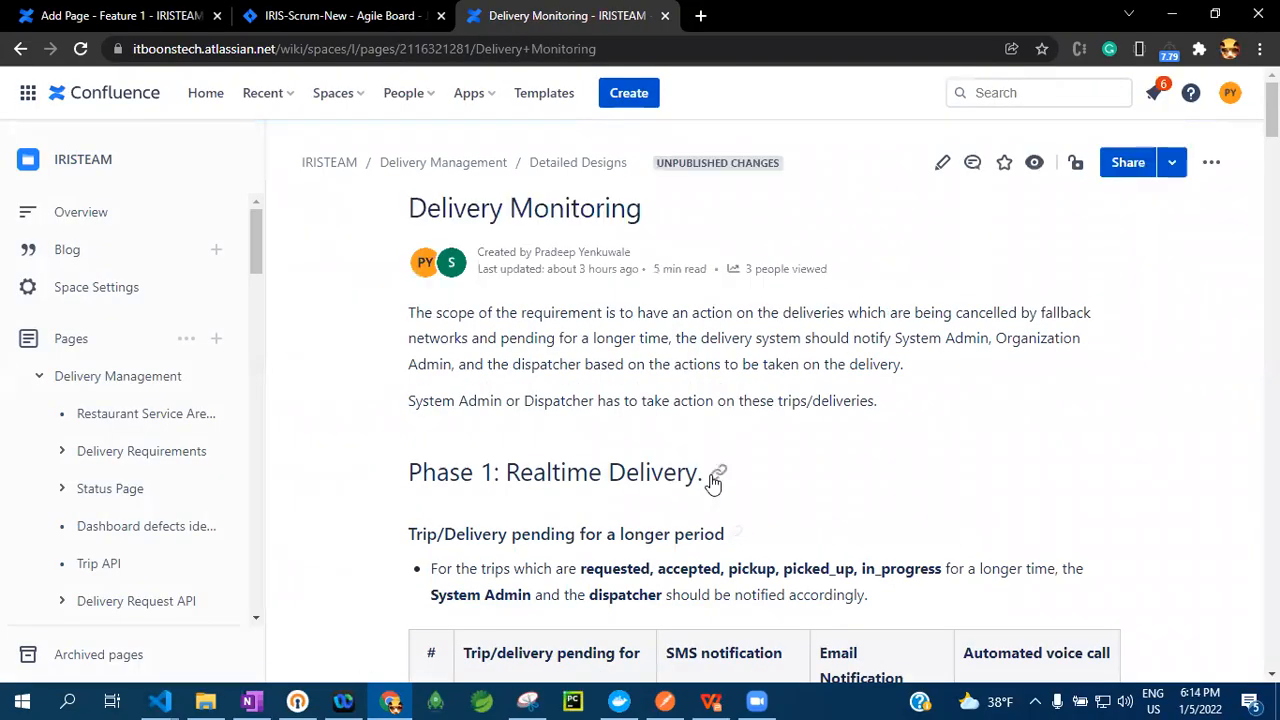
pyautogui.scroll(-3, 714, 484)
pyautogui.scroll(-3, 714, 484)
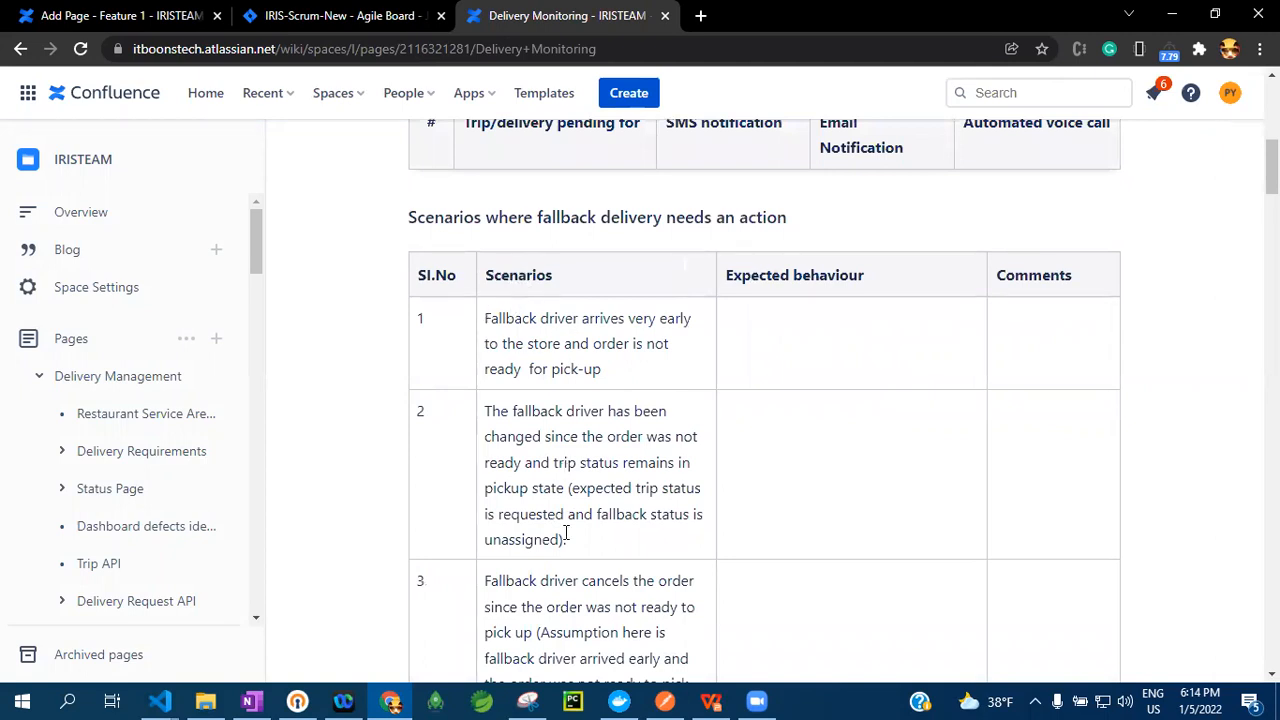
pyautogui.scroll(-2, 570, 527)
pyautogui.scroll(-4, 570, 527)
pyautogui.scroll(3, 574, 515)
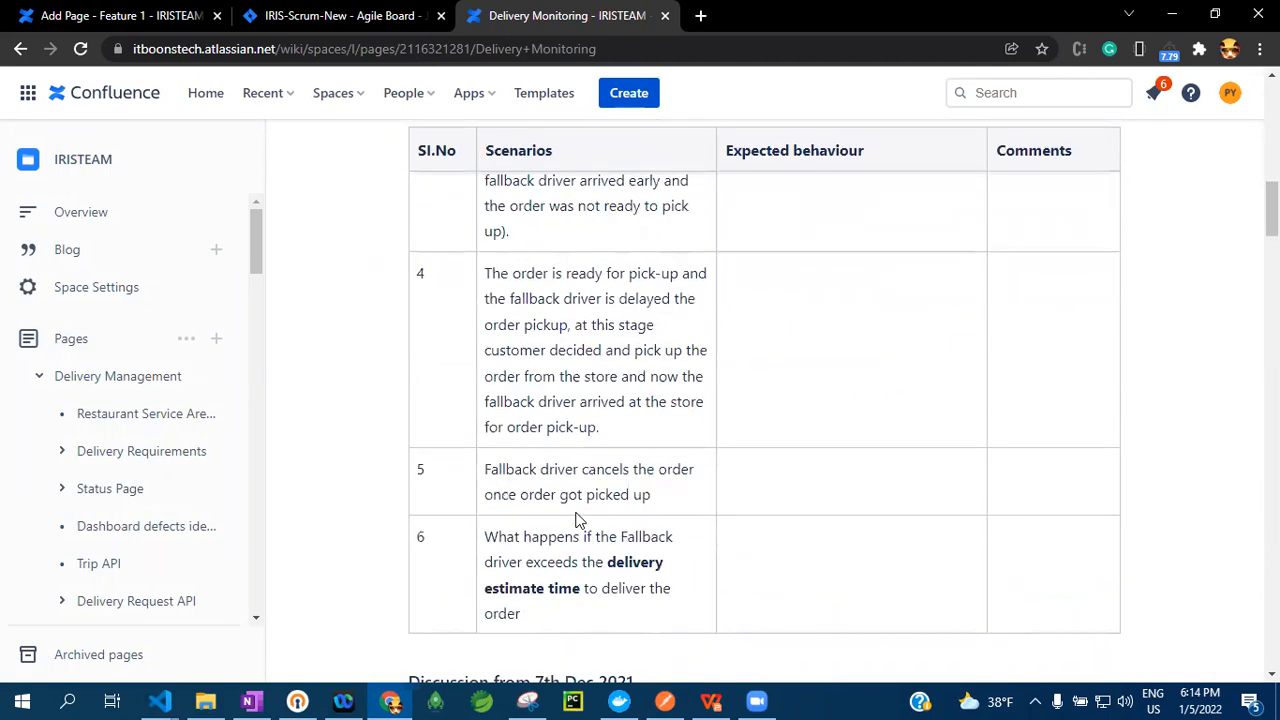
pyautogui.scroll(4, 576, 515)
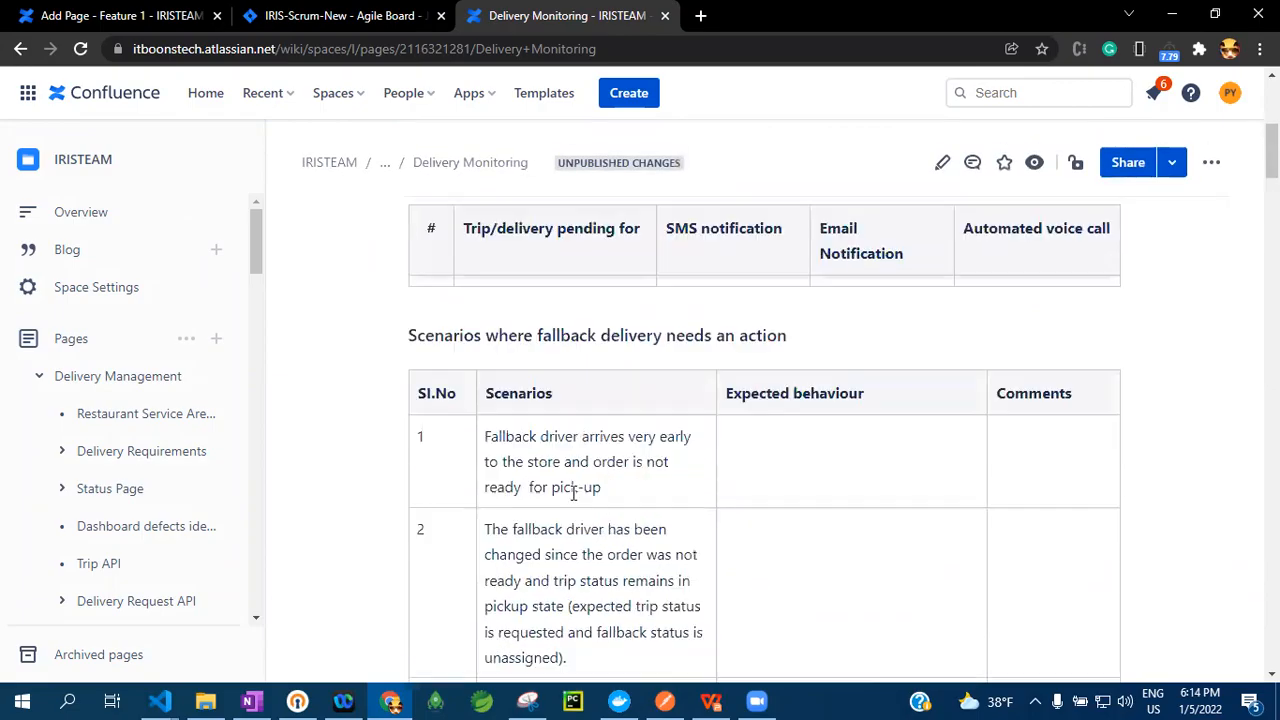
# Create a Story in the iristeam project from the first scenario's text, using that text as the summary and leaving the description empty
pyautogui.moveTo(601, 490); pyautogui.dragTo(504, 441)
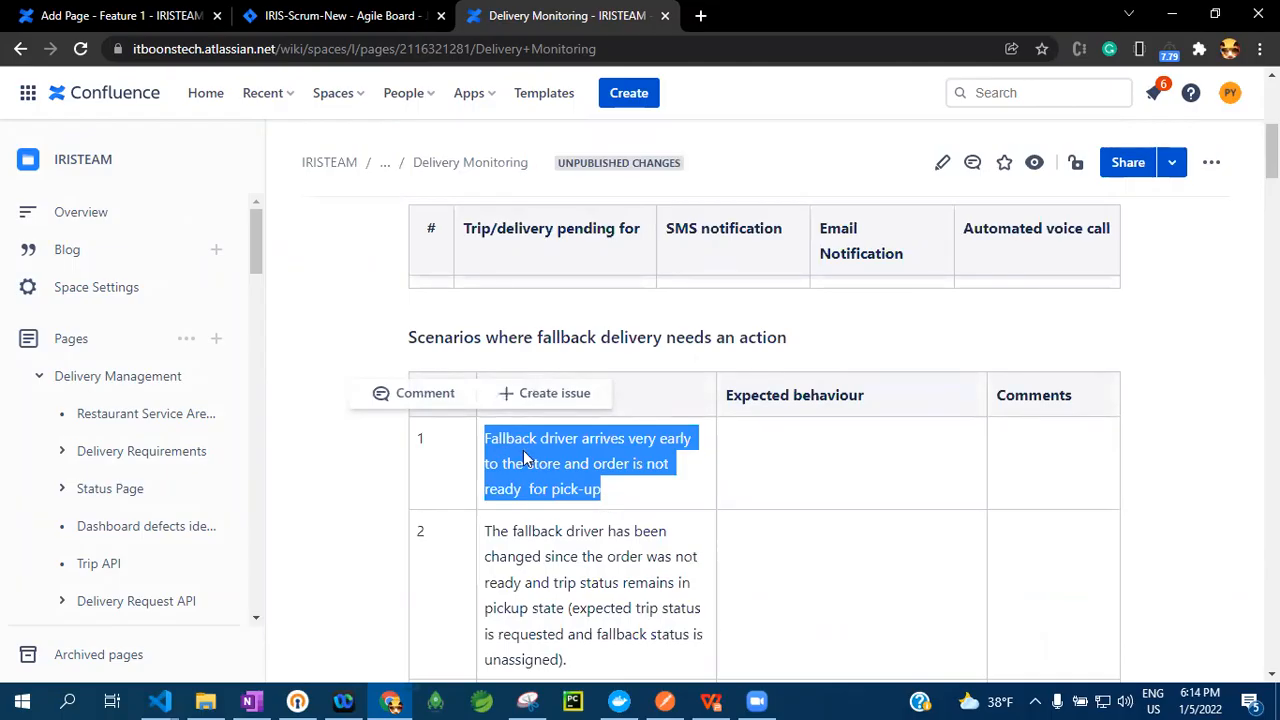
pyautogui.click(549, 398)
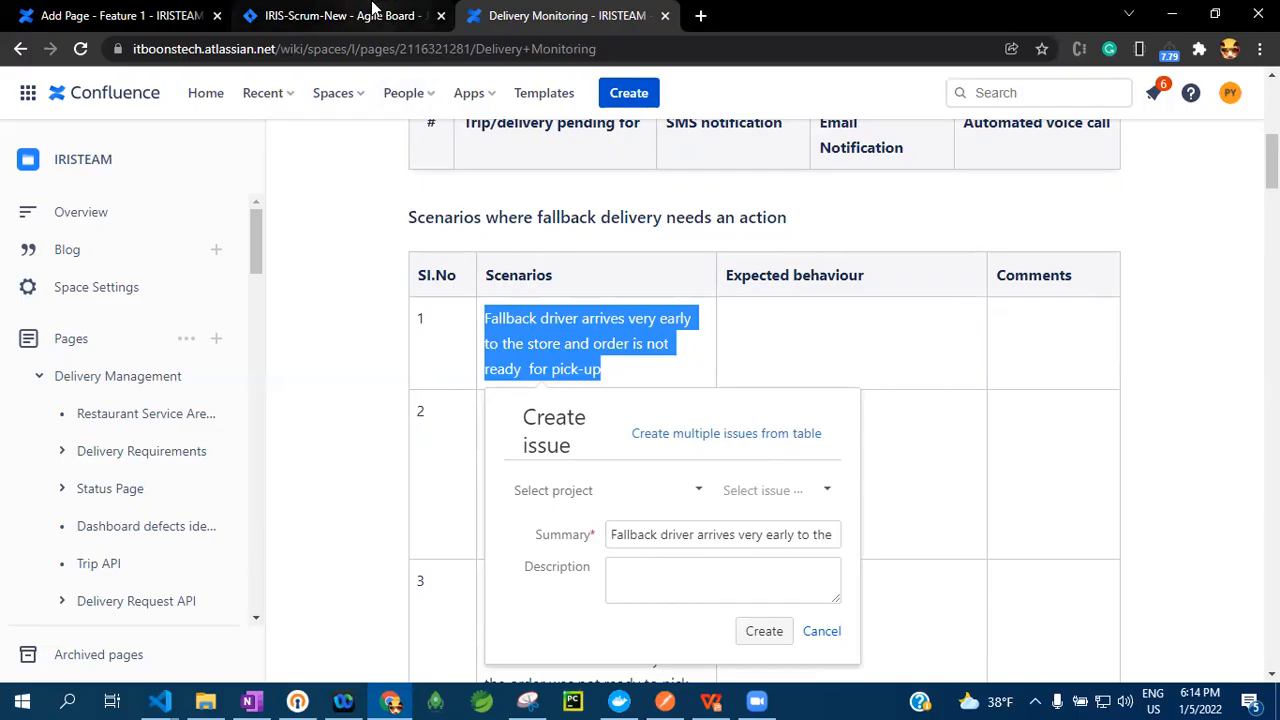
pyautogui.click(667, 580)
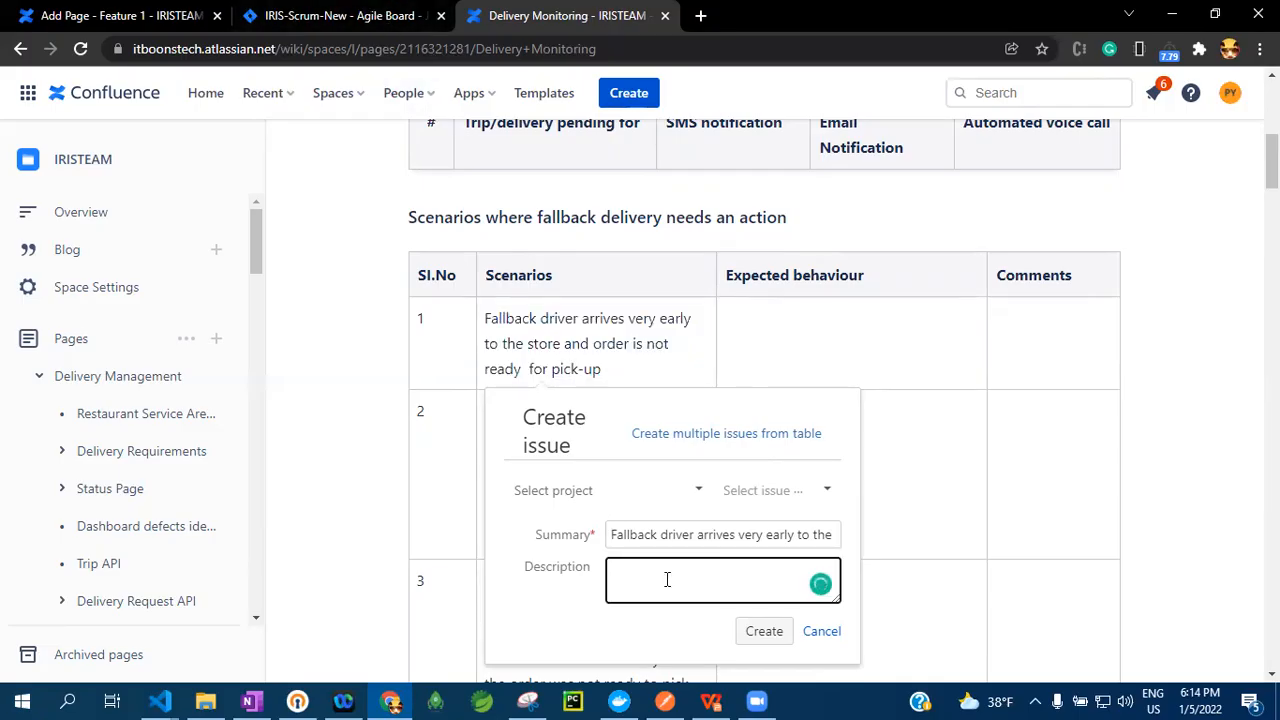
pyautogui.click(630, 489)
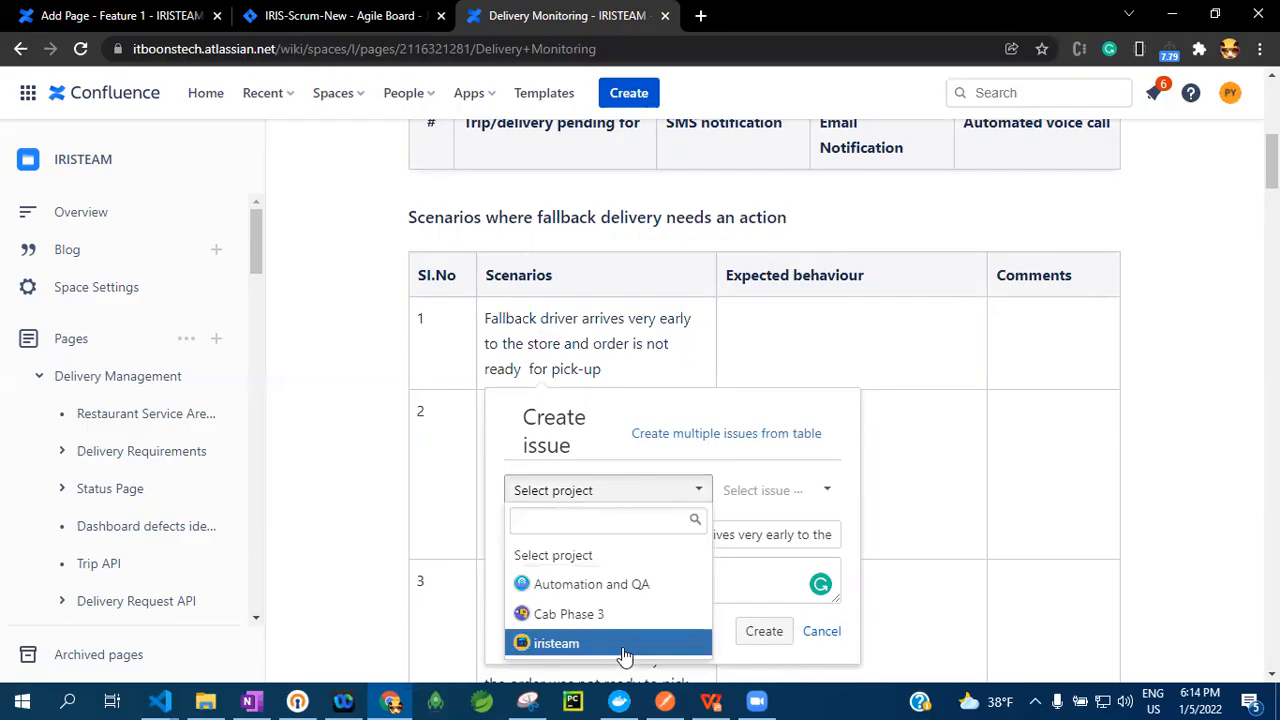
pyautogui.click(580, 648)
pyautogui.click(700, 590)
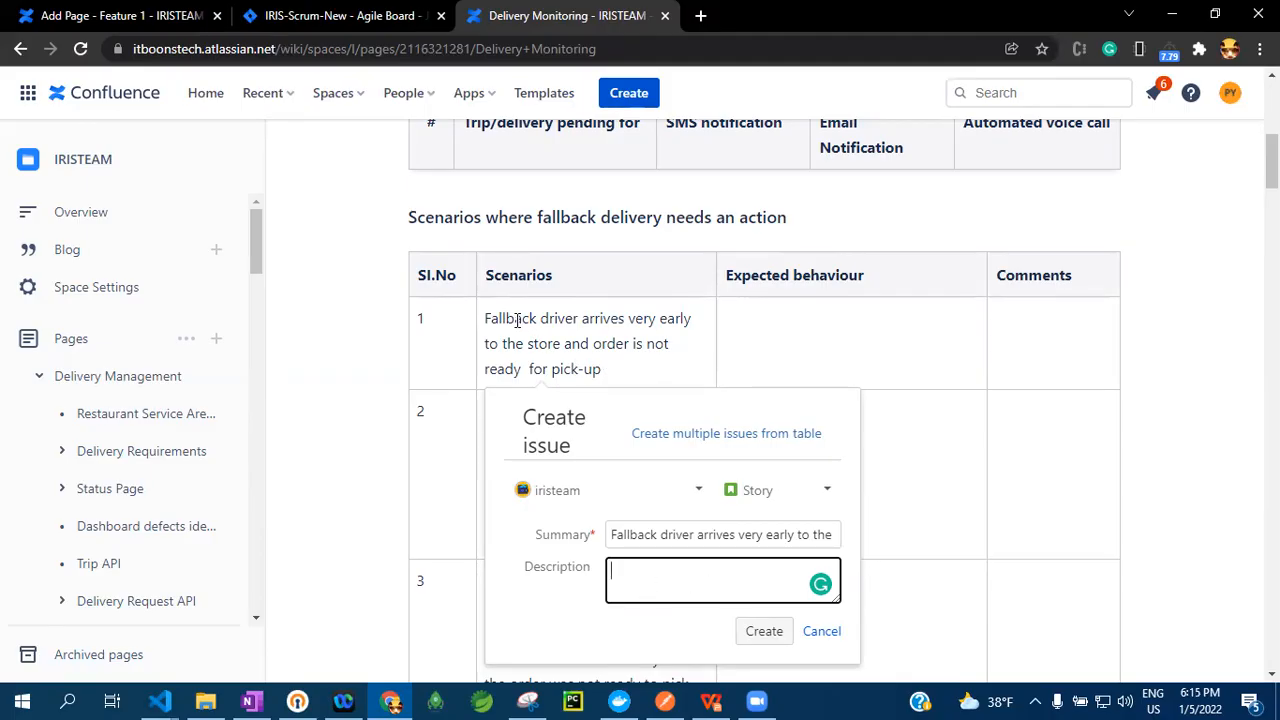
pyautogui.click(766, 632)
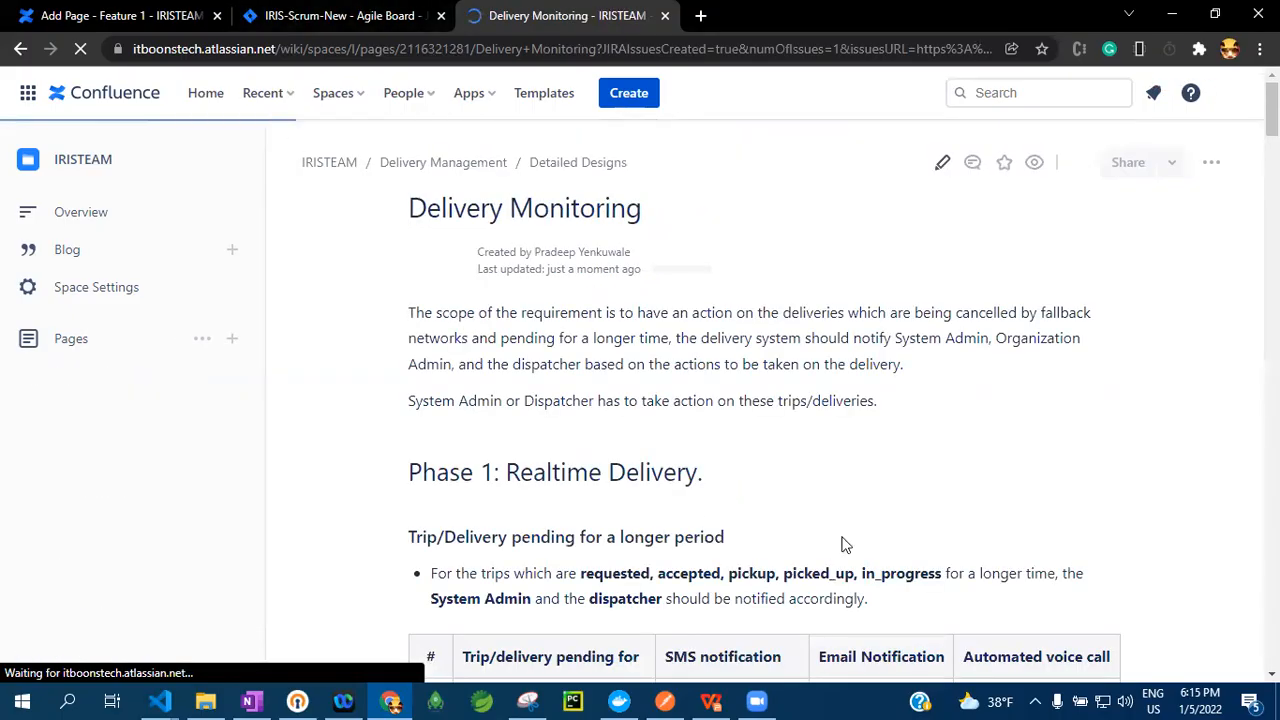
# Switch to Jira, reload the IRIS-Scrum-New backlog and find the story created from the first fallback scenario
pyautogui.click(378, 14)
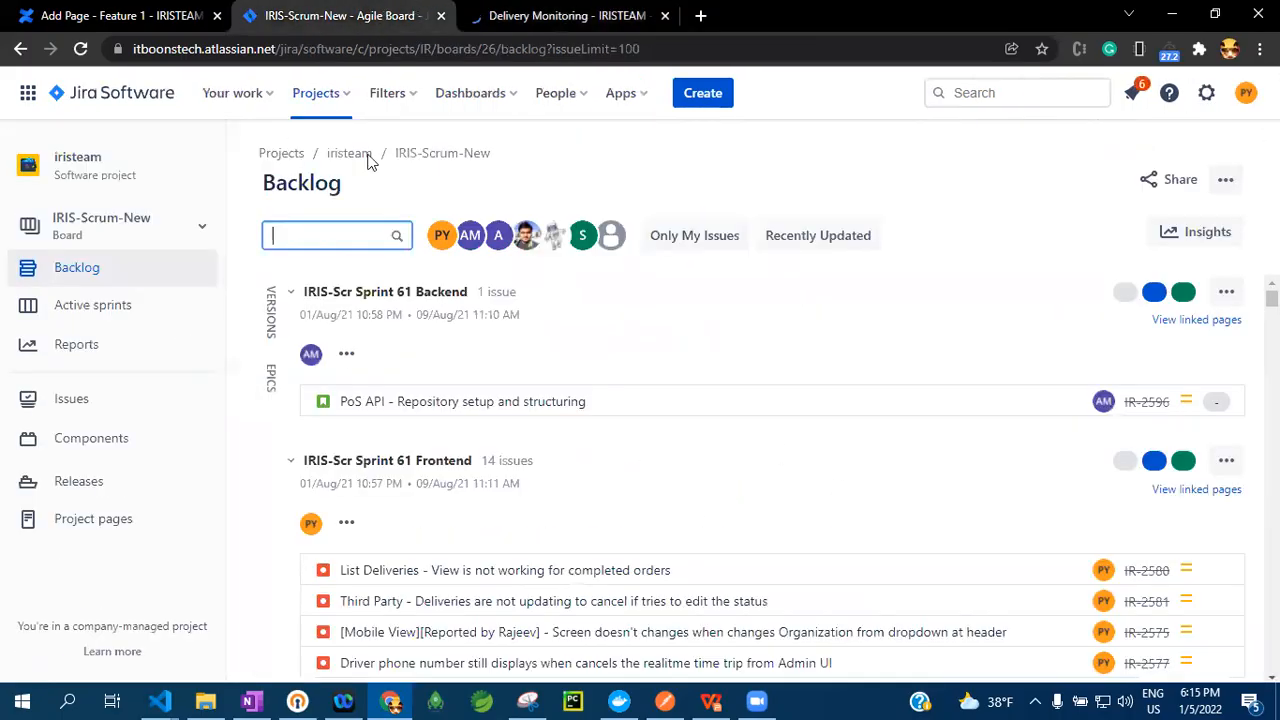
pyautogui.click(81, 51)
pyautogui.click(541, 10)
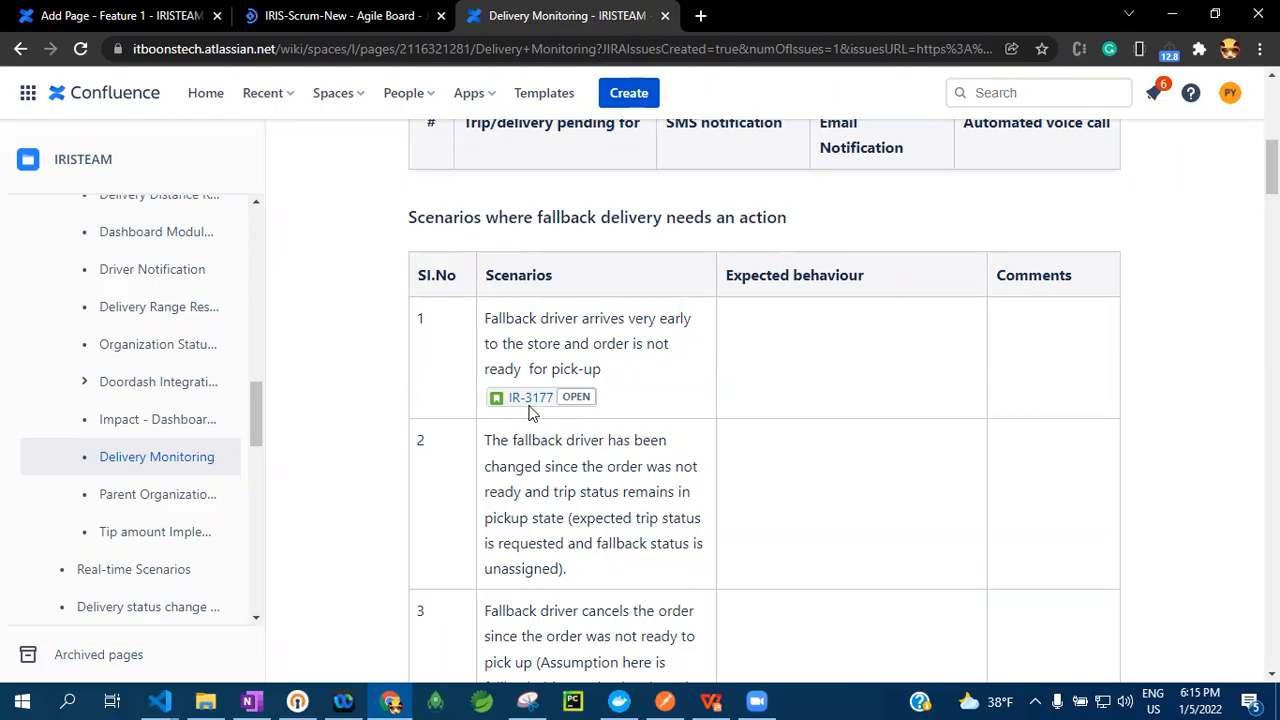
pyautogui.moveTo(578, 320); pyautogui.dragTo(484, 320)
pyautogui.click(366, 14)
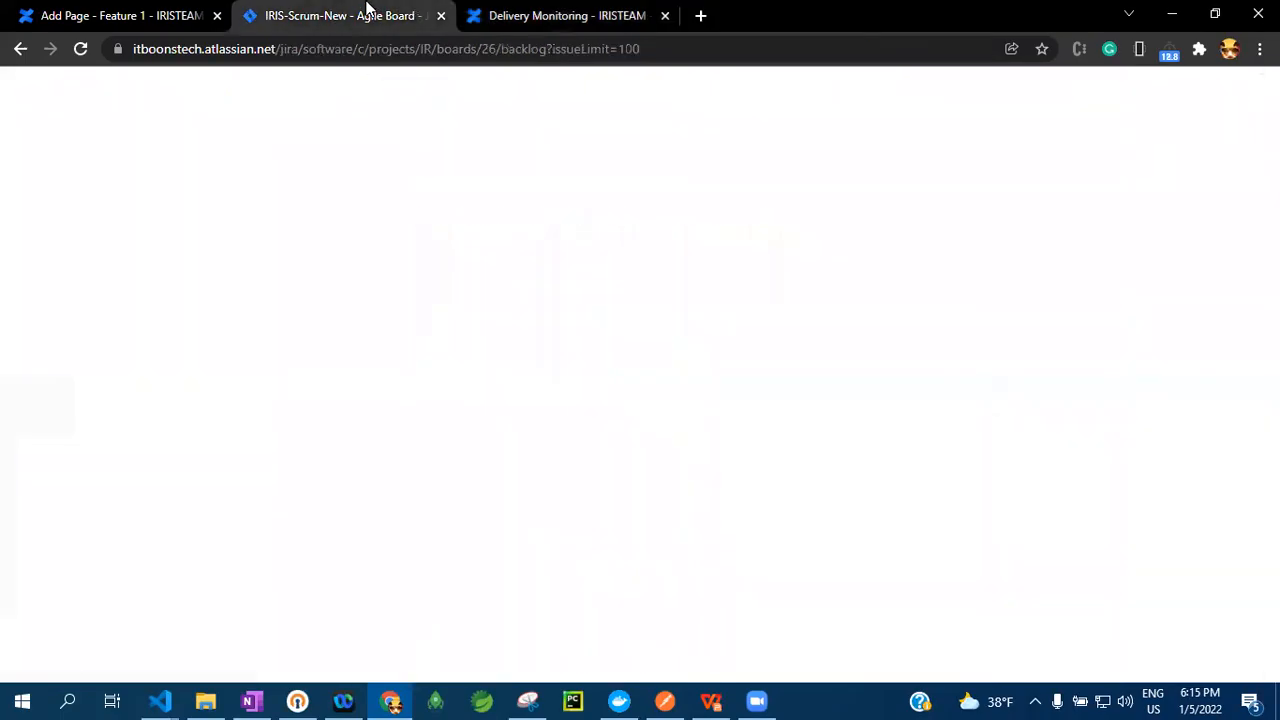
pyautogui.scroll(-15, 614, 583)
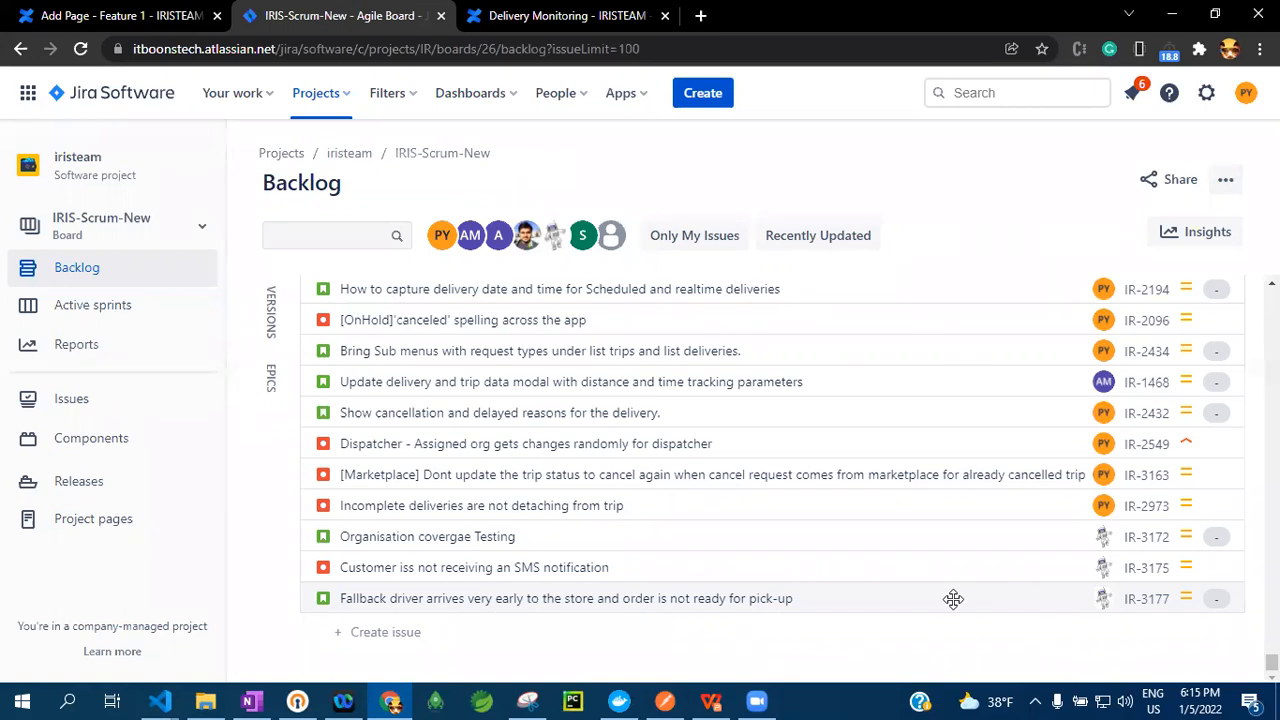
# Return to the Delivery Monitoring page in Confluence and compare the issue link in the first scenario with the Jira backlog
pyautogui.click(500, 14)
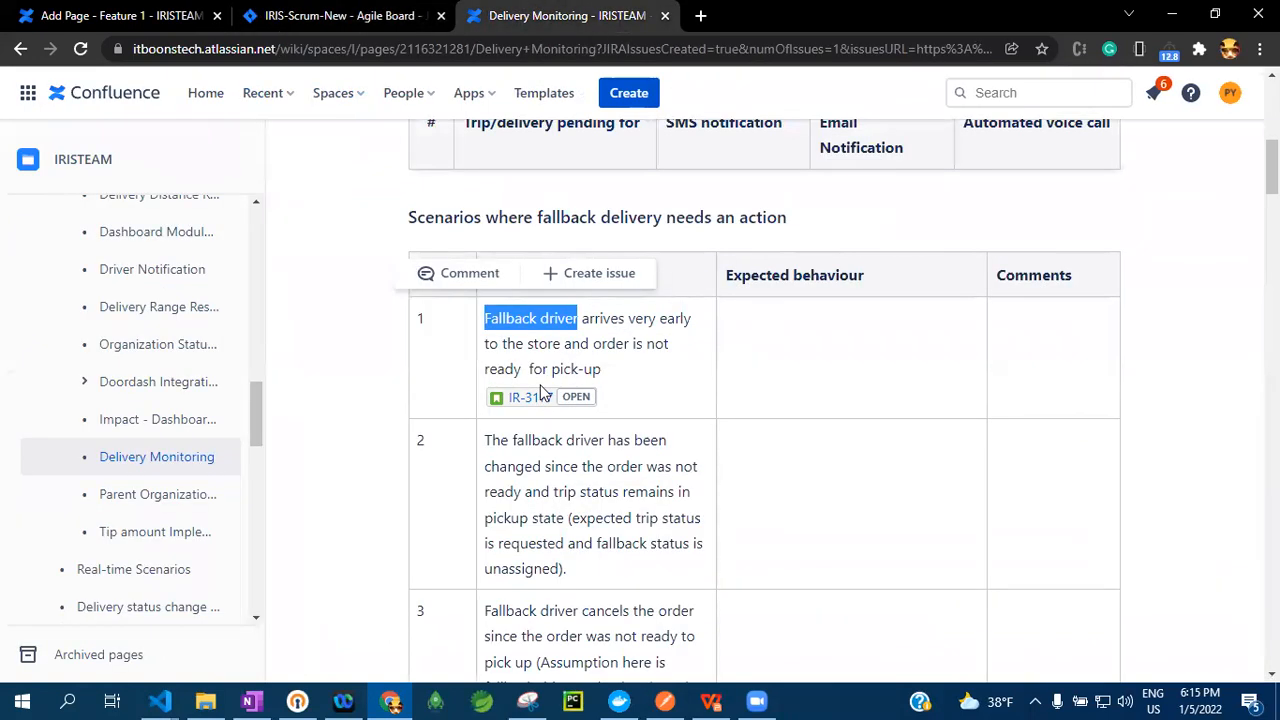
pyautogui.click(640, 385)
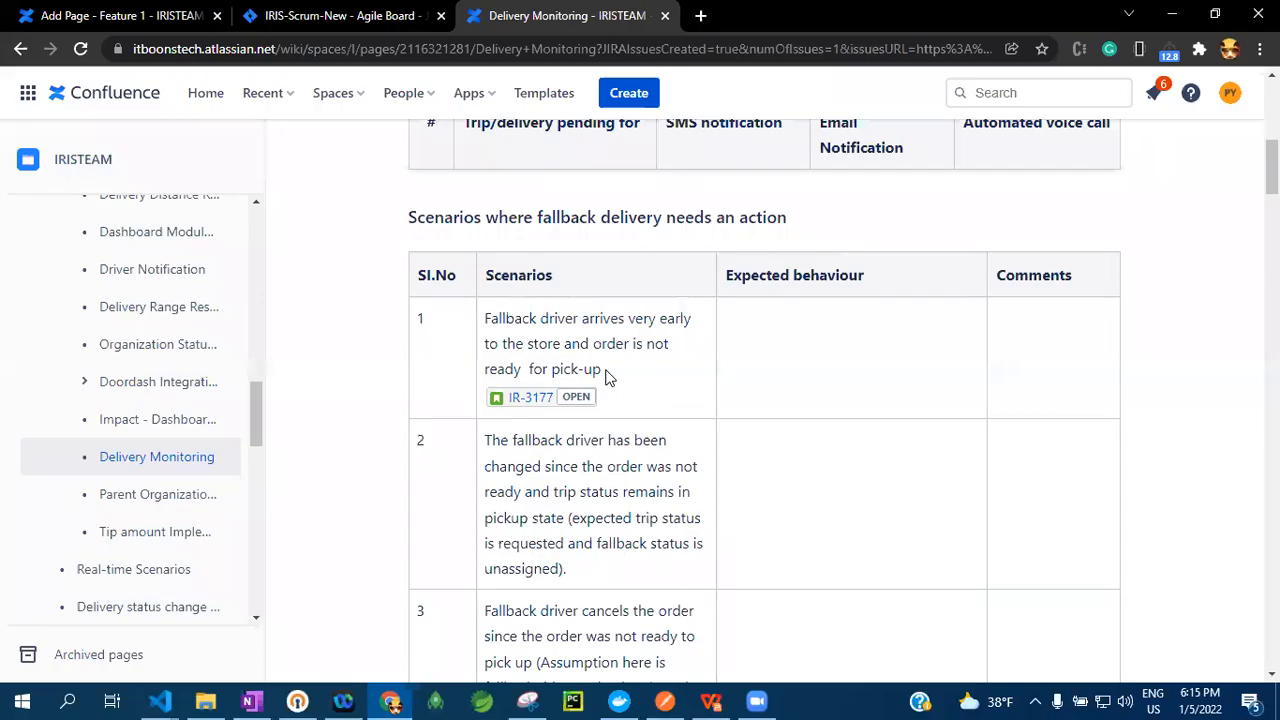
pyautogui.scroll(-5, 615, 392)
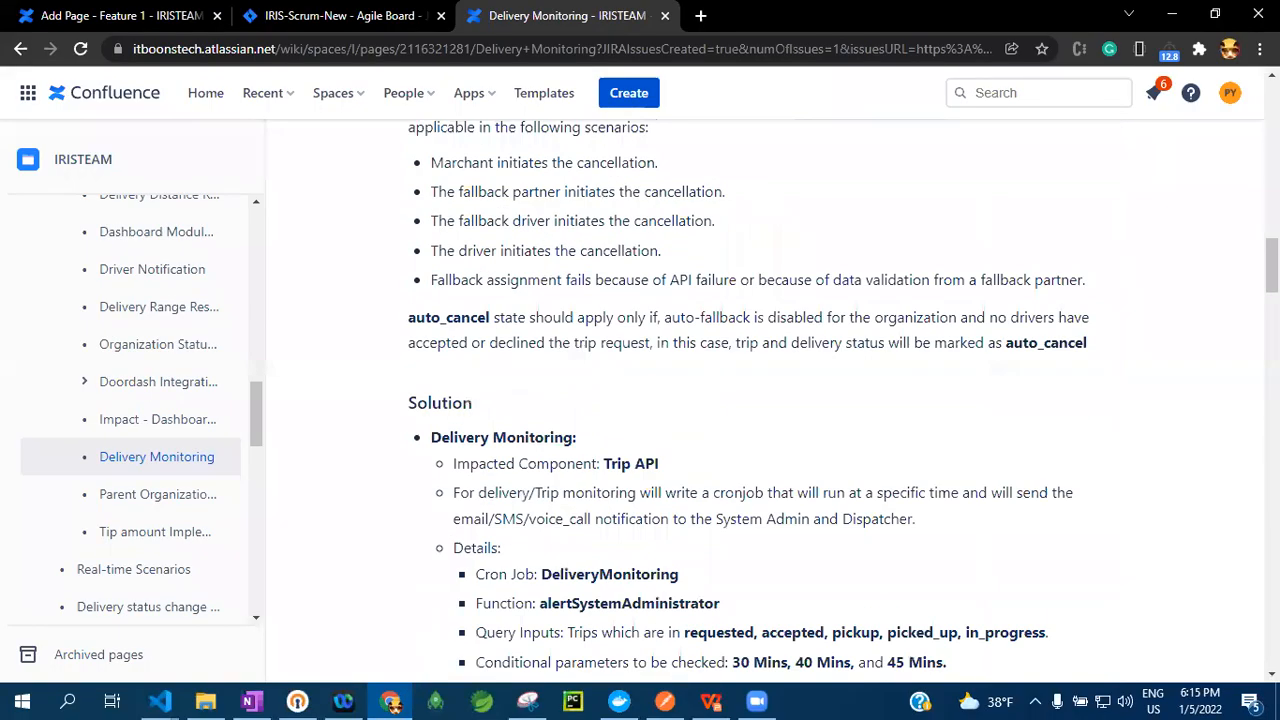
pyautogui.scroll(5, 687, 480)
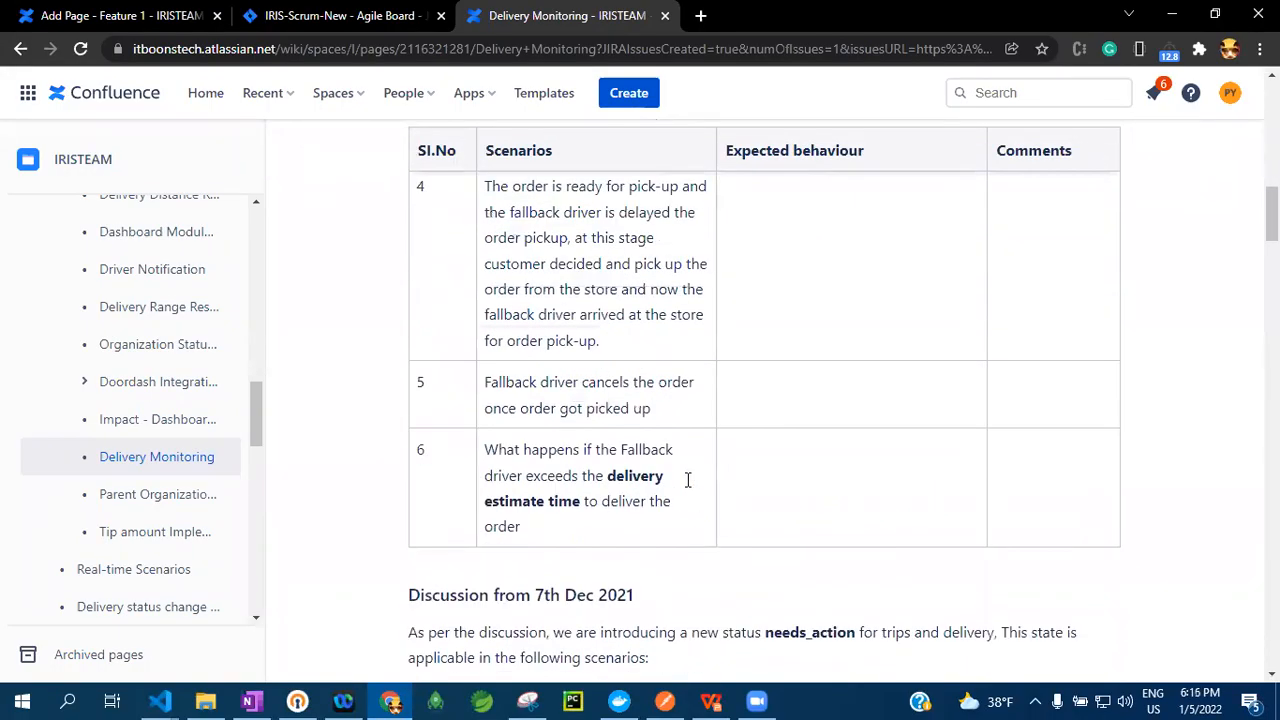
pyautogui.scroll(6, 687, 480)
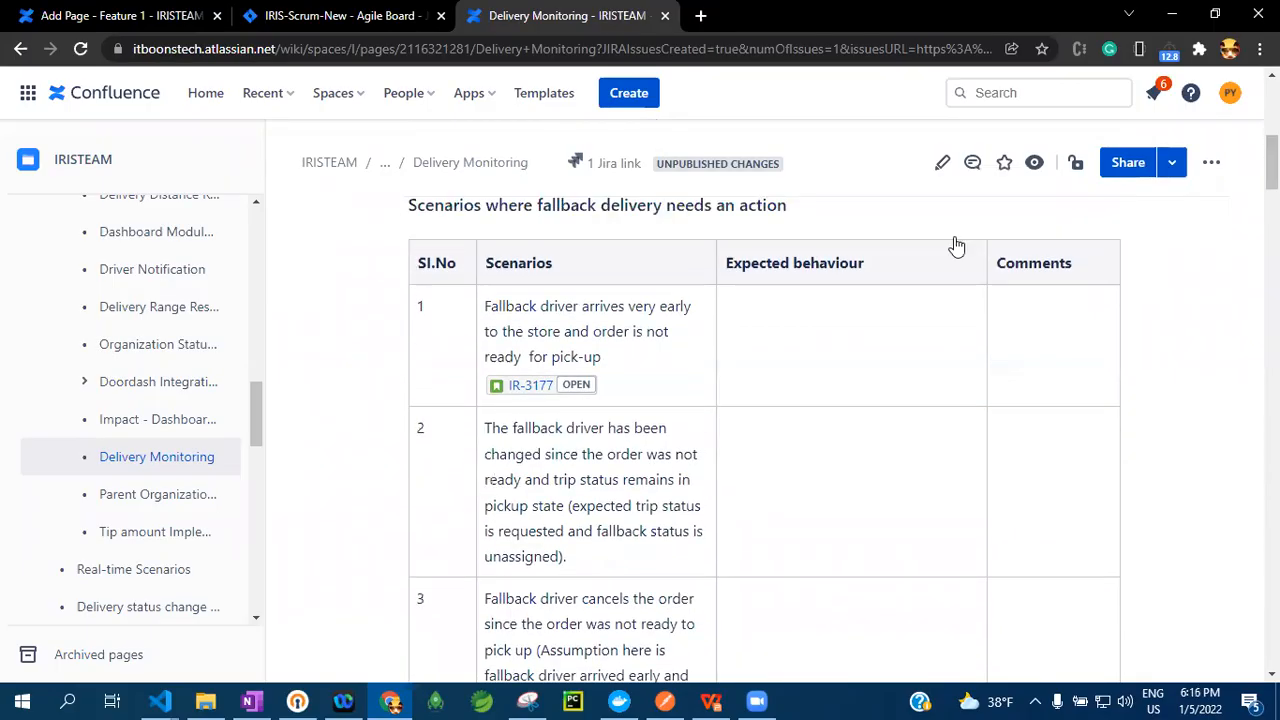
pyautogui.click(428, 14)
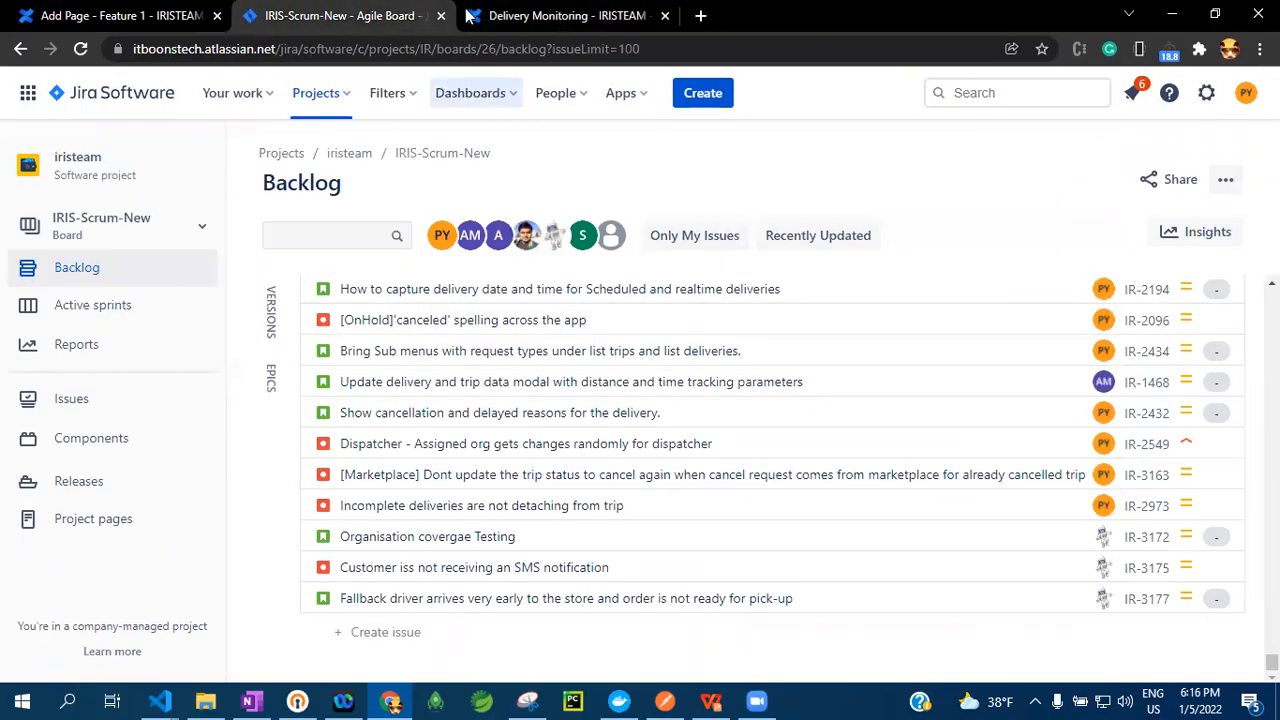
pyautogui.click(522, 12)
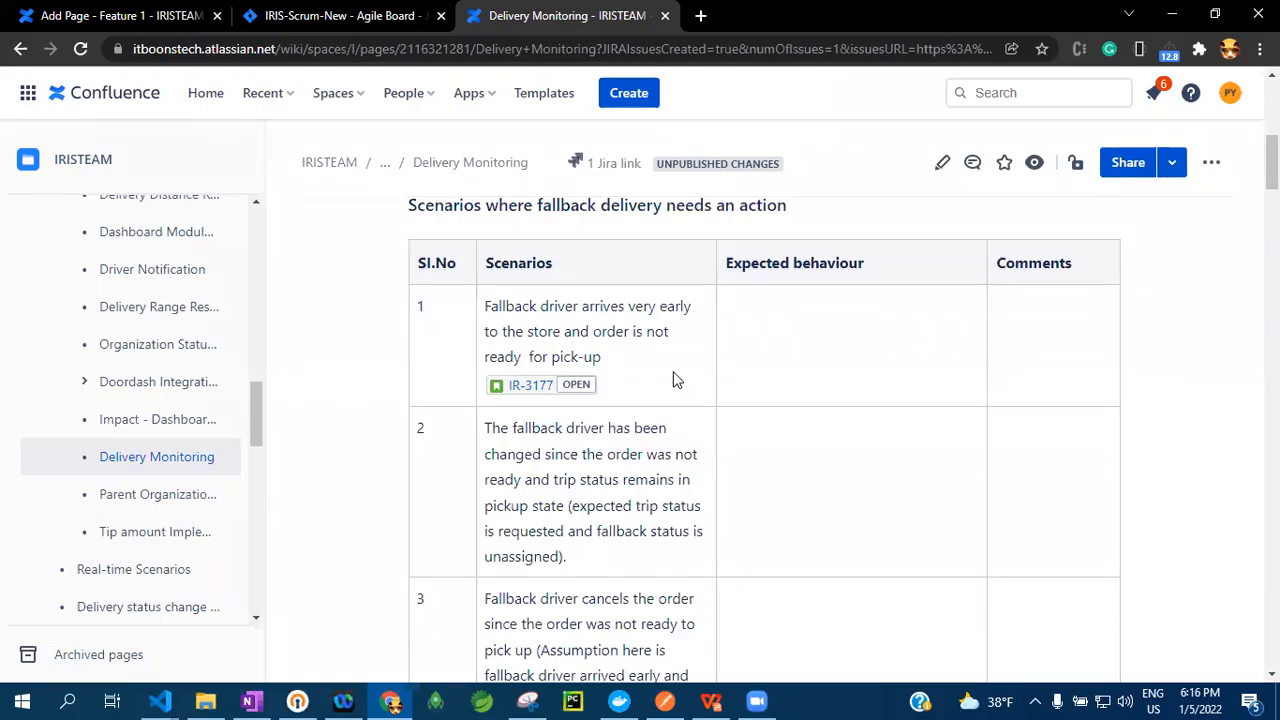
# Highlight the first scenario's text above its issue link and clear the selection
pyautogui.moveTo(603, 360); pyautogui.dragTo(492, 298)
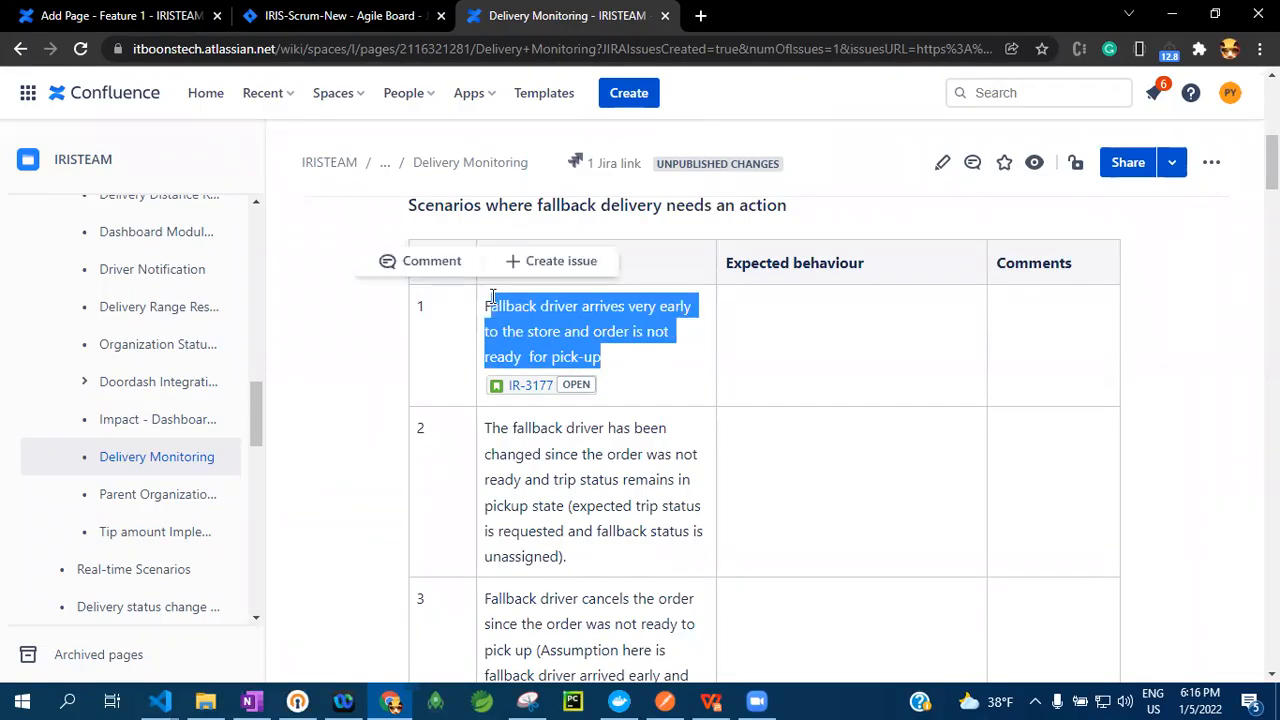
pyautogui.click(483, 282)
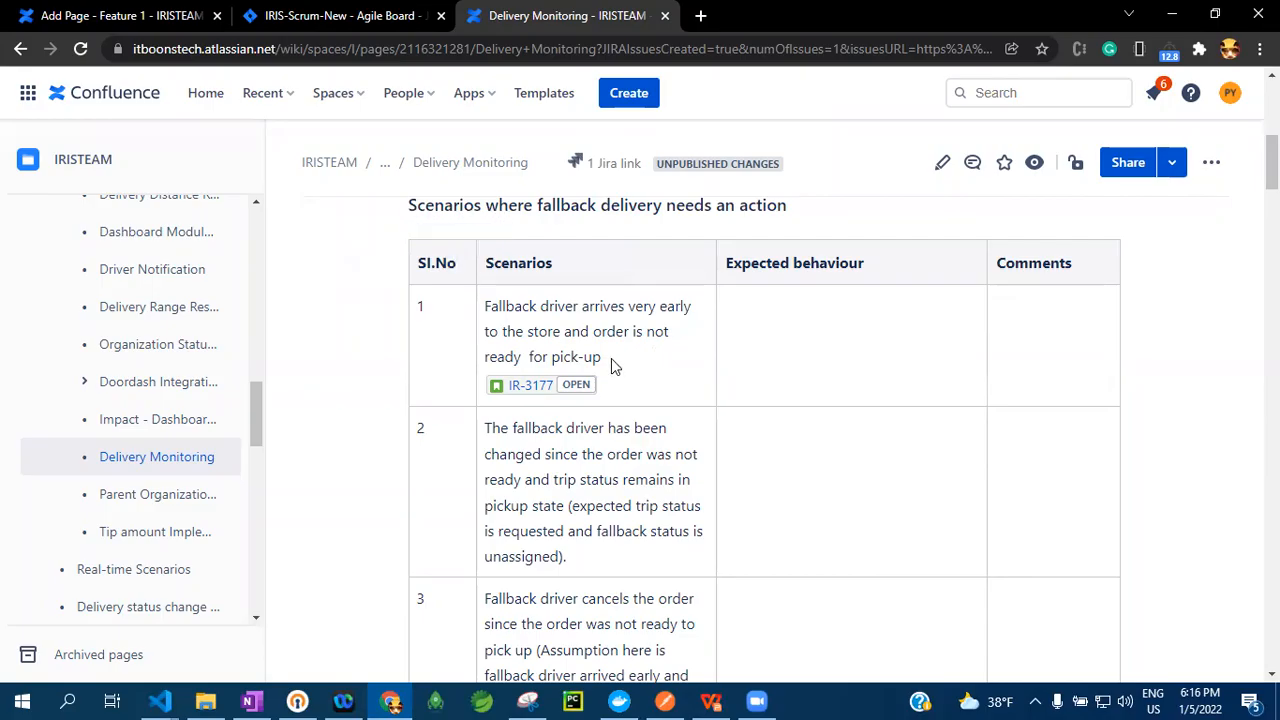
pyautogui.moveTo(611, 358); pyautogui.dragTo(480, 283)
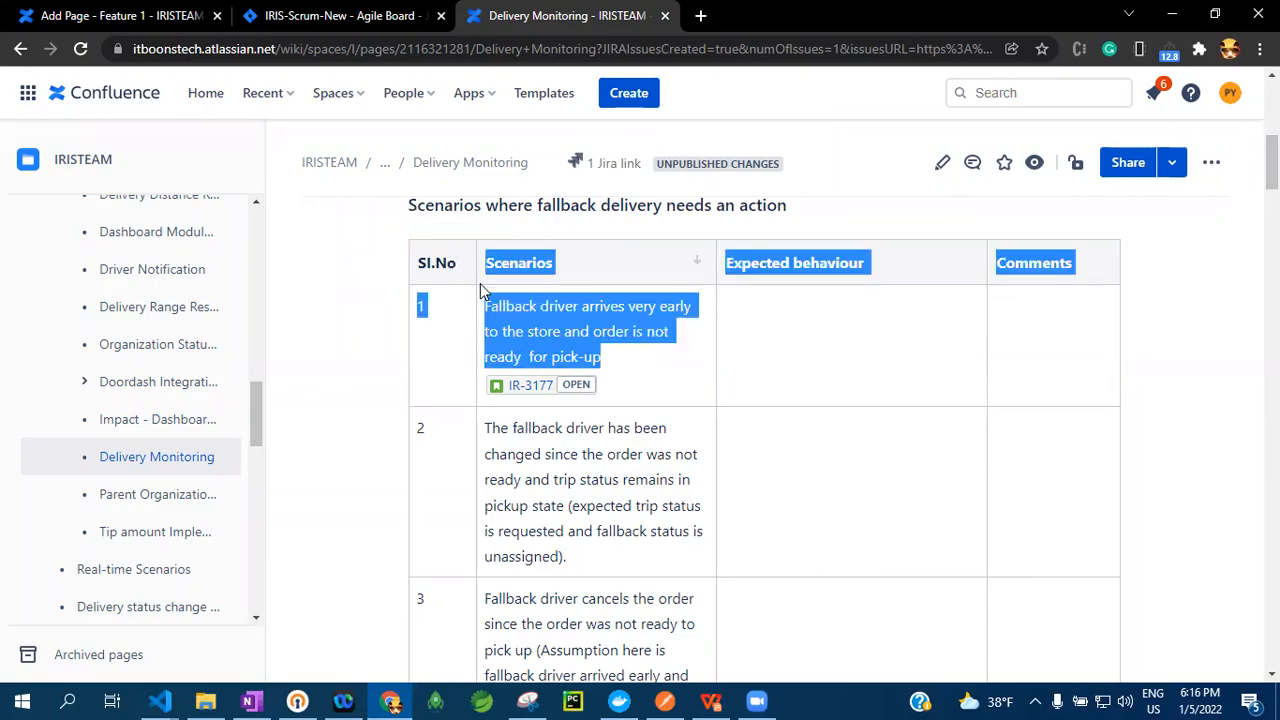
pyautogui.click(588, 355)
pyautogui.moveTo(603, 358); pyautogui.dragTo(467, 315)
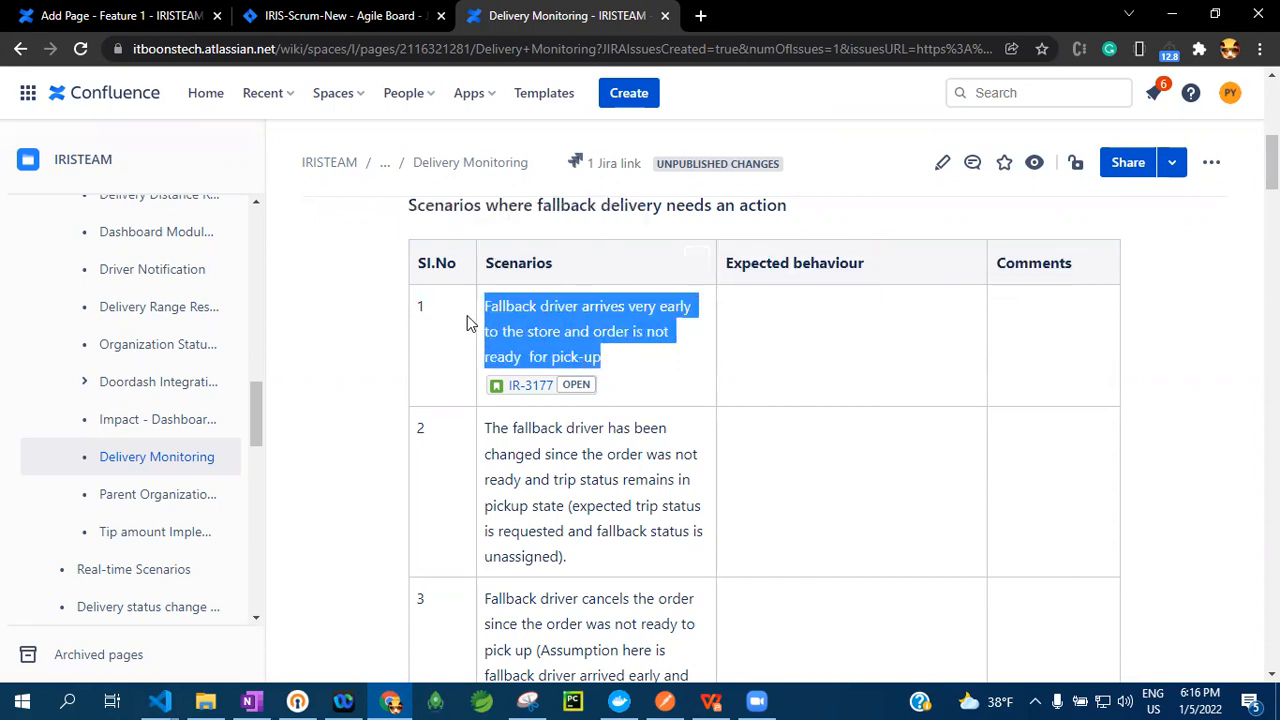
pyautogui.click(372, 262)
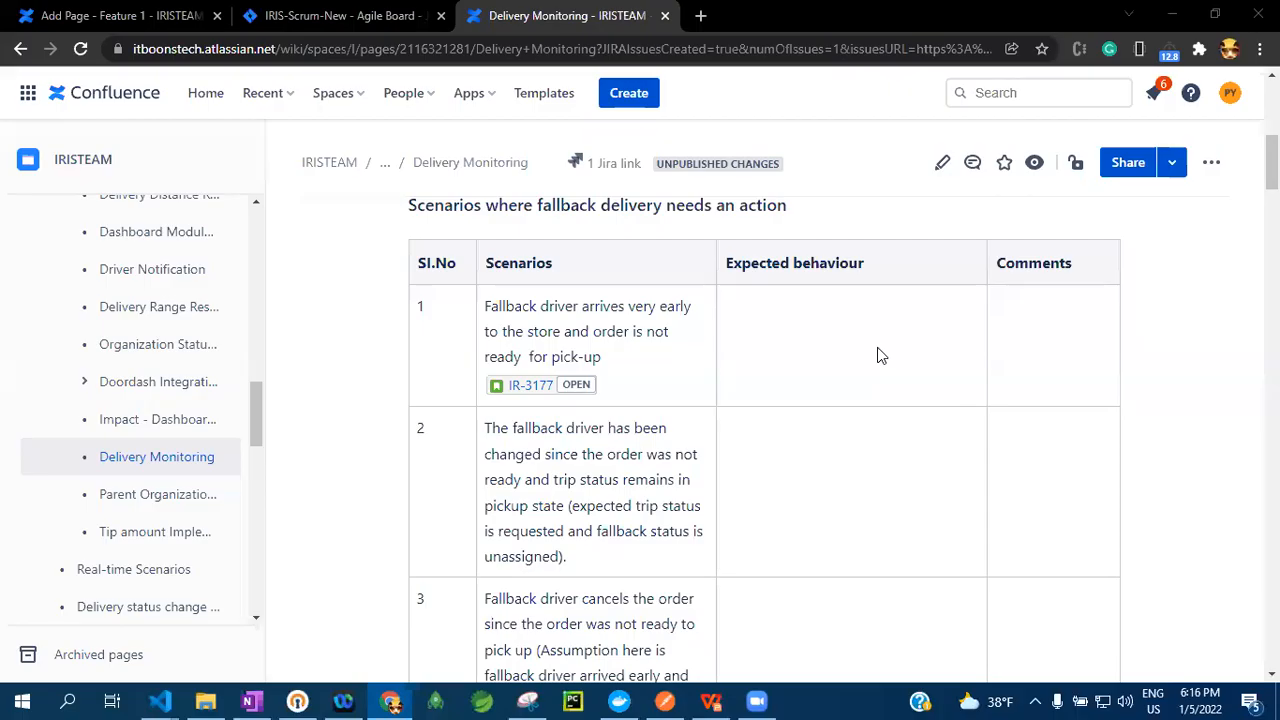
# Look back through the IRISTEAM page tree up to the Delivery Management parent page
pyautogui.scroll(5, 140, 410)
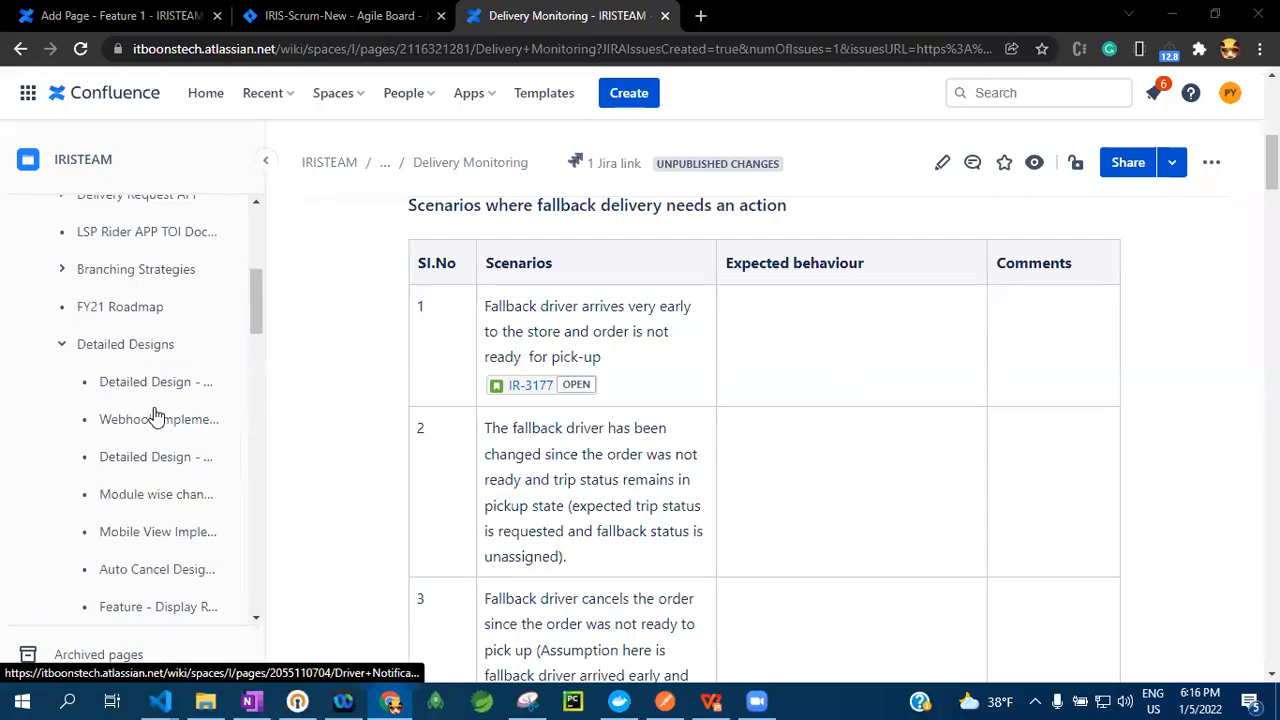
pyautogui.scroll(5, 155, 415)
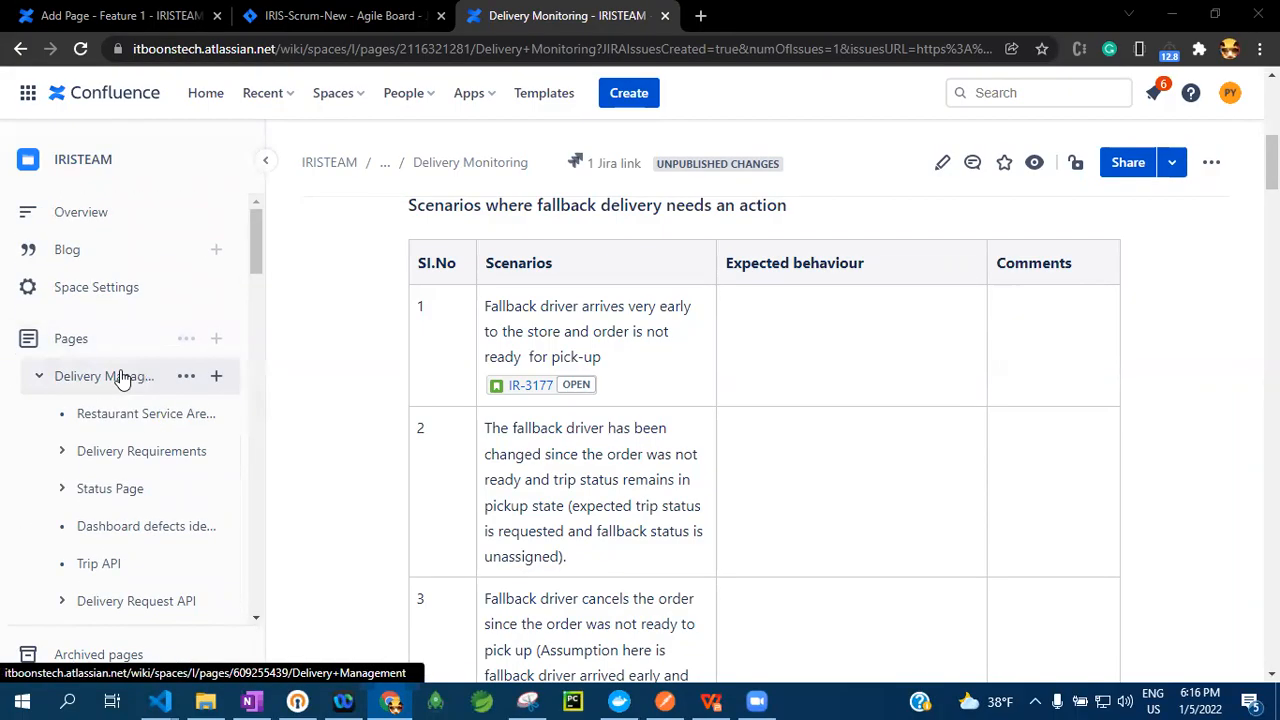
pyautogui.moveTo(120, 378)
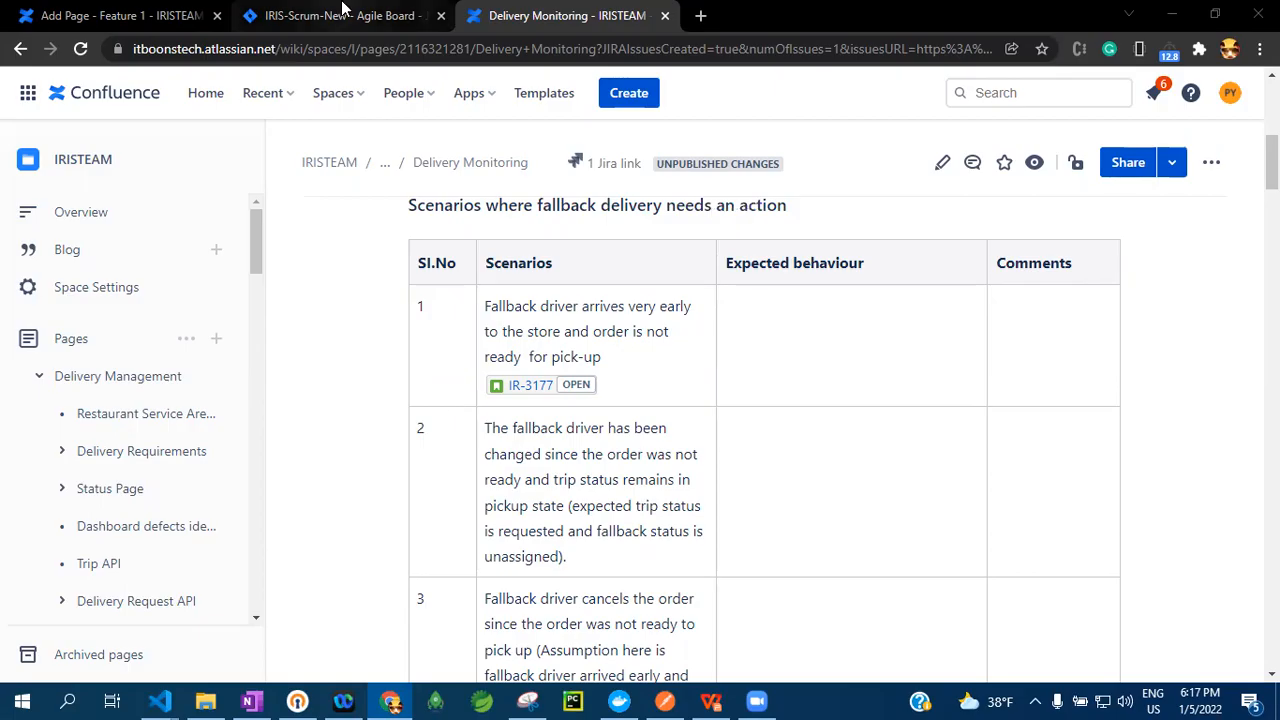
# Switch to Jira, look back over the IRIS-Scrum-New backlog, and open the list of all filters
pyautogui.click(343, 10)
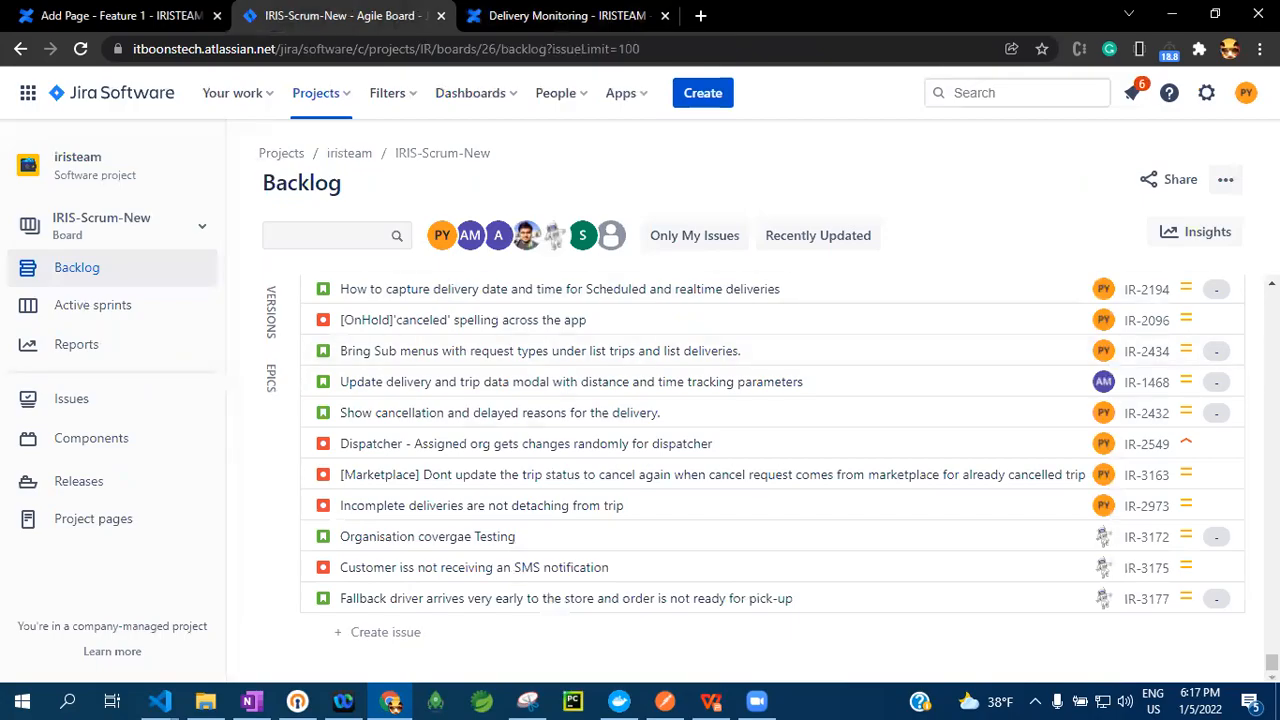
pyautogui.moveTo(1272, 662); pyautogui.dragTo(1272, 298)
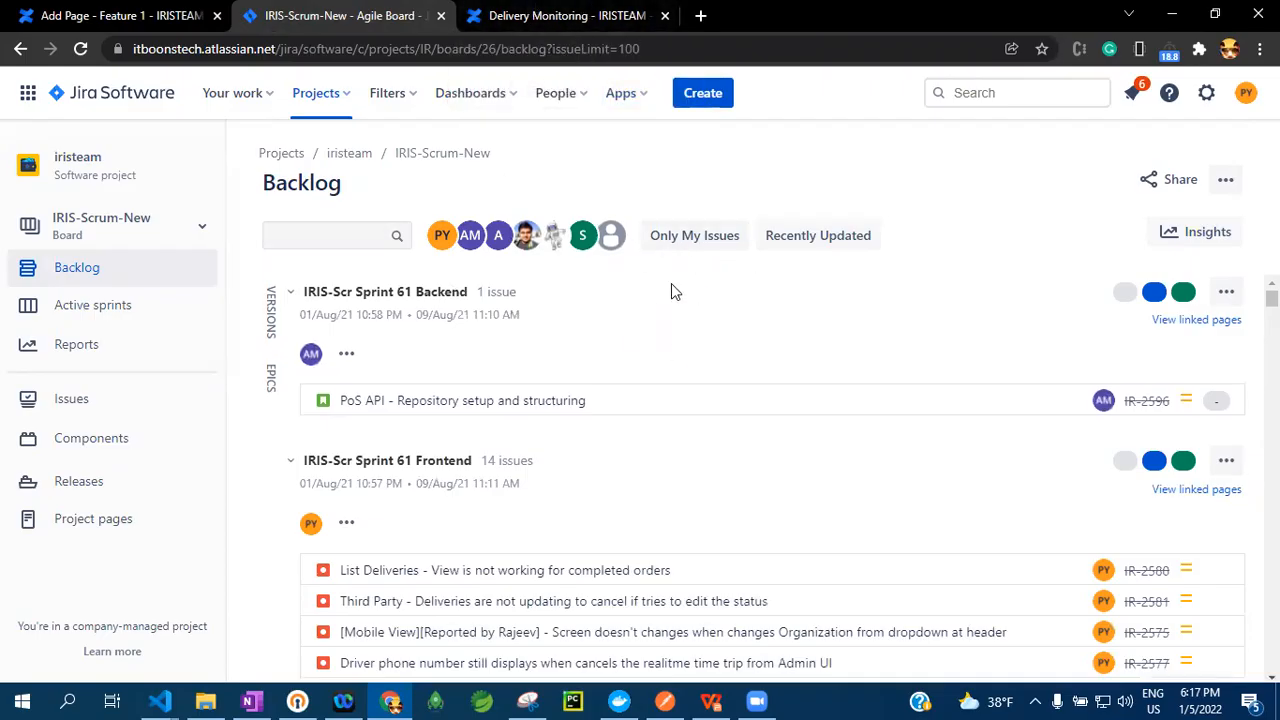
pyautogui.click(393, 97)
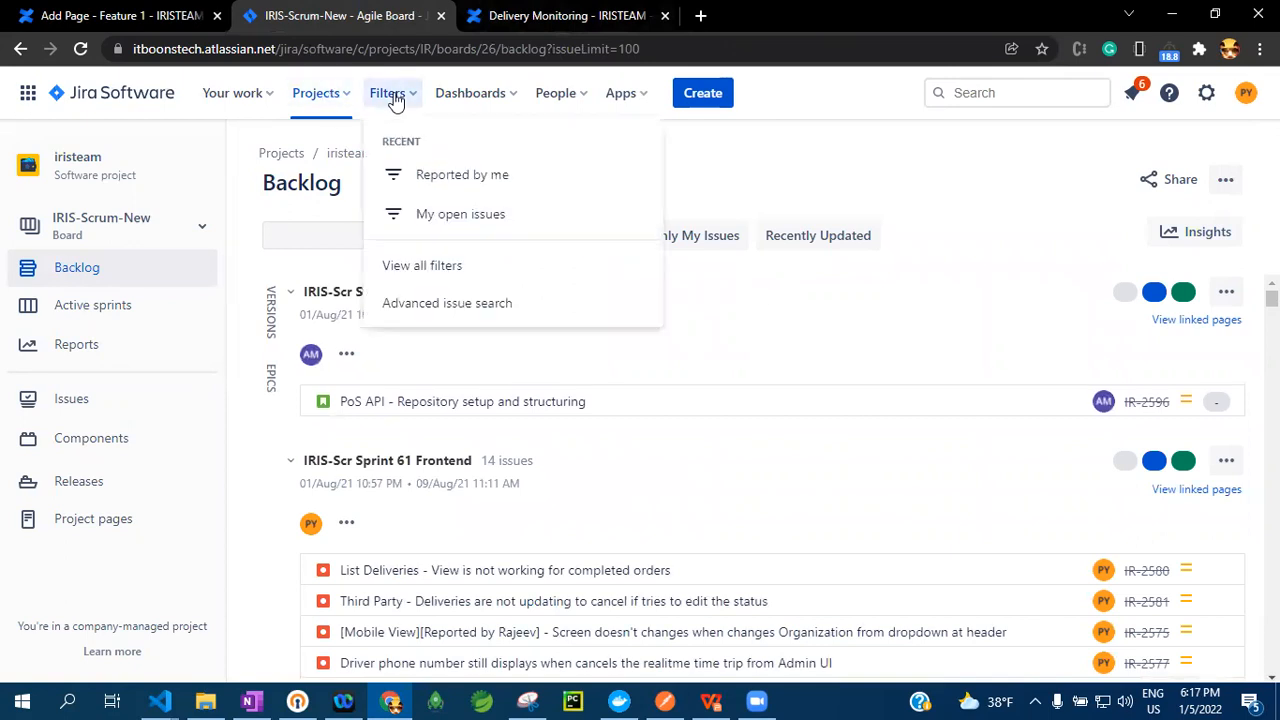
pyautogui.click(444, 270)
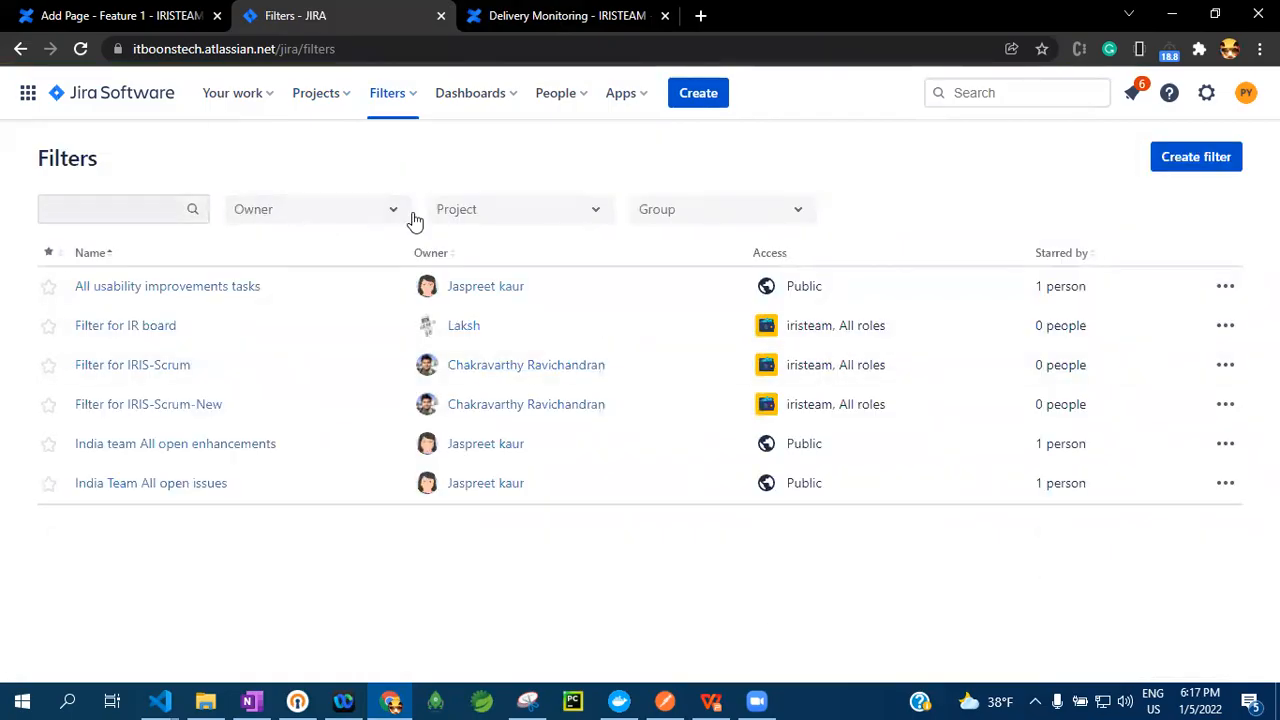
# Try narrowing the filters list by owner and the iristeam project, check the group choices, and clear the criteria
pyautogui.click(397, 214)
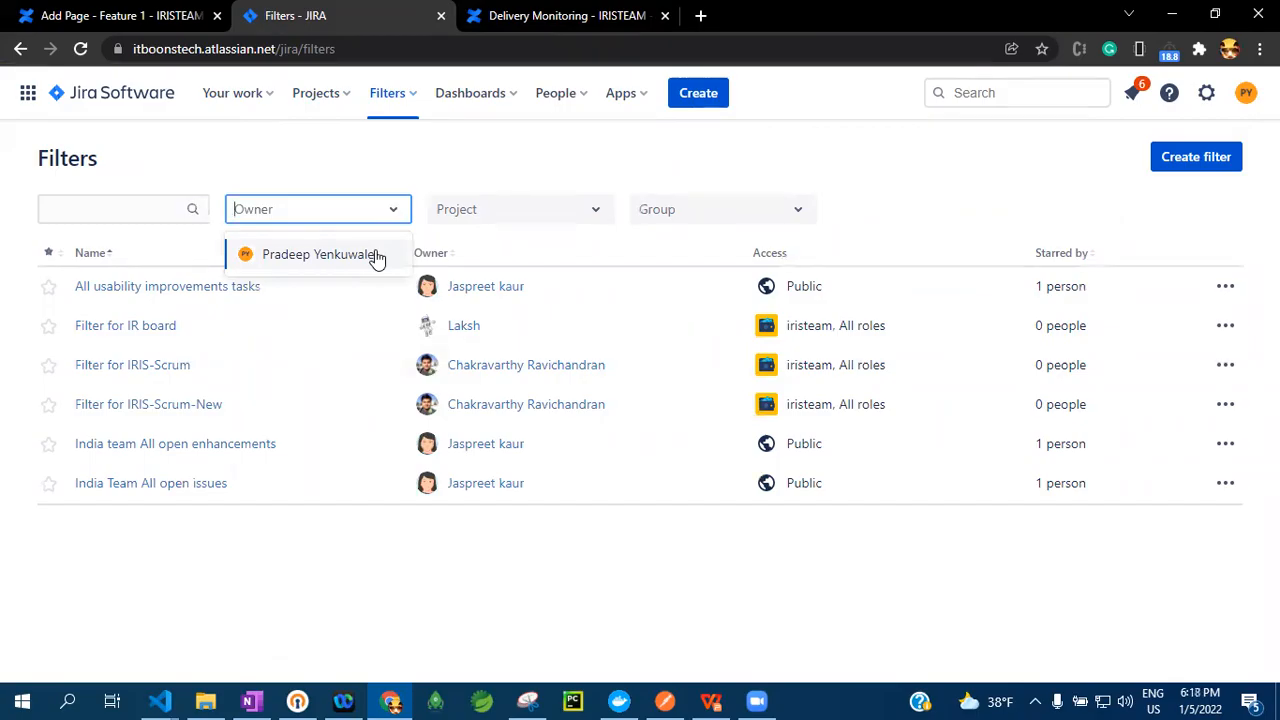
pyautogui.click(376, 257)
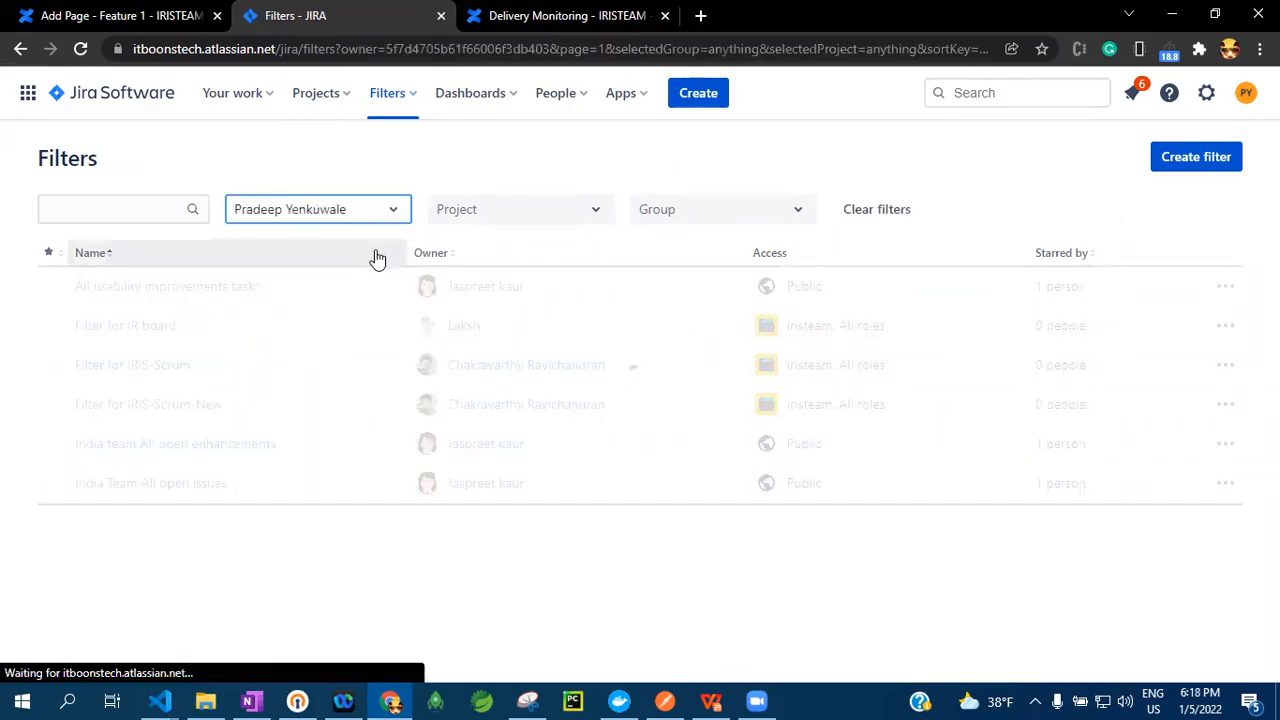
pyautogui.click(530, 218)
pyautogui.click(497, 262)
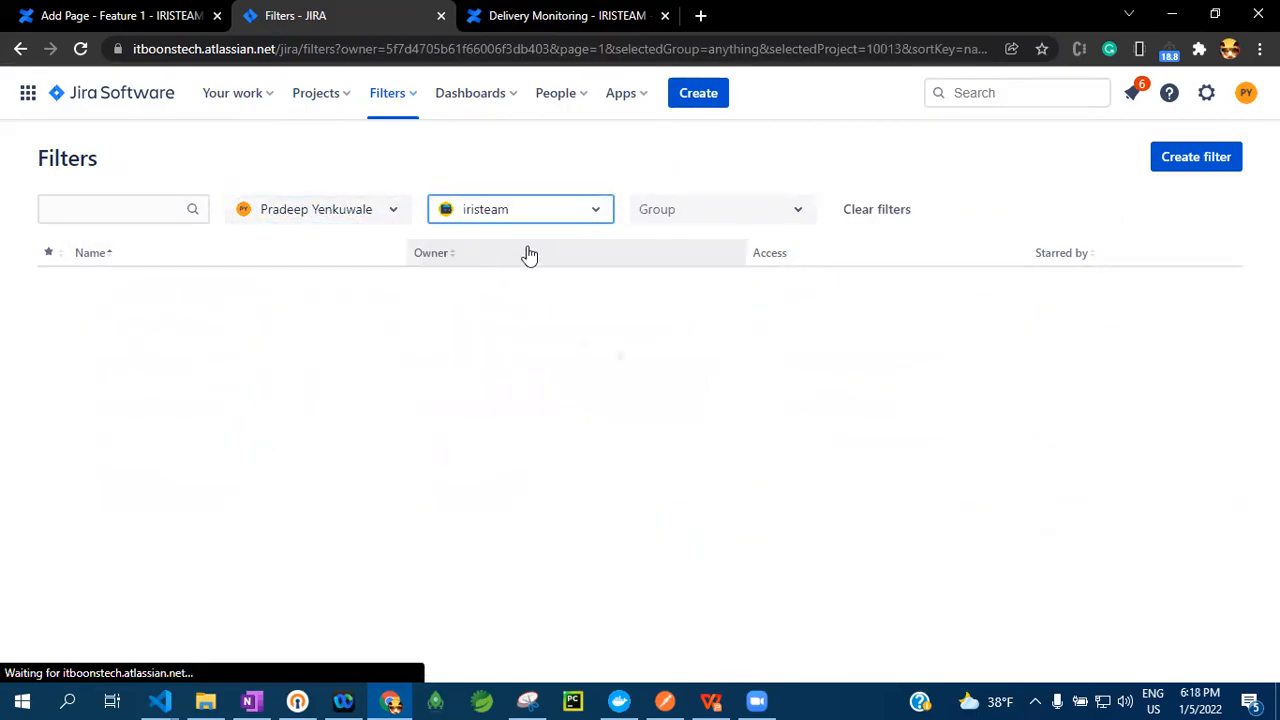
pyautogui.click(713, 224)
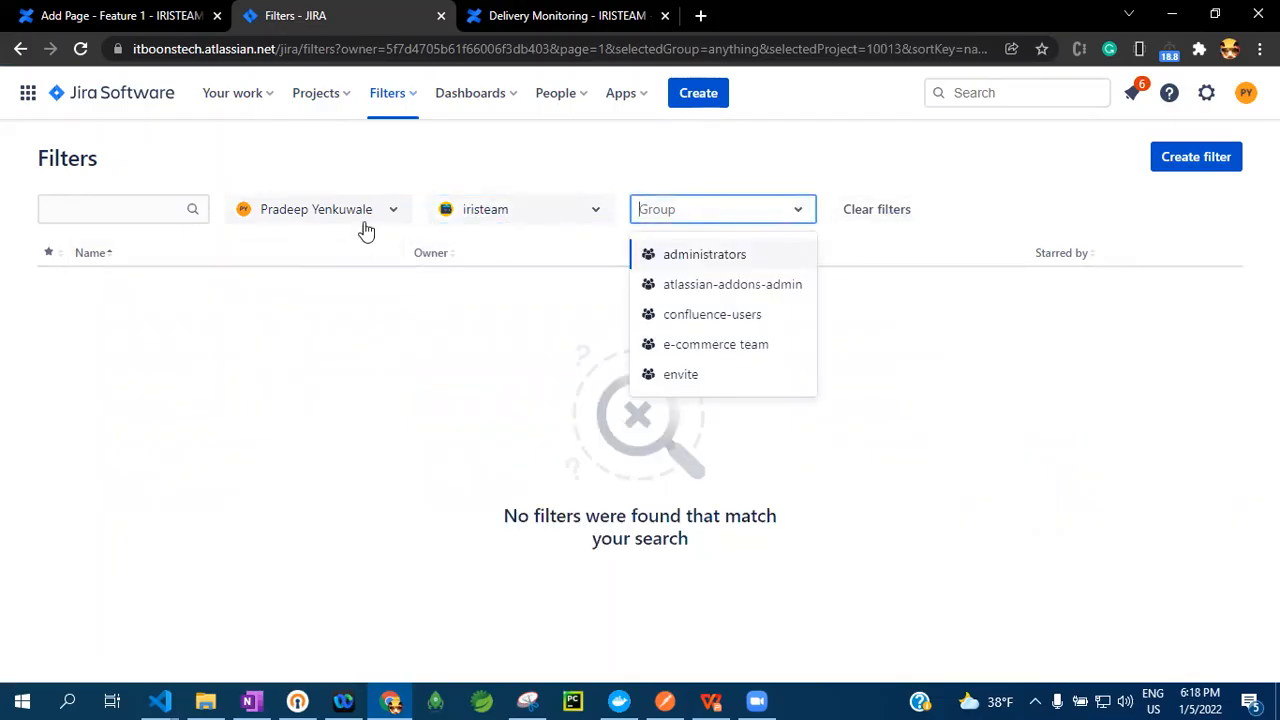
pyautogui.click(915, 210)
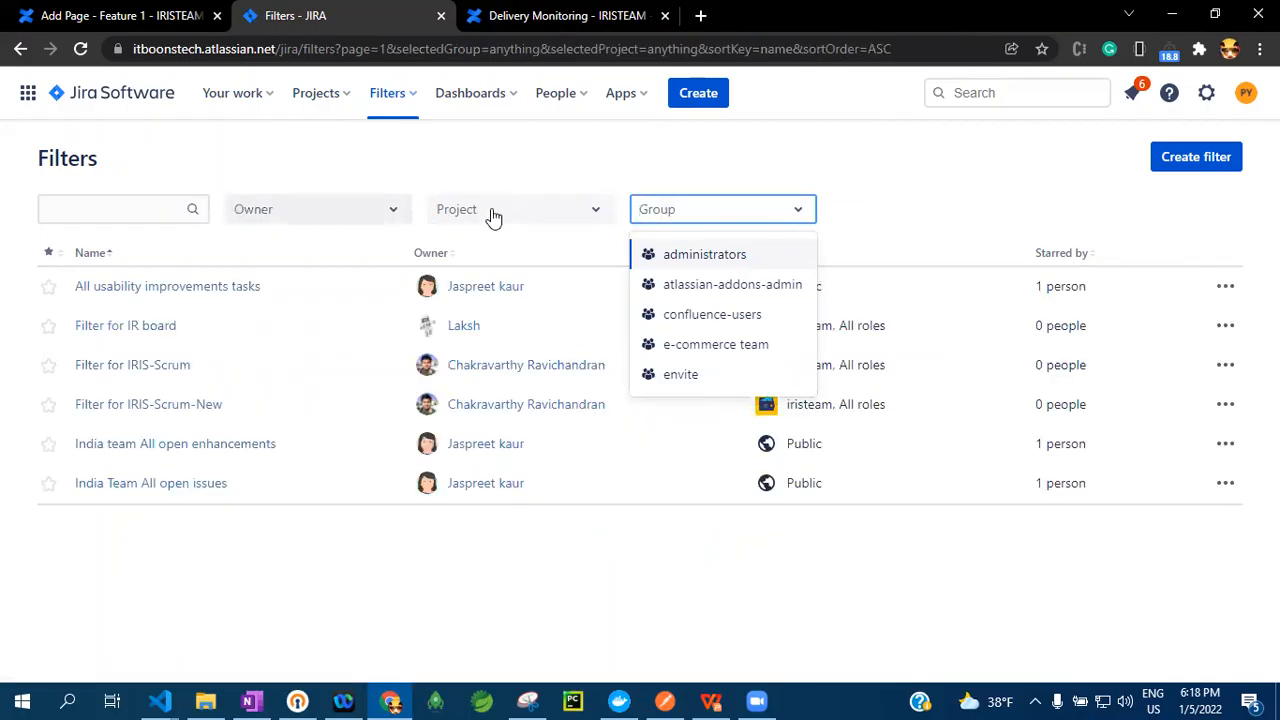
pyautogui.click(329, 571)
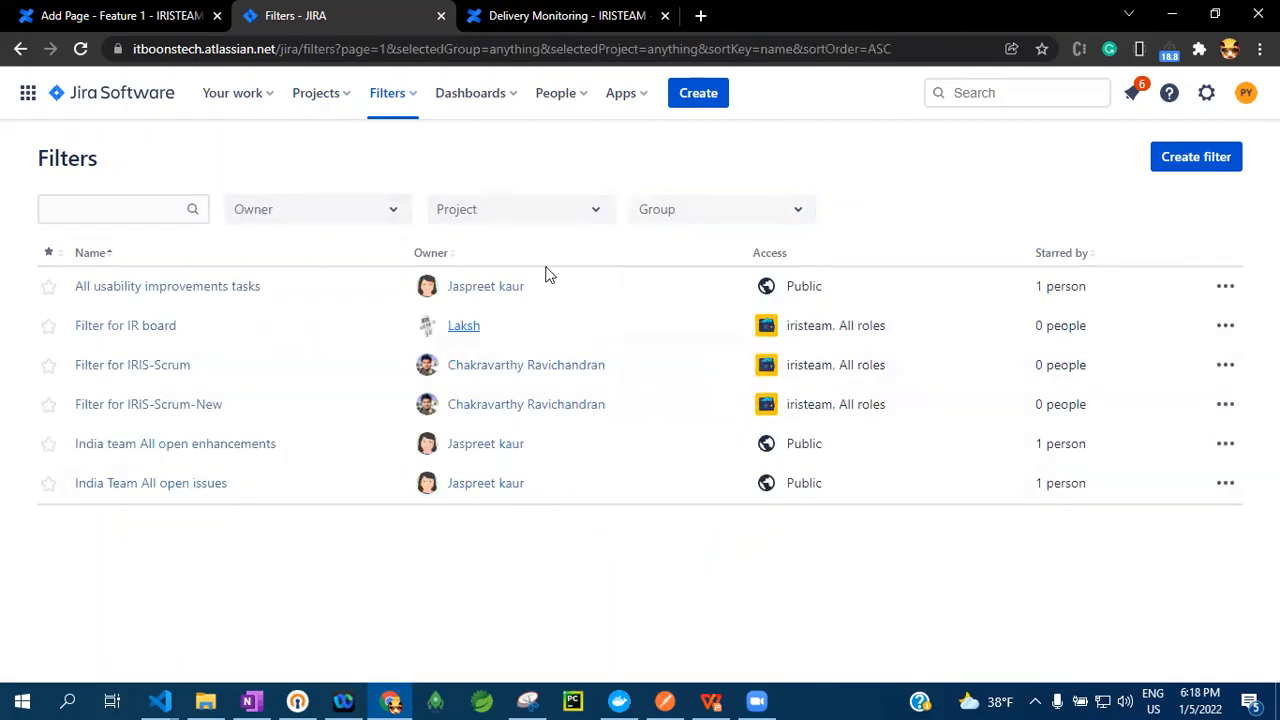
# Open the advanced issue search, limit it to the iristeam (IR) project, and look at the issue type choices
pyautogui.click(394, 95)
pyautogui.click(432, 313)
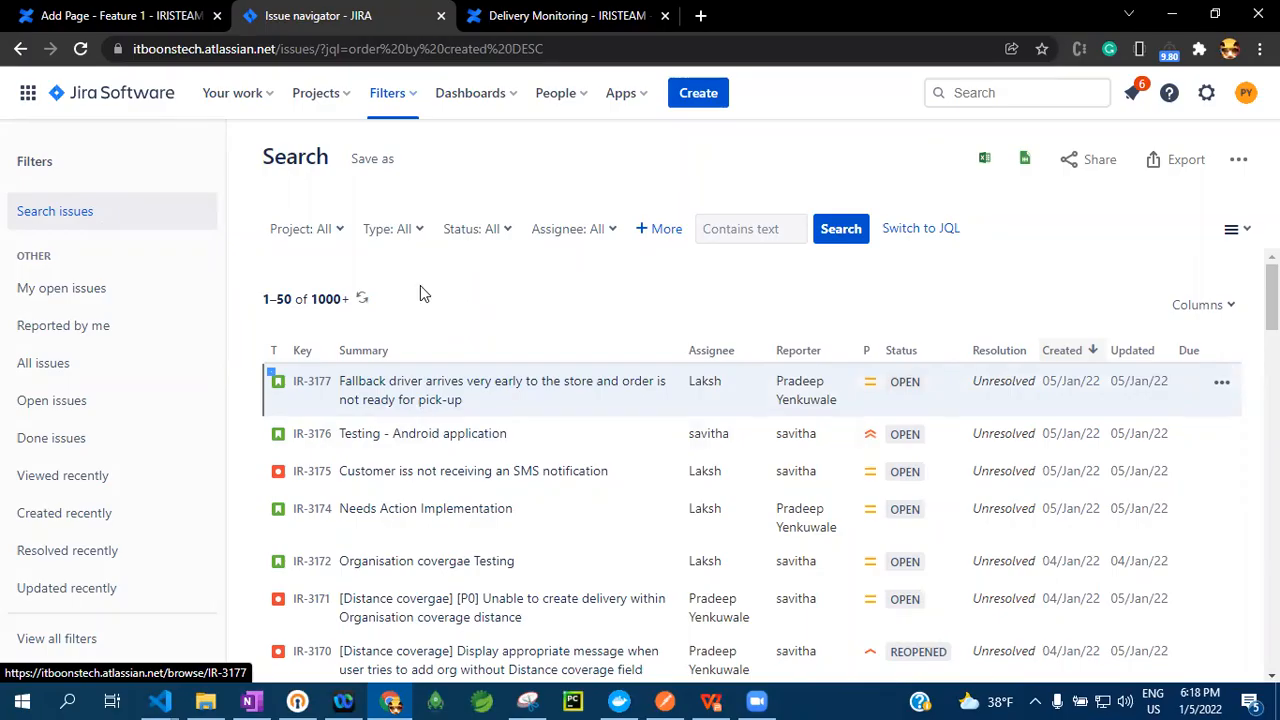
pyautogui.click(337, 229)
pyautogui.click(282, 352)
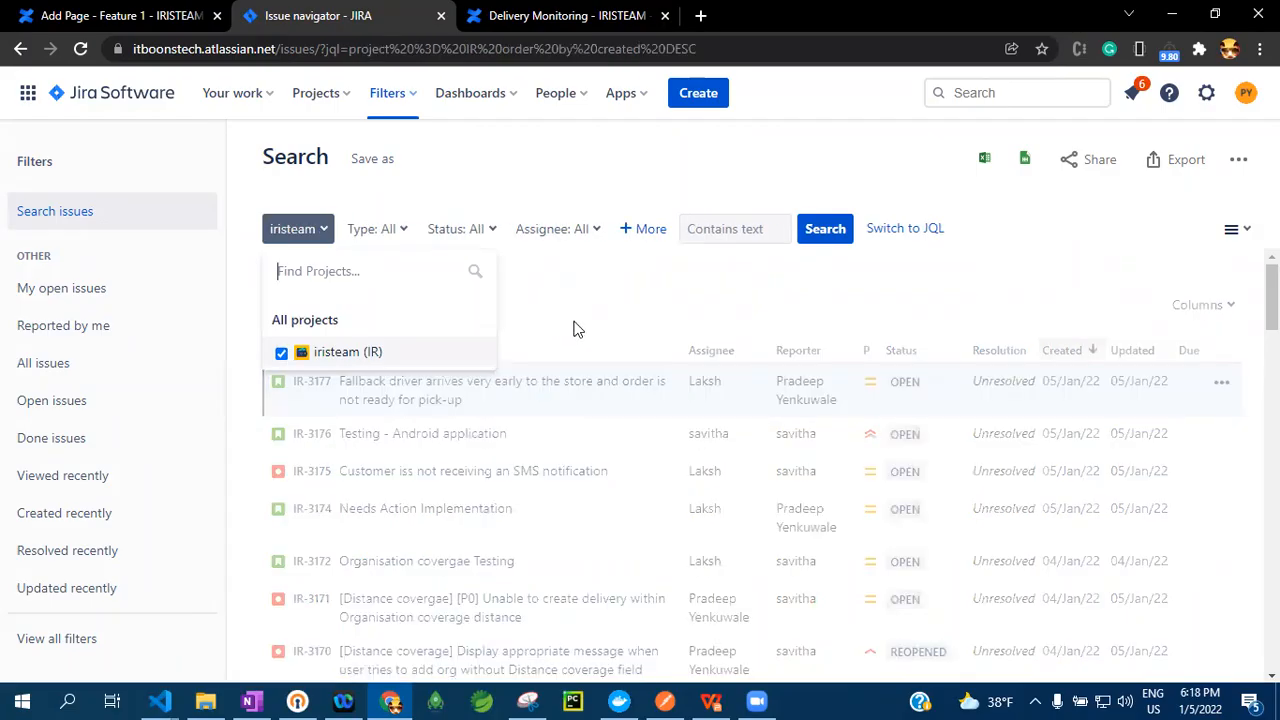
pyautogui.click(412, 231)
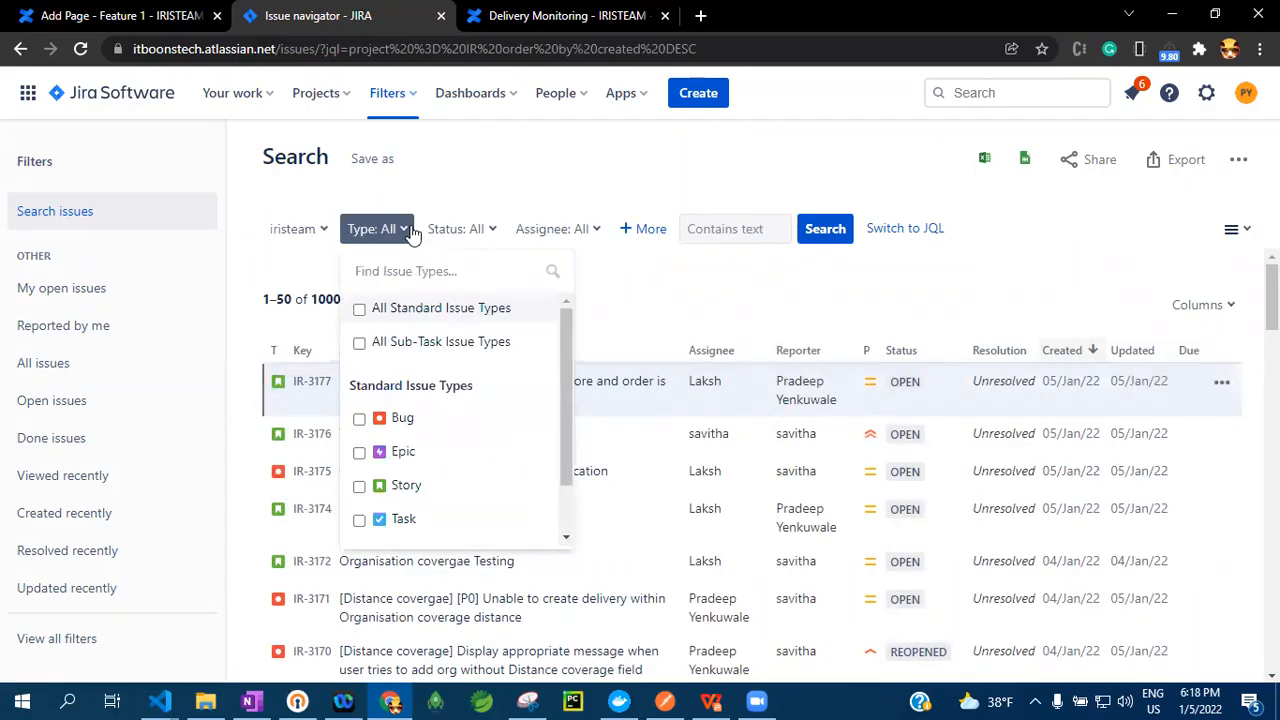
pyautogui.click(639, 317)
# Restrict the issue search to the statuses Open, Reopened and In Progress
pyautogui.click(493, 233)
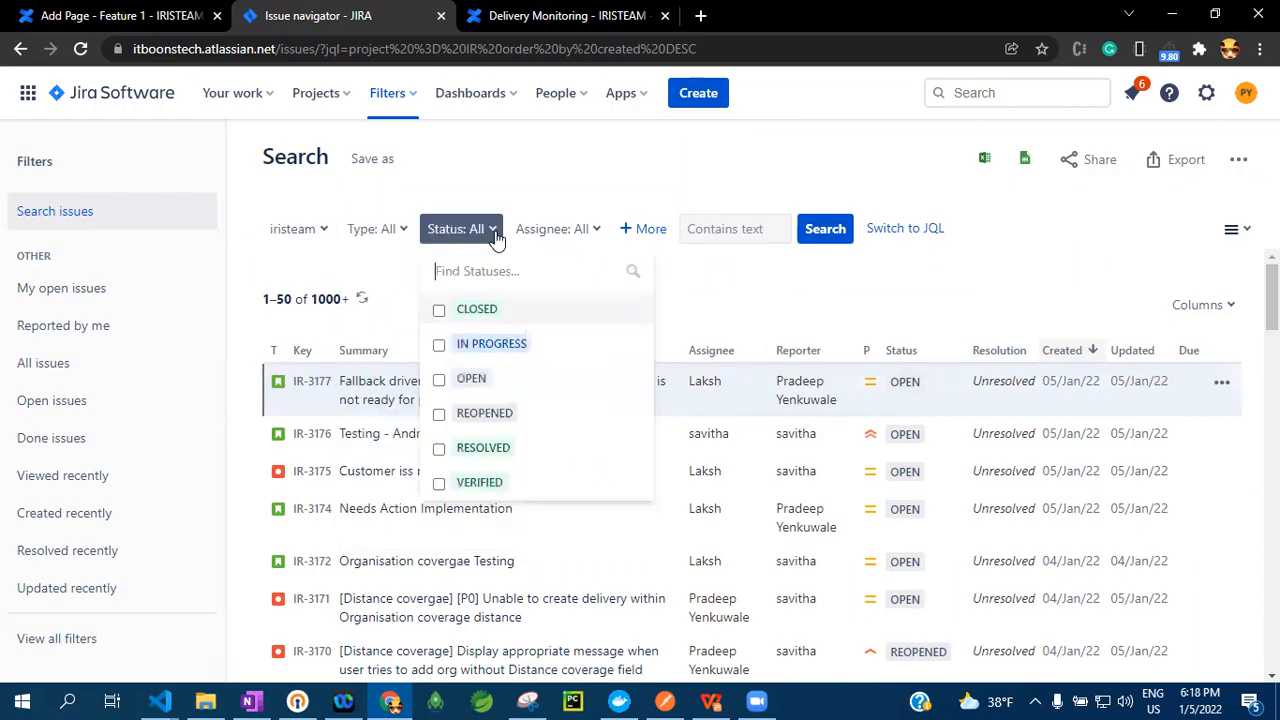
pyautogui.click(440, 386)
pyautogui.click(439, 413)
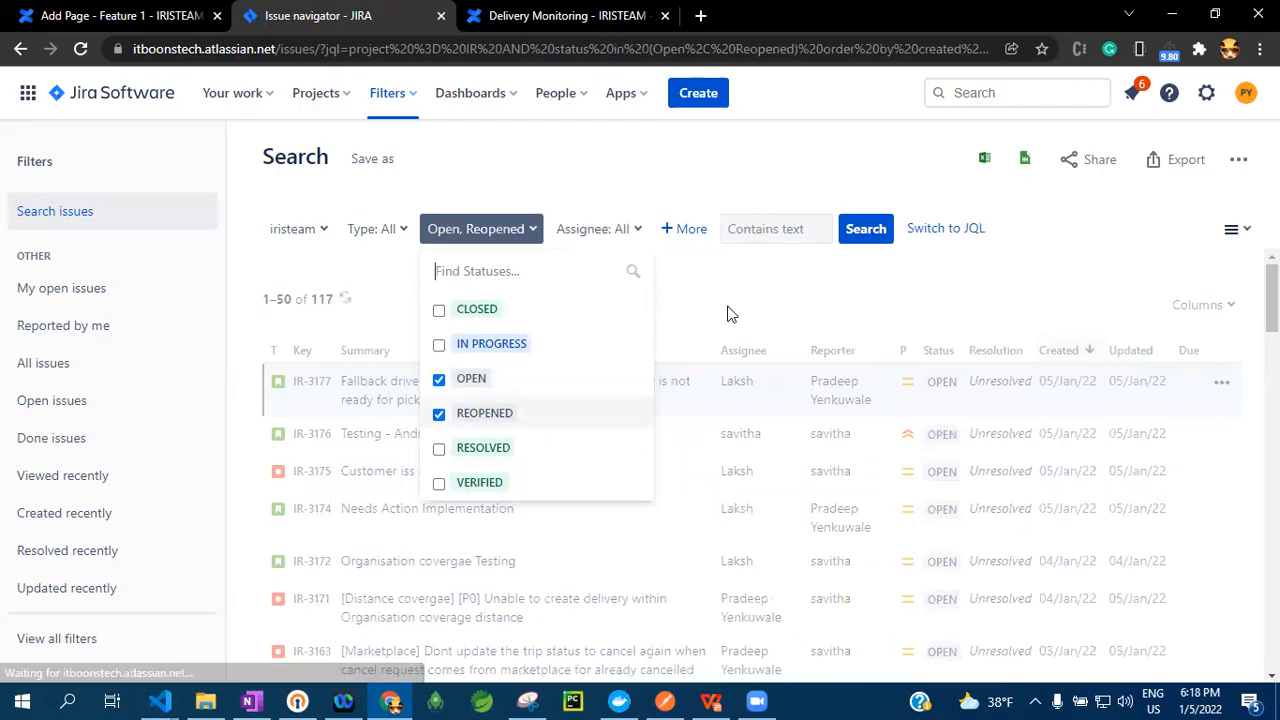
pyautogui.click(439, 344)
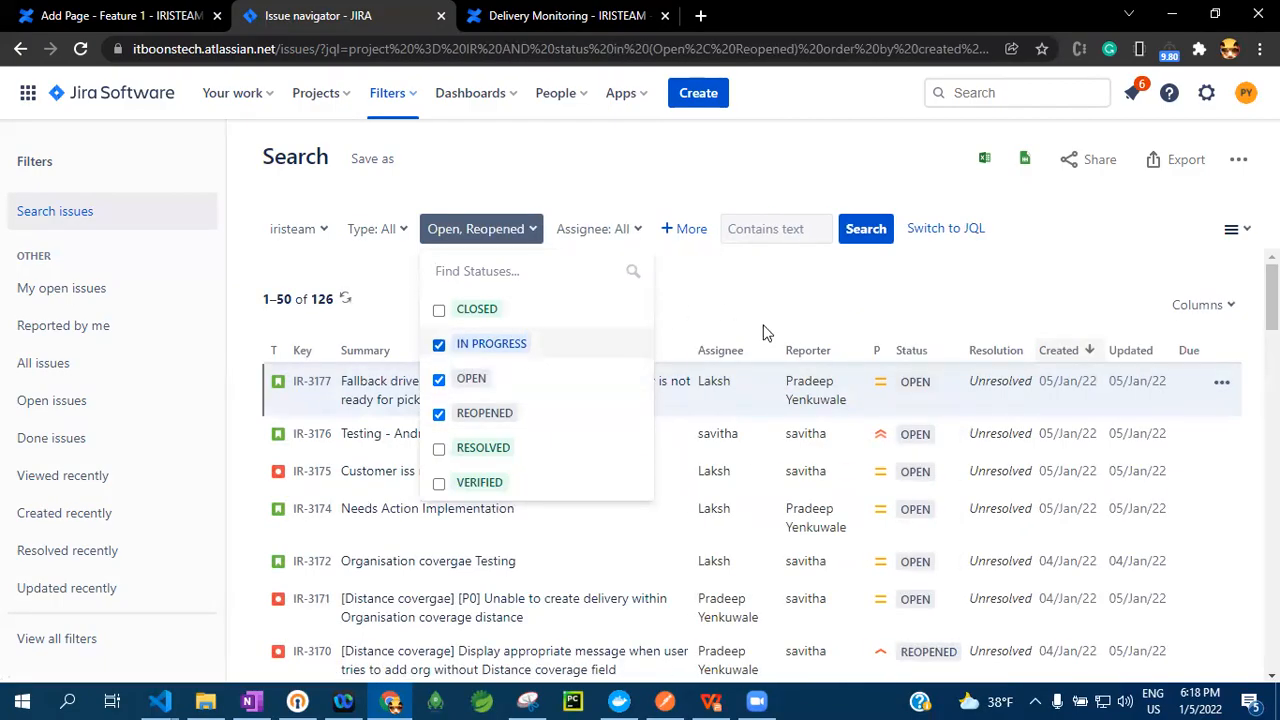
pyautogui.click(697, 311)
# Restrict the issue search to one suggested user as assignee
pyautogui.click(645, 233)
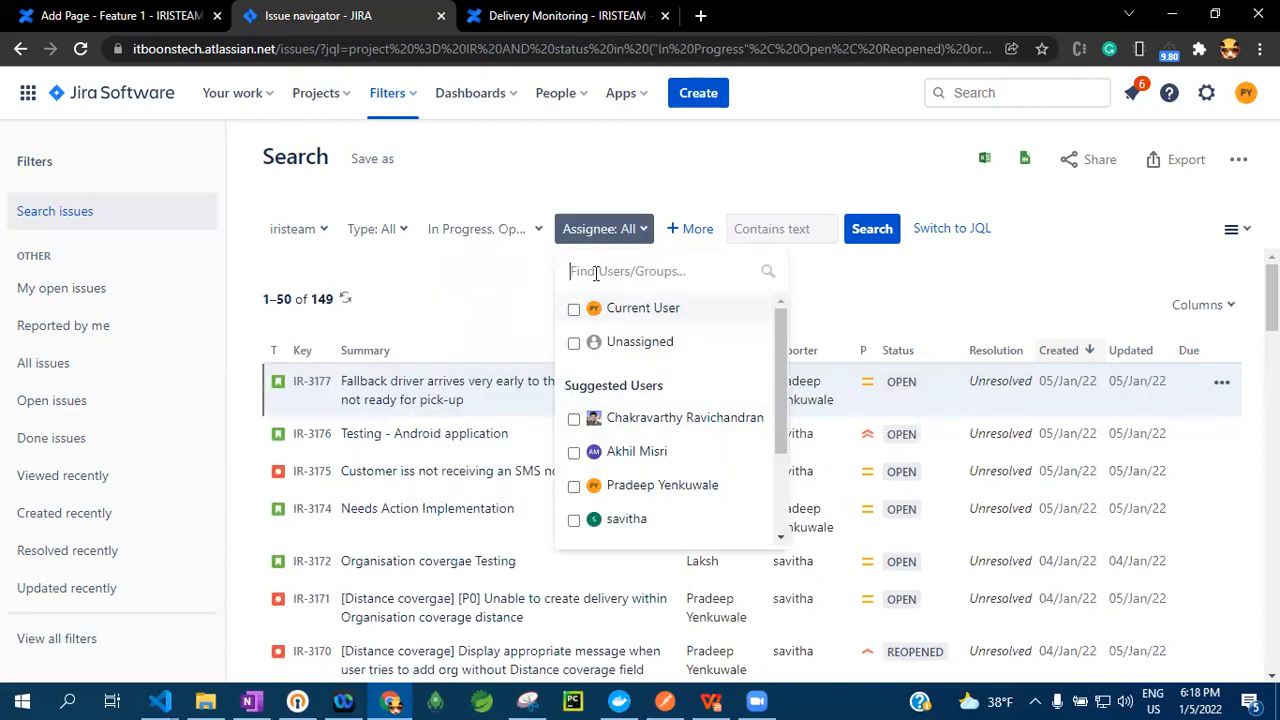
pyautogui.click(574, 486)
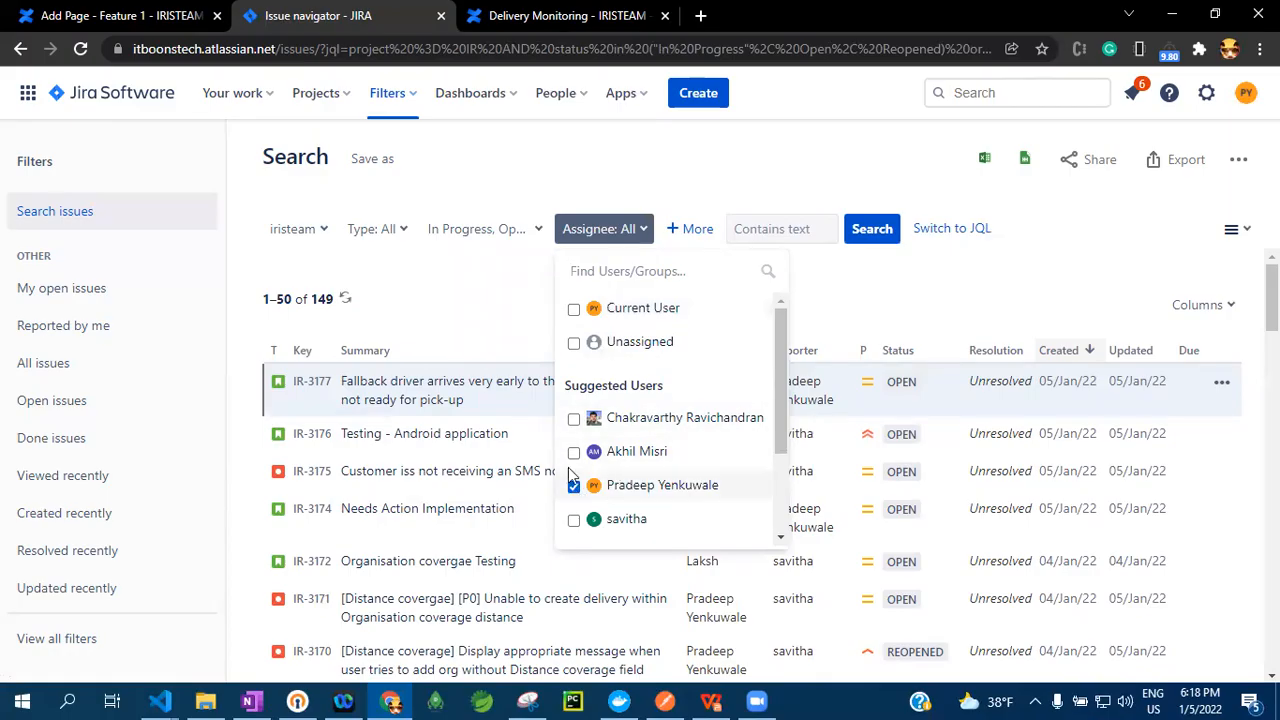
pyautogui.click(866, 308)
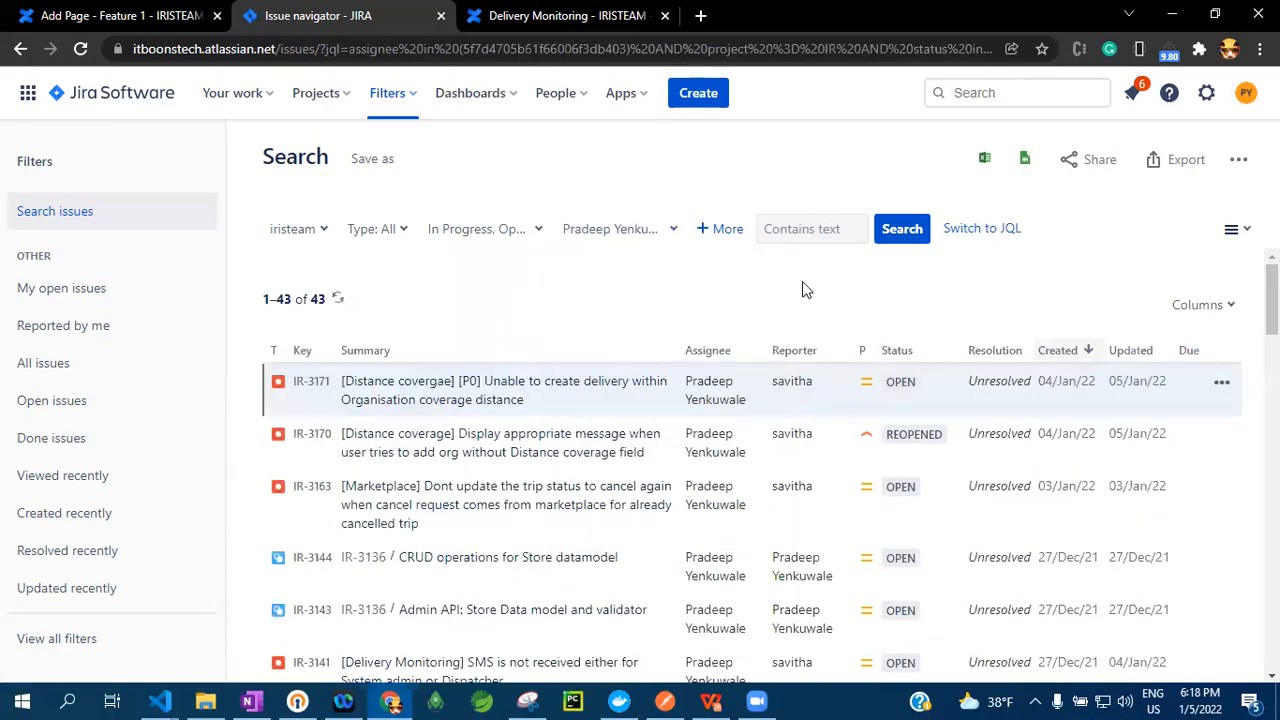
# Try adding a Label criterion with the doordash_imp_2021 label to the issue search, and remove the criterion
pyautogui.click(727, 230)
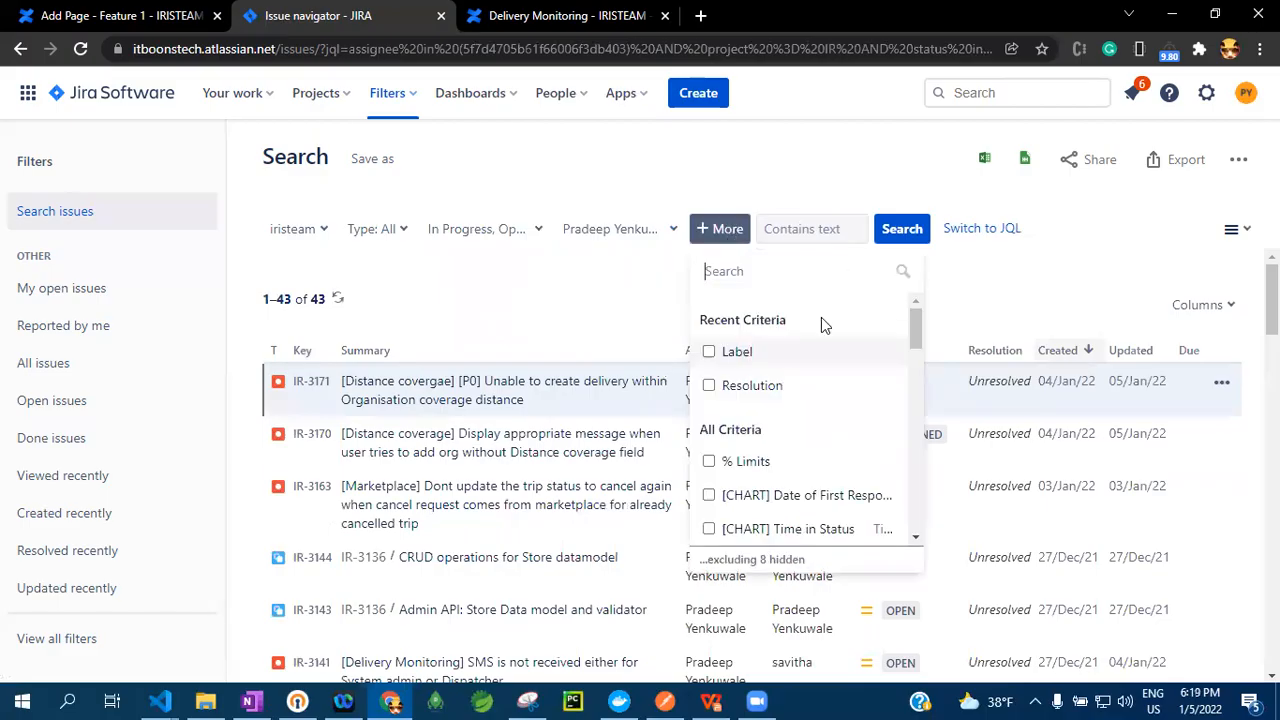
pyautogui.click(709, 352)
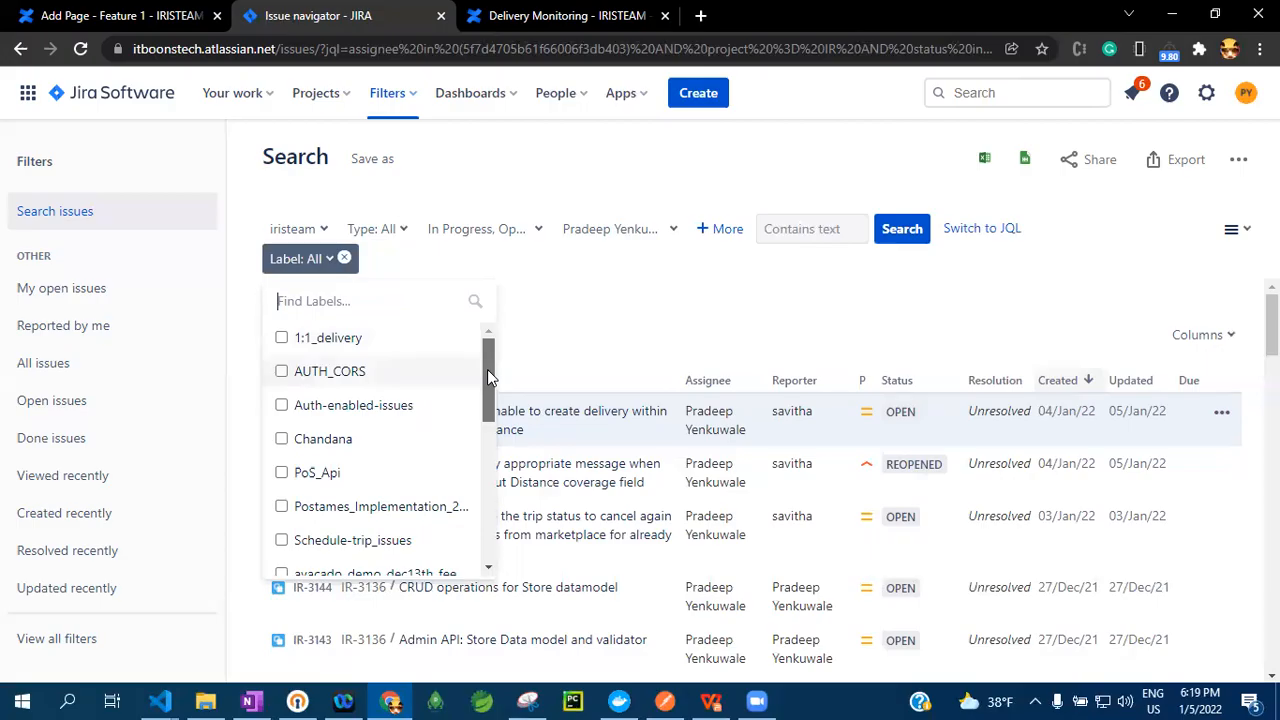
pyautogui.moveTo(487, 369); pyautogui.dragTo(495, 465)
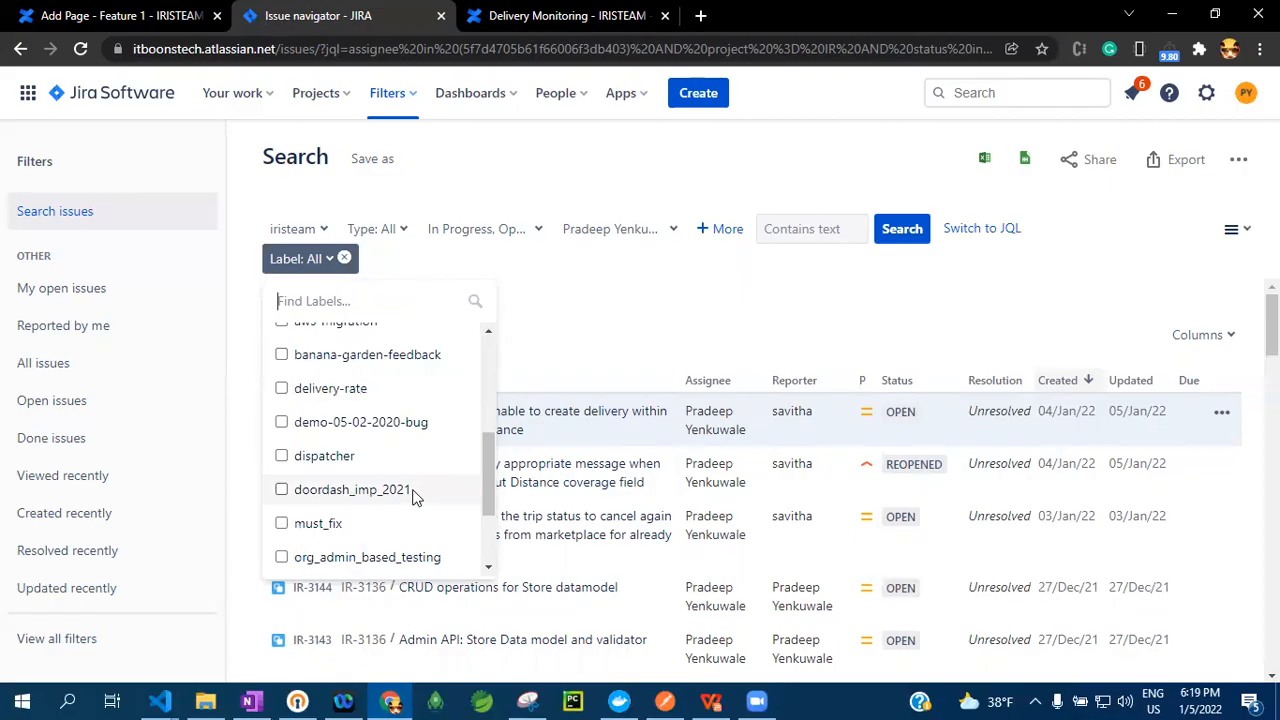
pyautogui.click(405, 492)
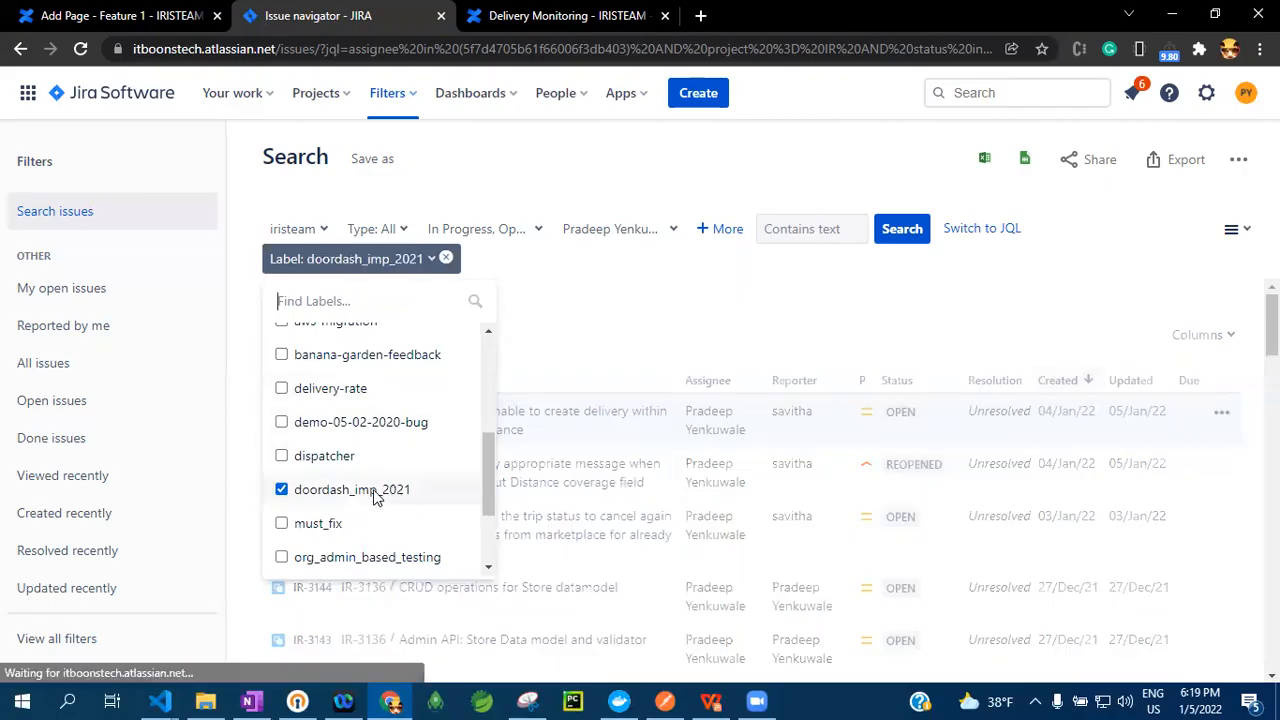
pyautogui.click(624, 313)
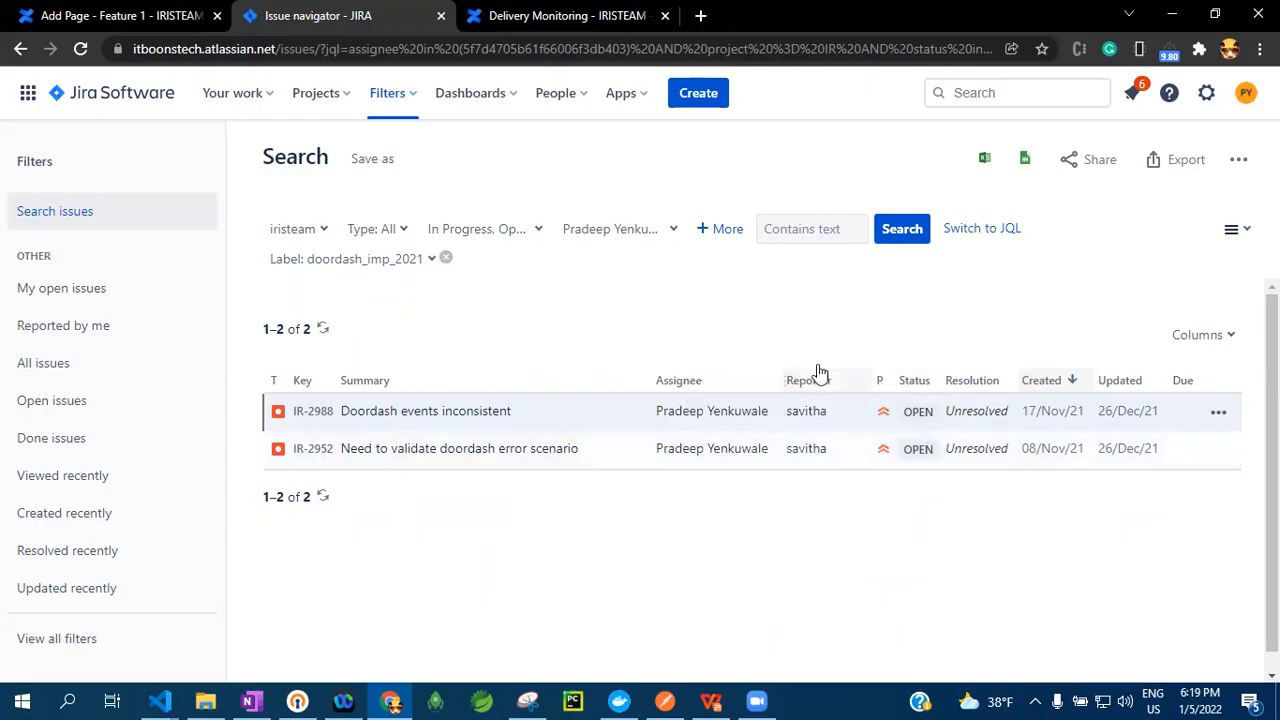
pyautogui.click(447, 259)
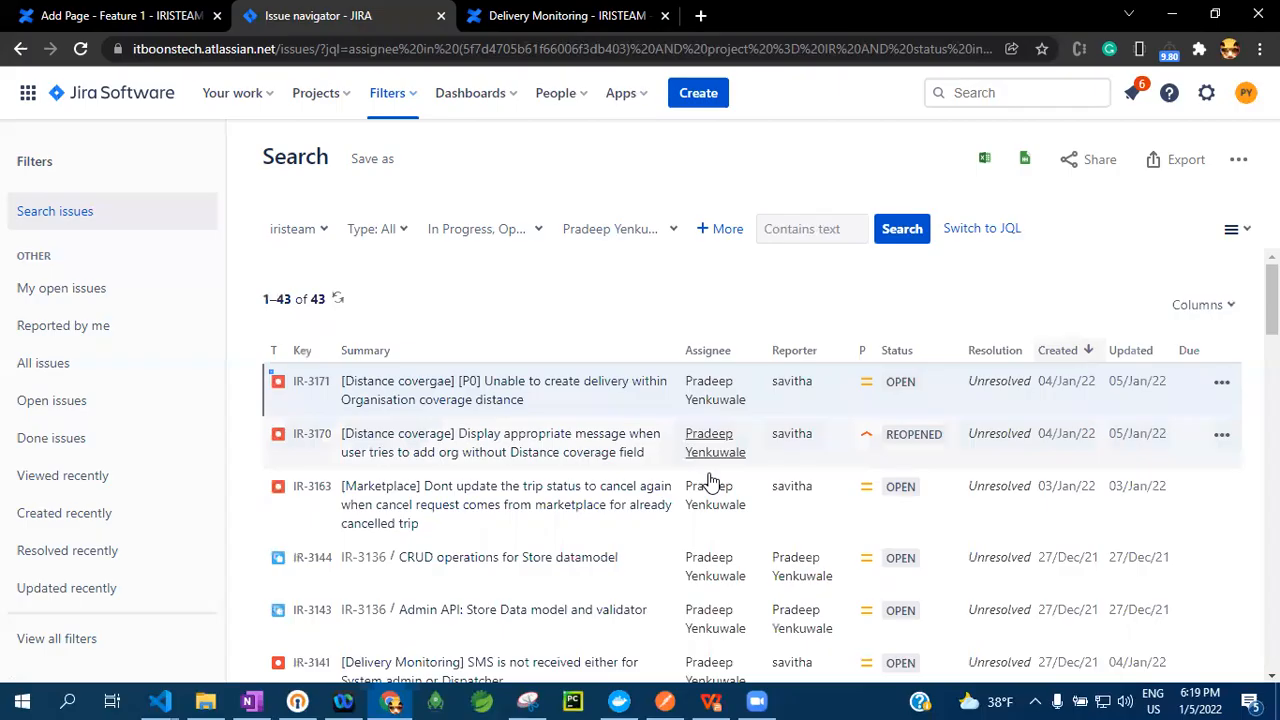
# Copy the filtered Jira search's URL and paste it below the action item on the Feature 1 page in Confluence
pyautogui.scroll(-10, 710, 472)
pyautogui.scroll(10, 800, 400)
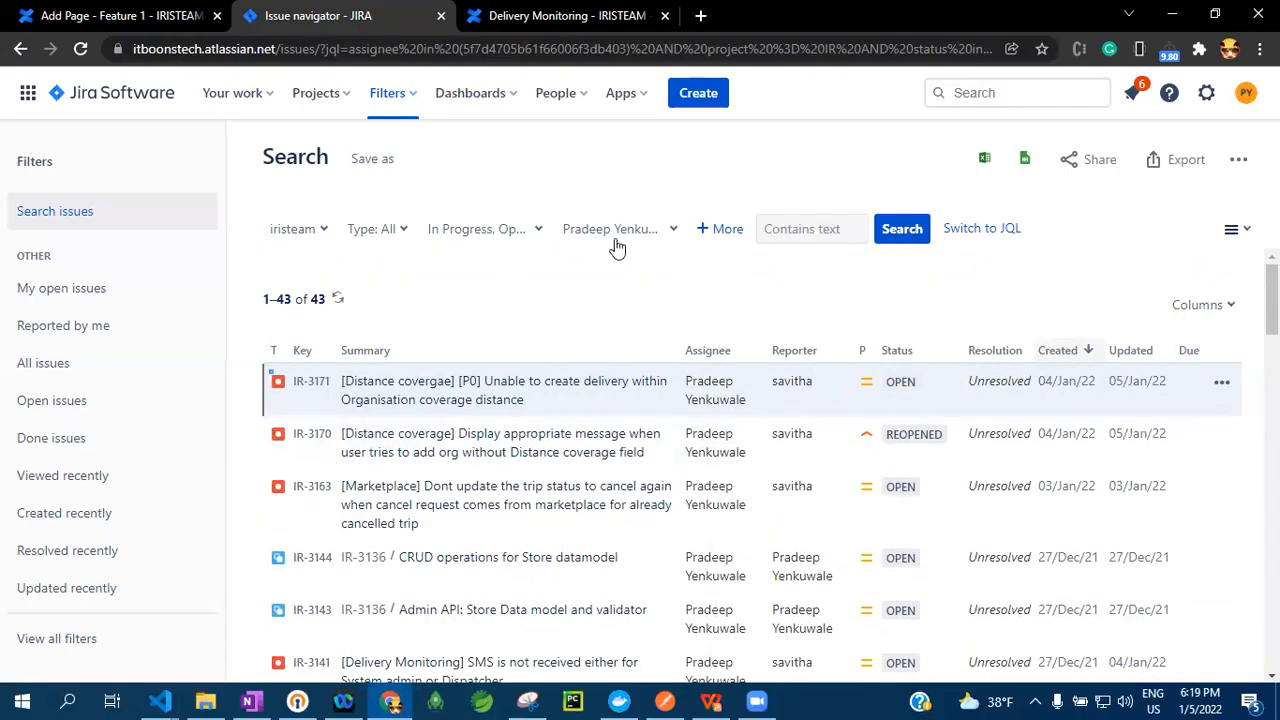
pyautogui.scroll(-10, 806, 400)
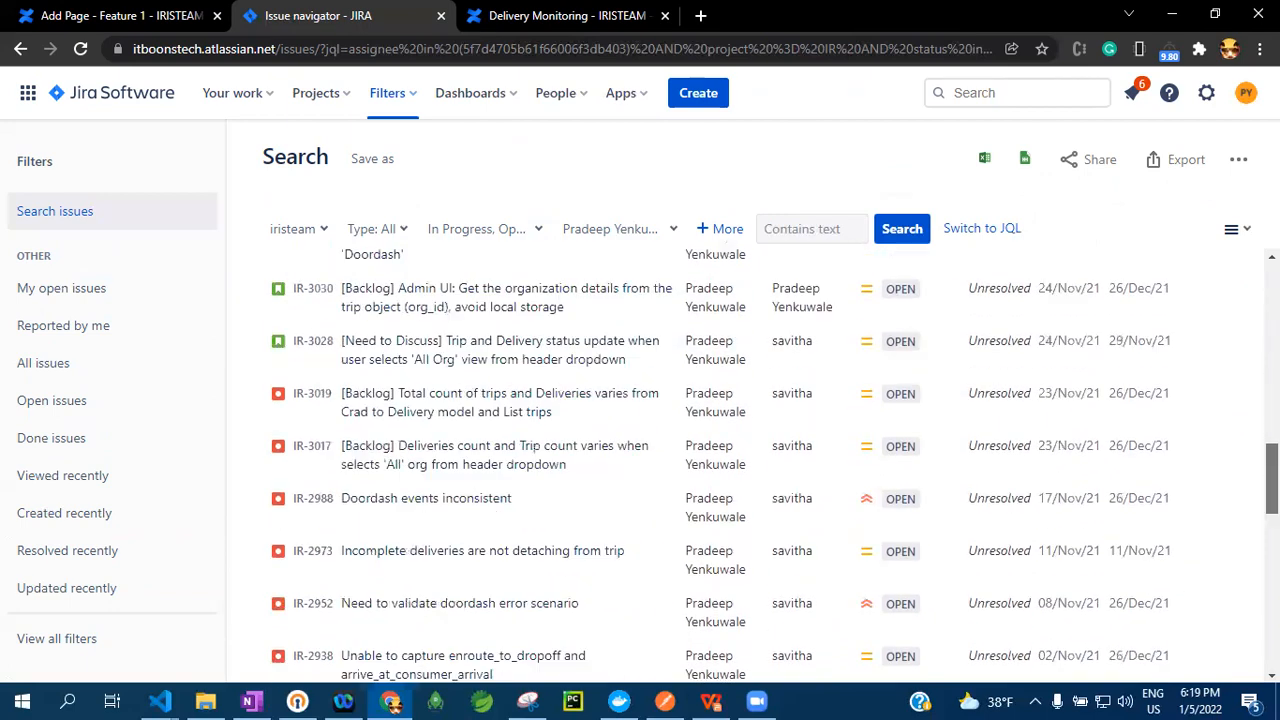
pyautogui.scroll(-10, 270, 371)
pyautogui.scroll(20, 270, 371)
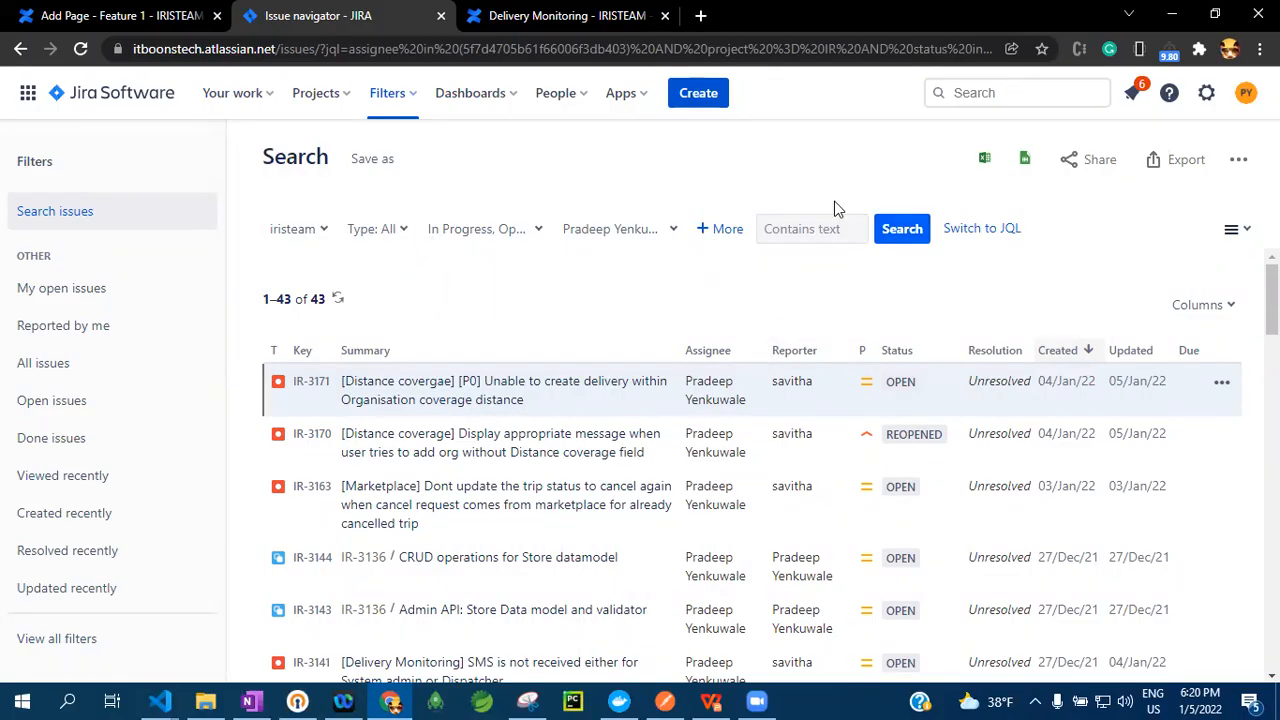
pyautogui.click(688, 50)
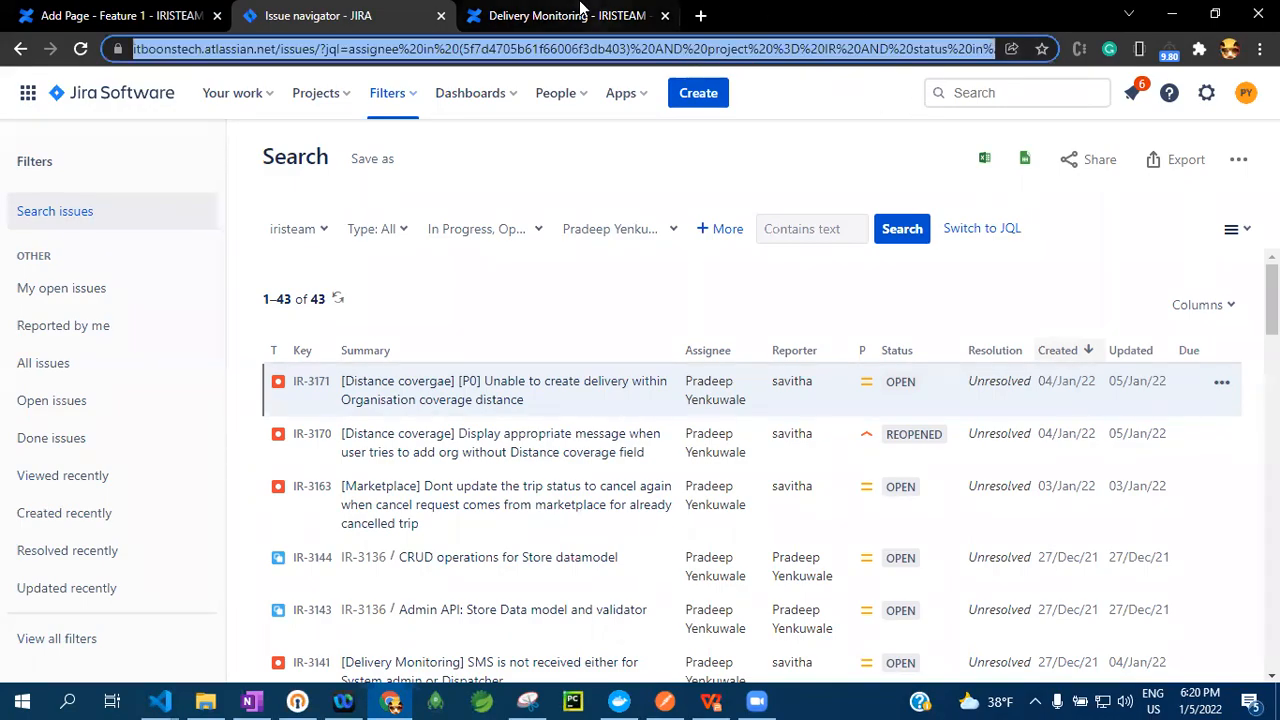
pyautogui.click(541, 8)
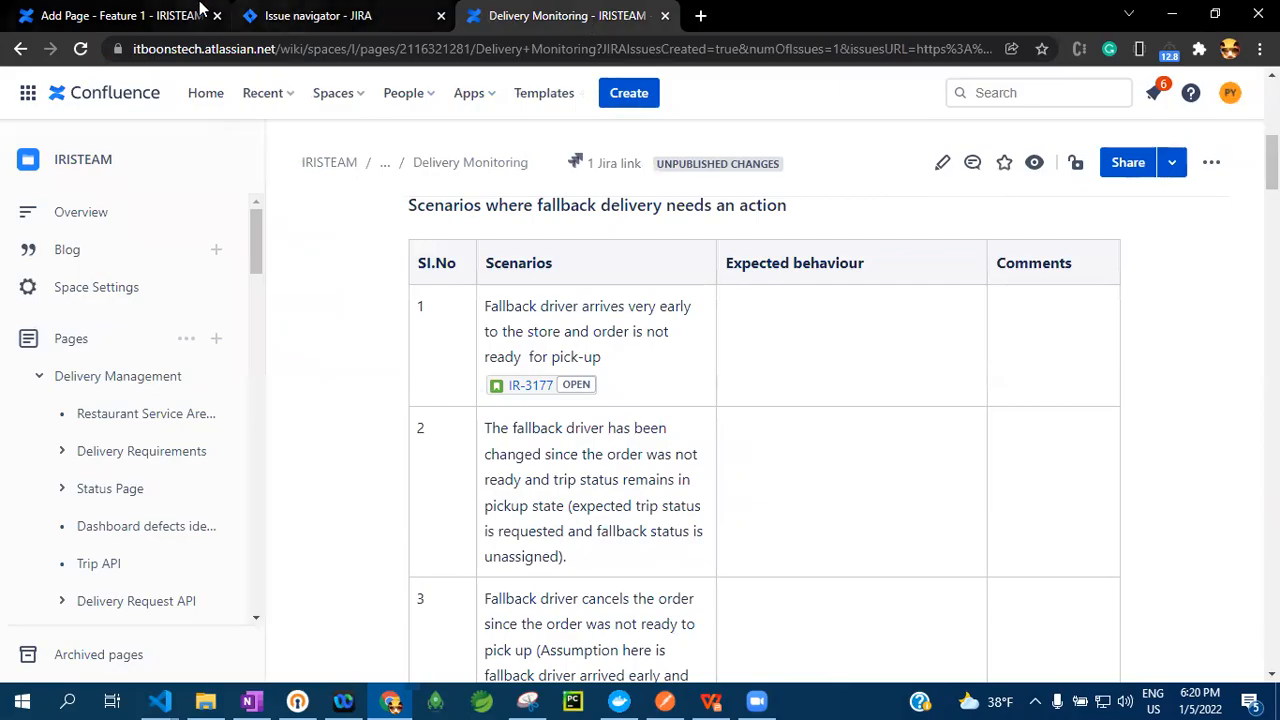
pyautogui.click(120, 15)
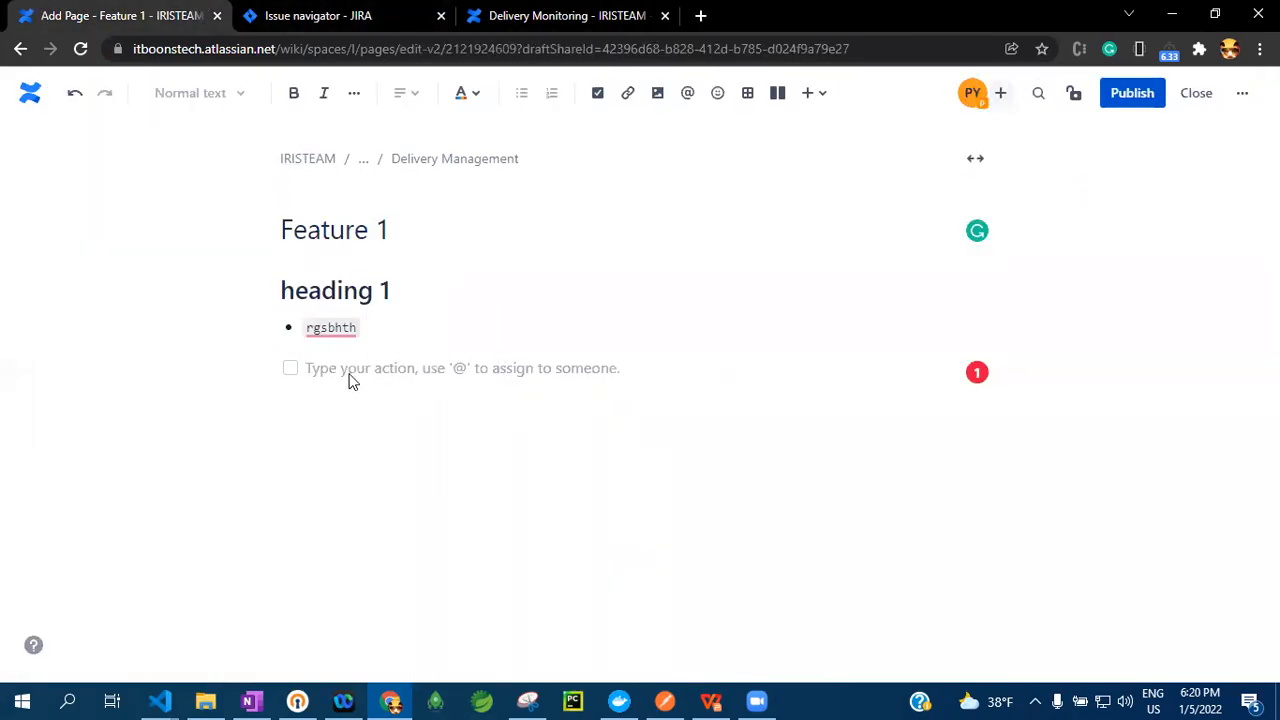
pyautogui.click(337, 415)
pyautogui.hotkey('ctrl', 'v')
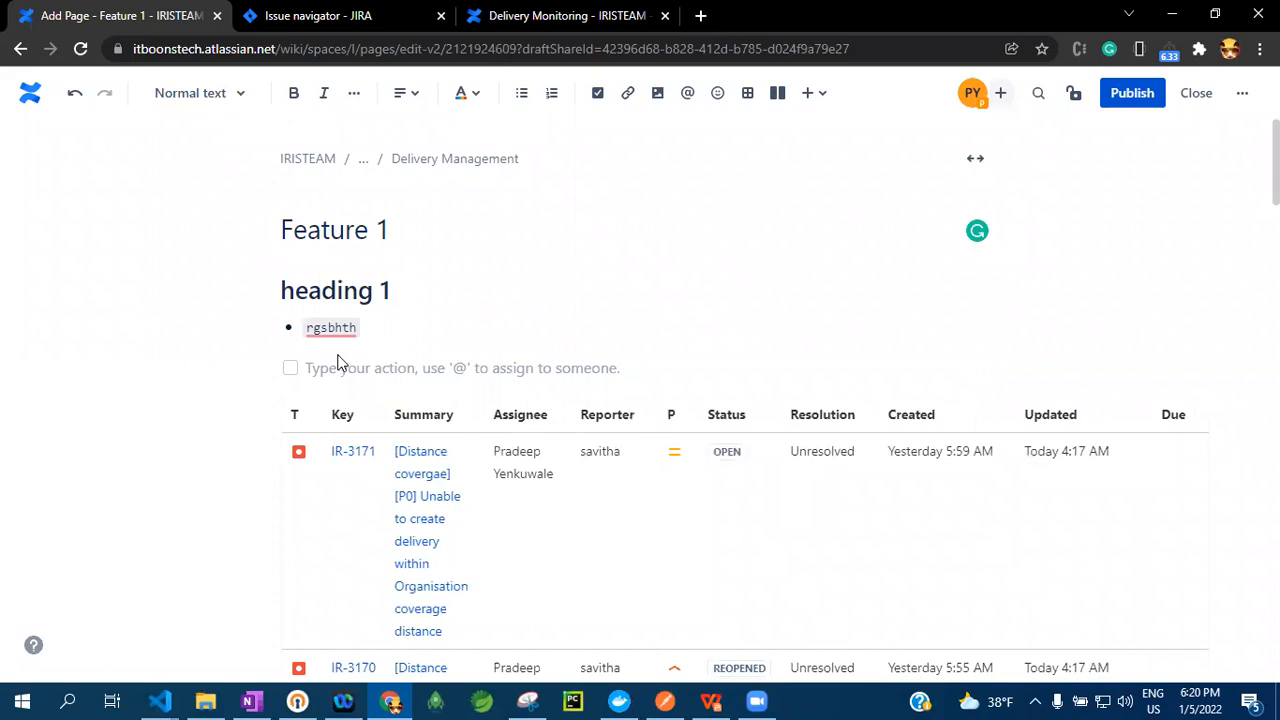
# Look through the embedded Jira issues table on the Feature 1 page and refresh it
pyautogui.scroll(-2, 485, 346)
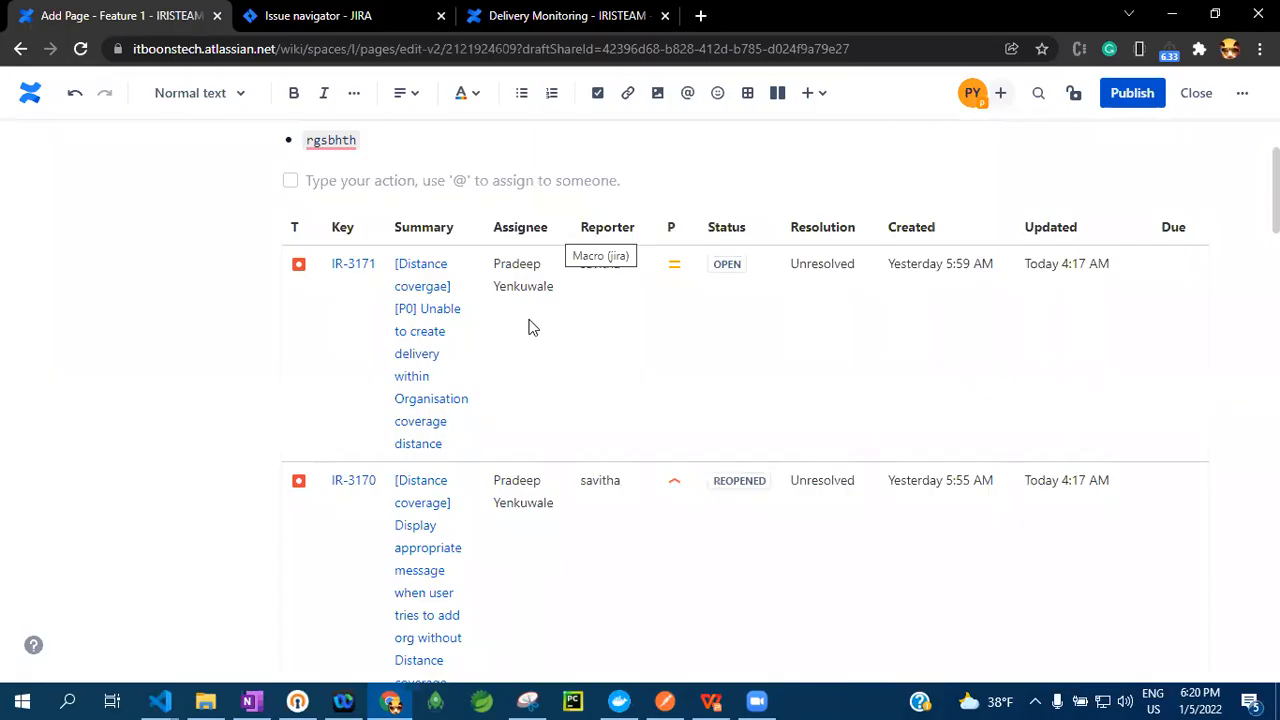
pyautogui.scroll(-10, 527, 317)
pyautogui.scroll(-10, 337, 496)
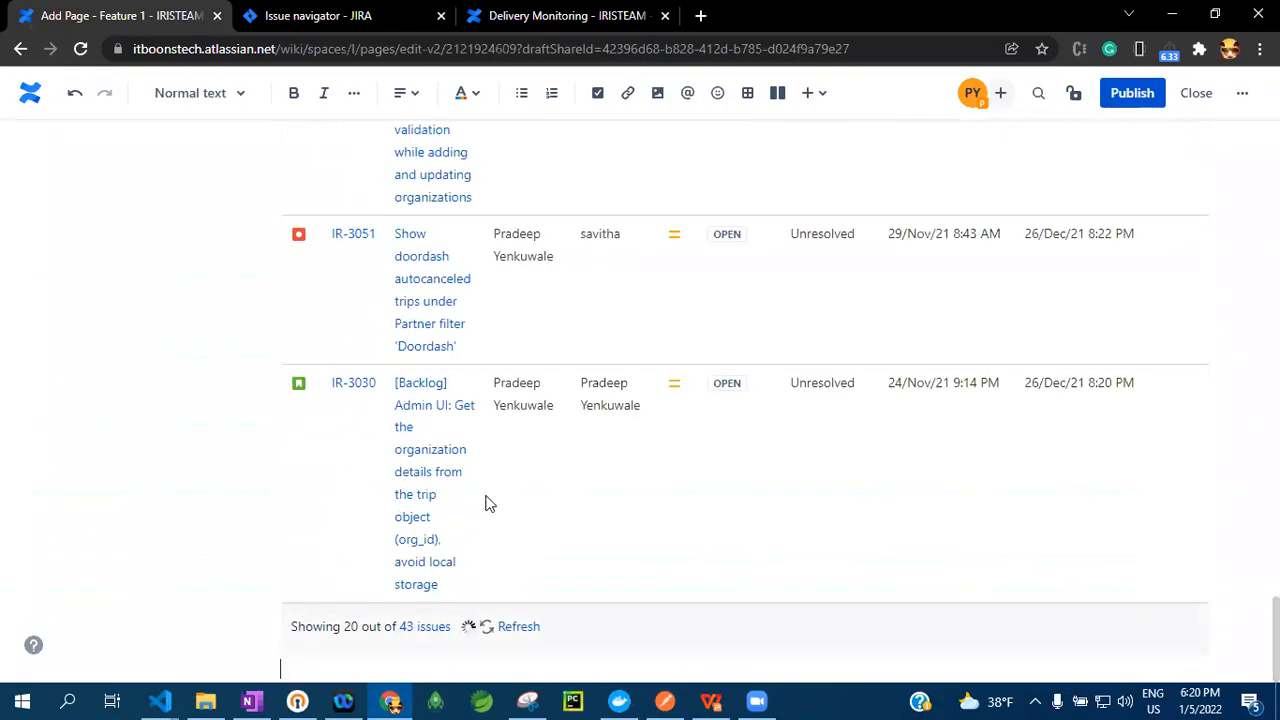
pyautogui.click(521, 632)
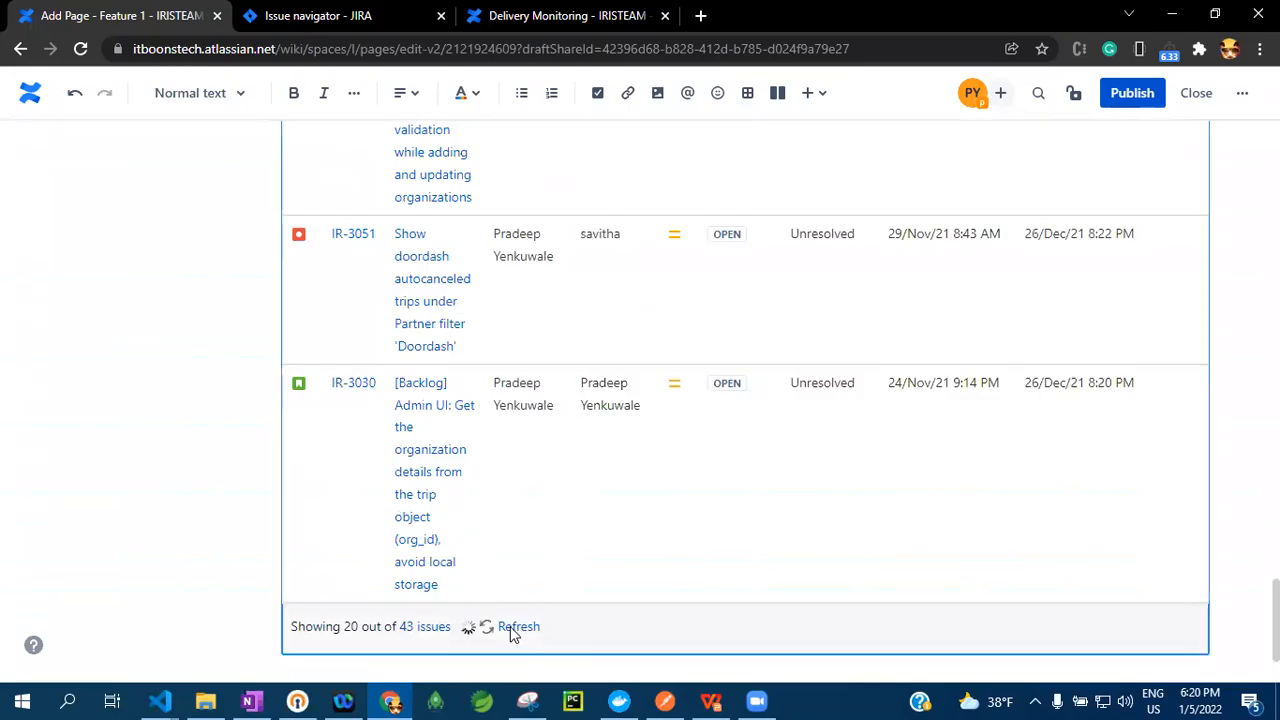
# Return to the filtered Jira search results and open issue IR-3171 to view its details
pyautogui.scroll(12, 744, 400)
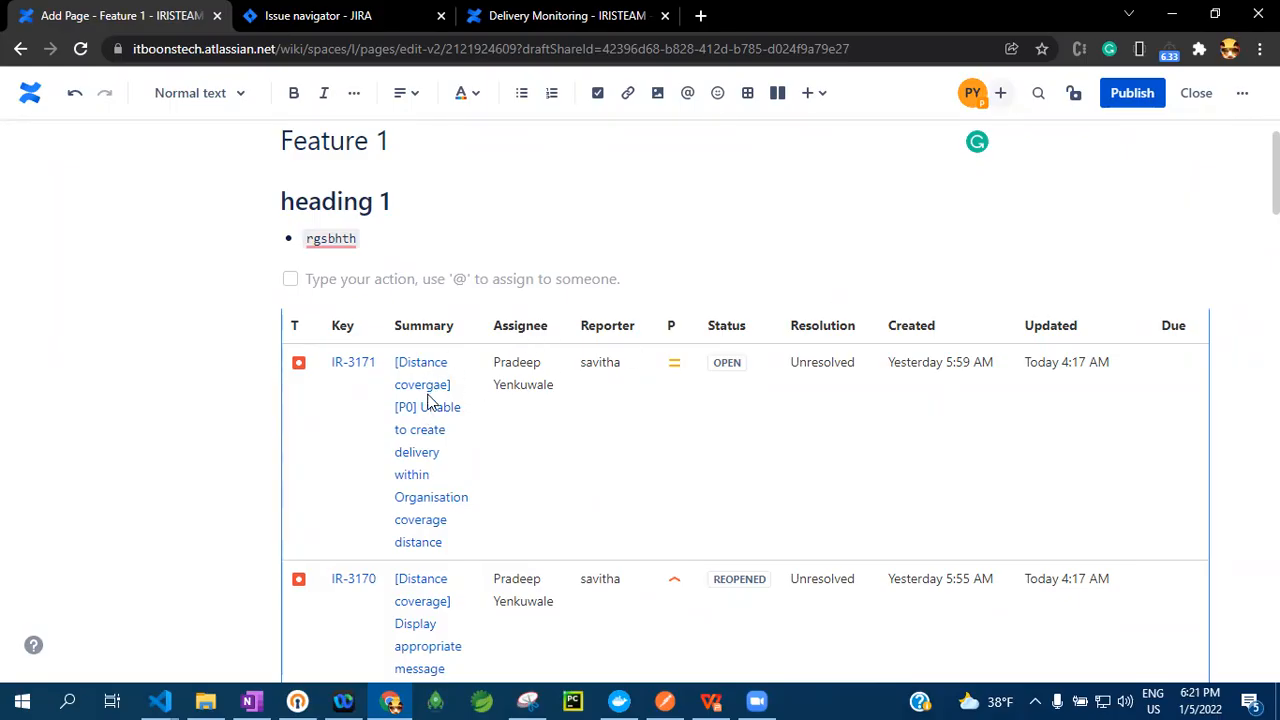
pyautogui.hotkey('ctrl', 'Tab')
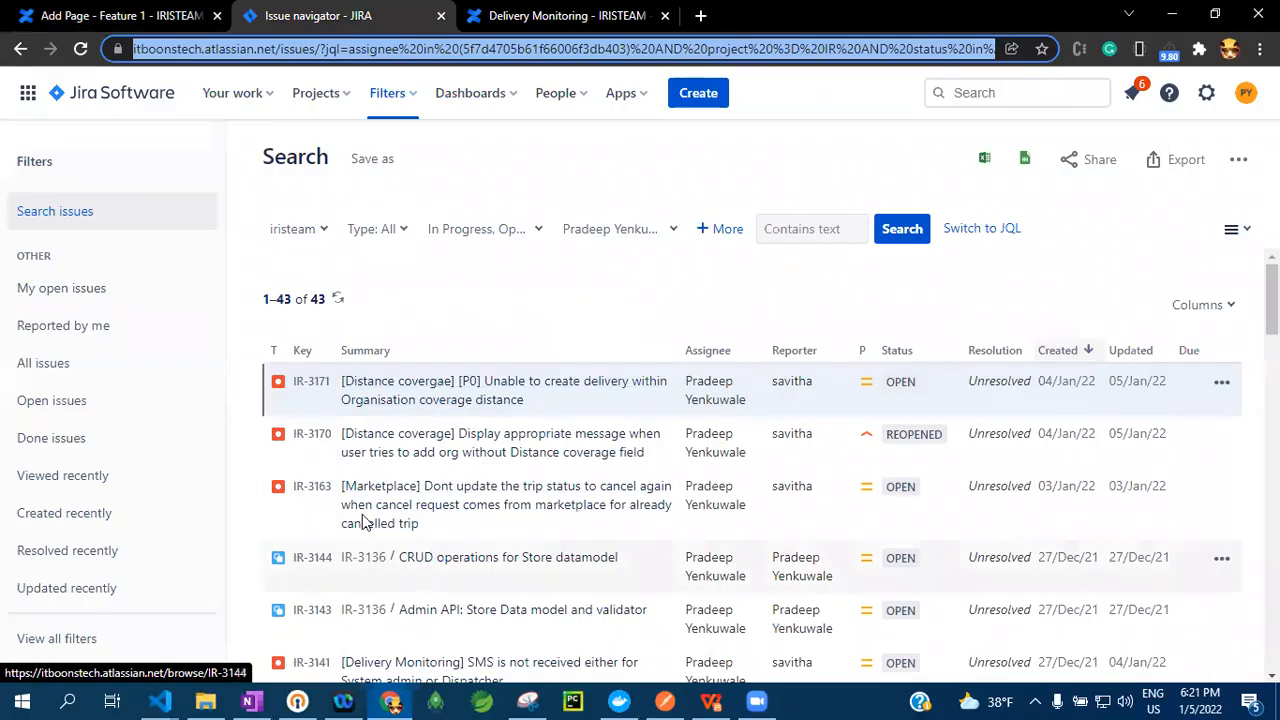
pyautogui.click(388, 393)
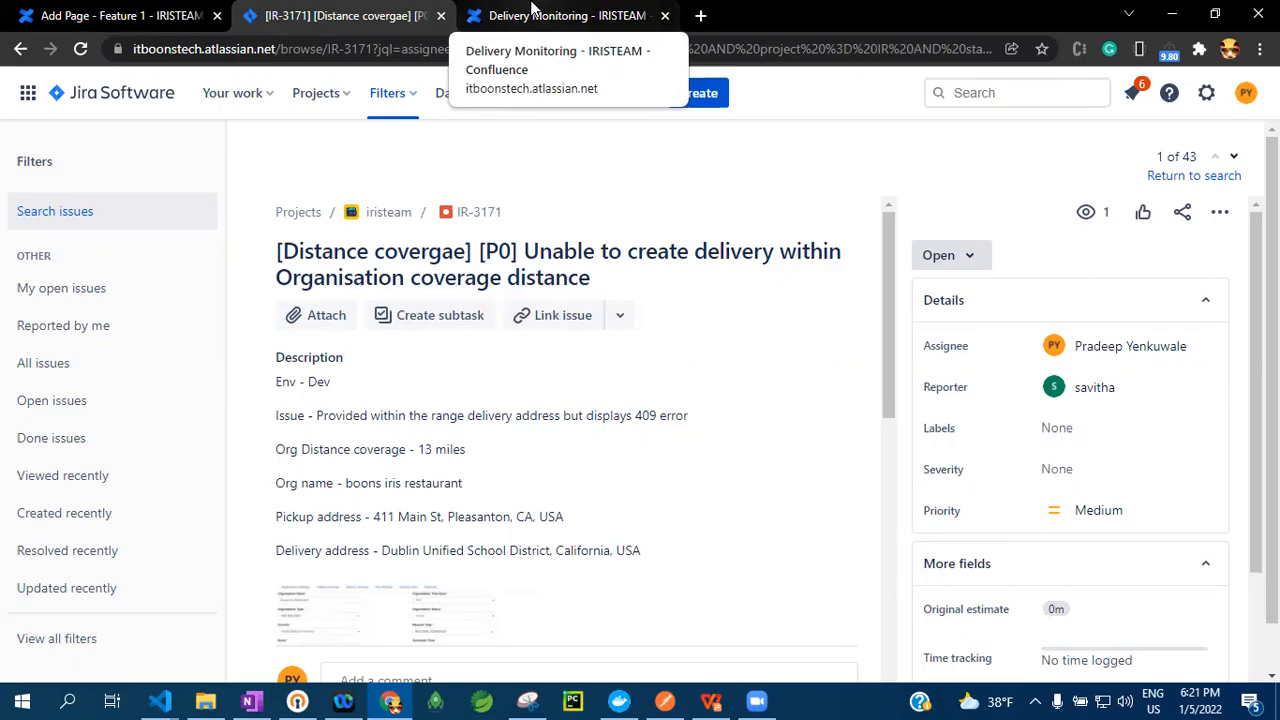
# Switch to the JIRA_Knowledge_Sharing_v1.0 presentation in WPS Office and select the "Any Questions?" slide
pyautogui.click(711, 702)
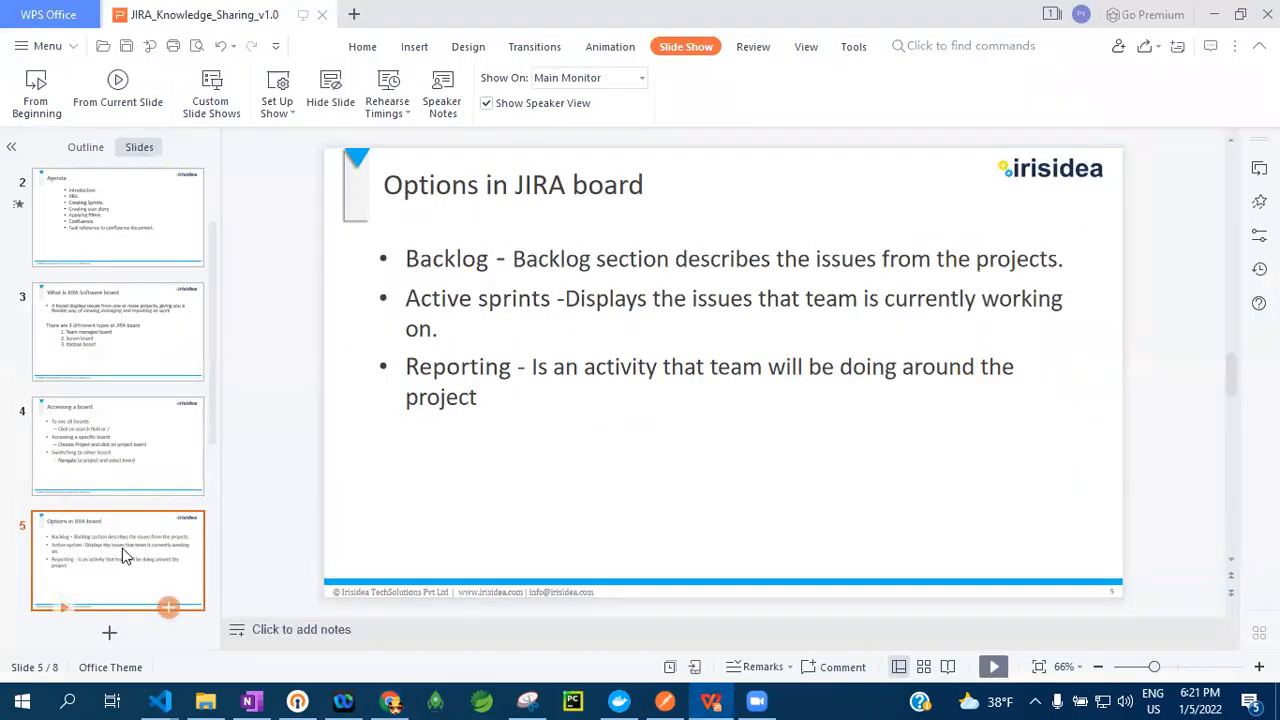
pyautogui.scroll(-4, 122, 560)
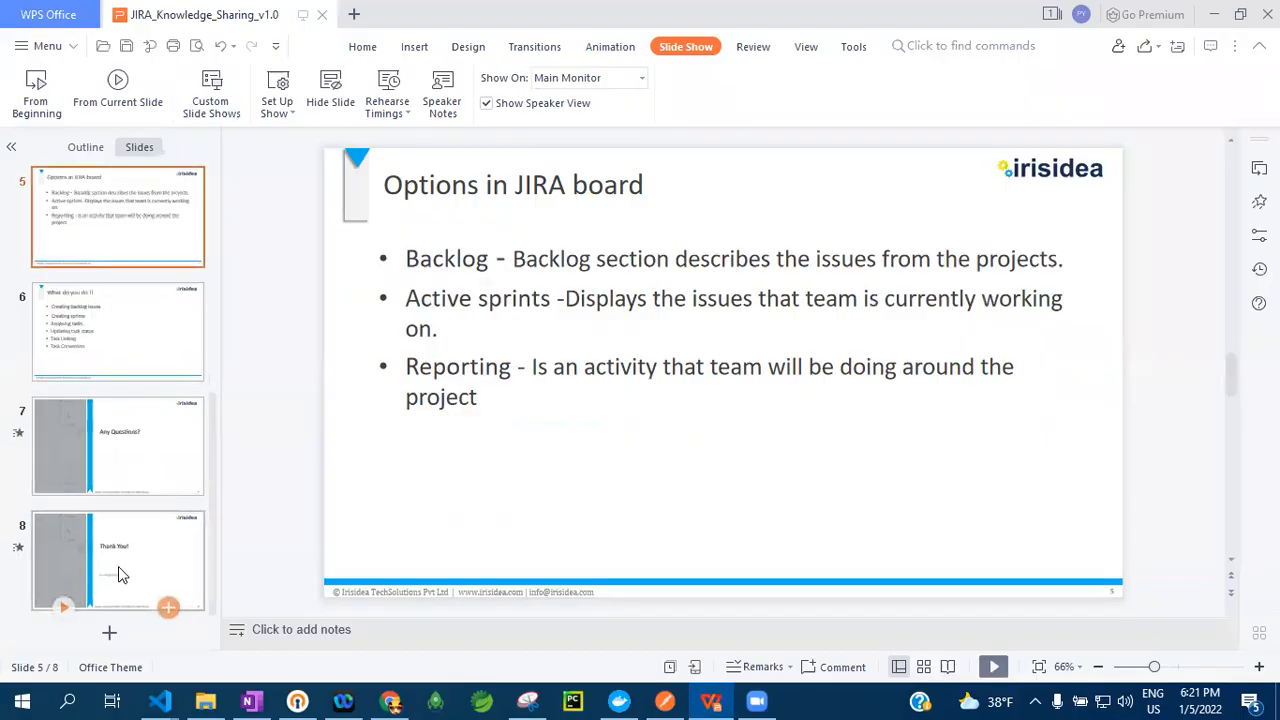
pyautogui.click(139, 476)
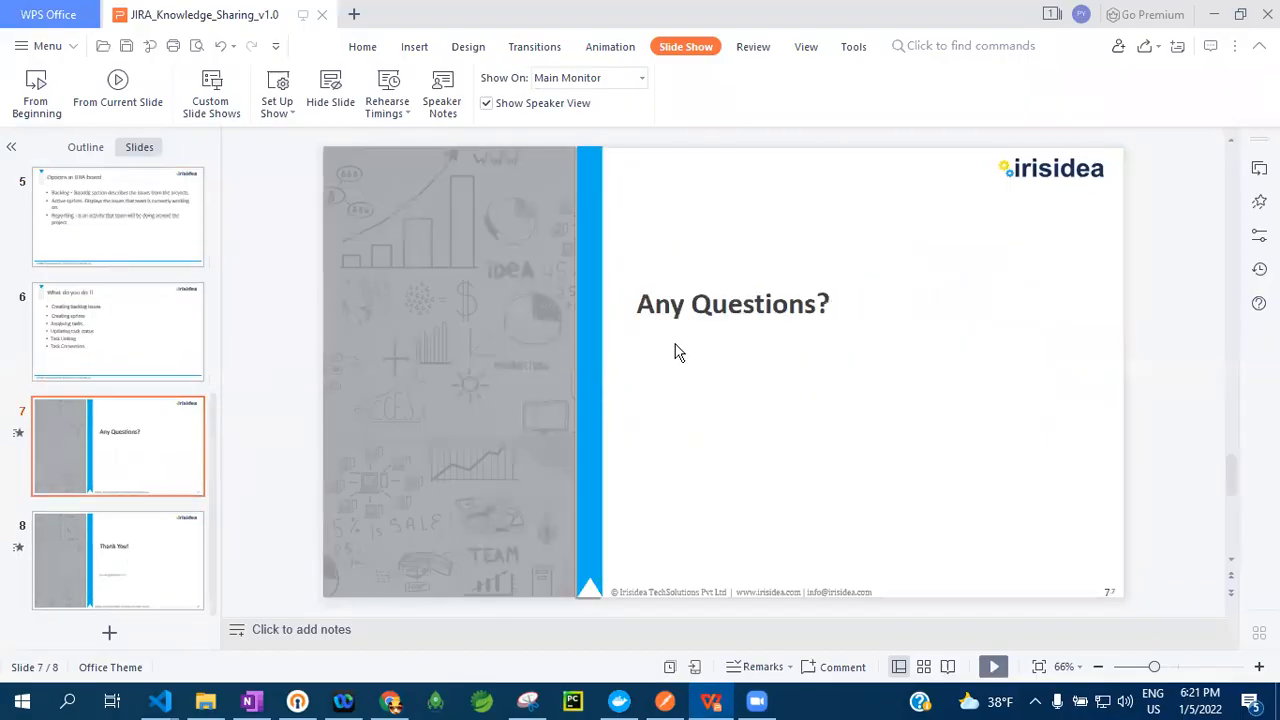
# Start the slide show from the first slide and advance through it to the "Any Questions?" slide
pyautogui.press('F5')
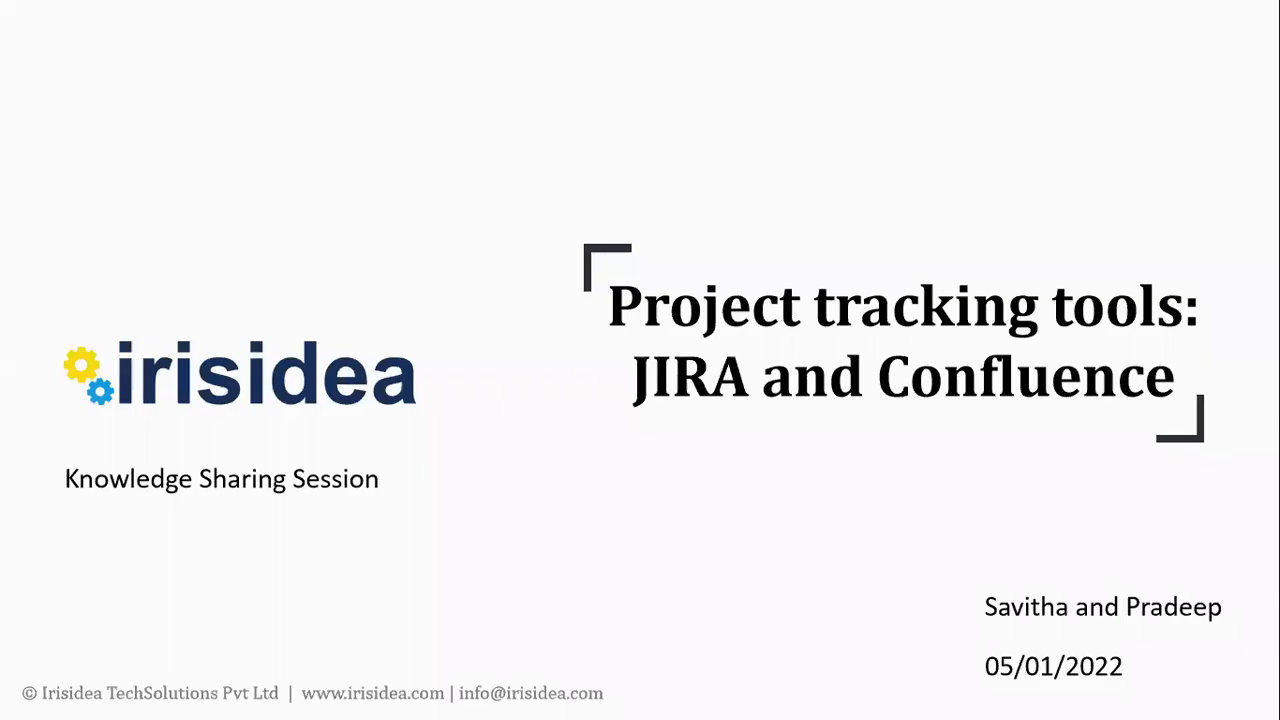
pyautogui.press('Right')
pyautogui.press('Right')
pyautogui.press('Right')
pyautogui.press('Right')
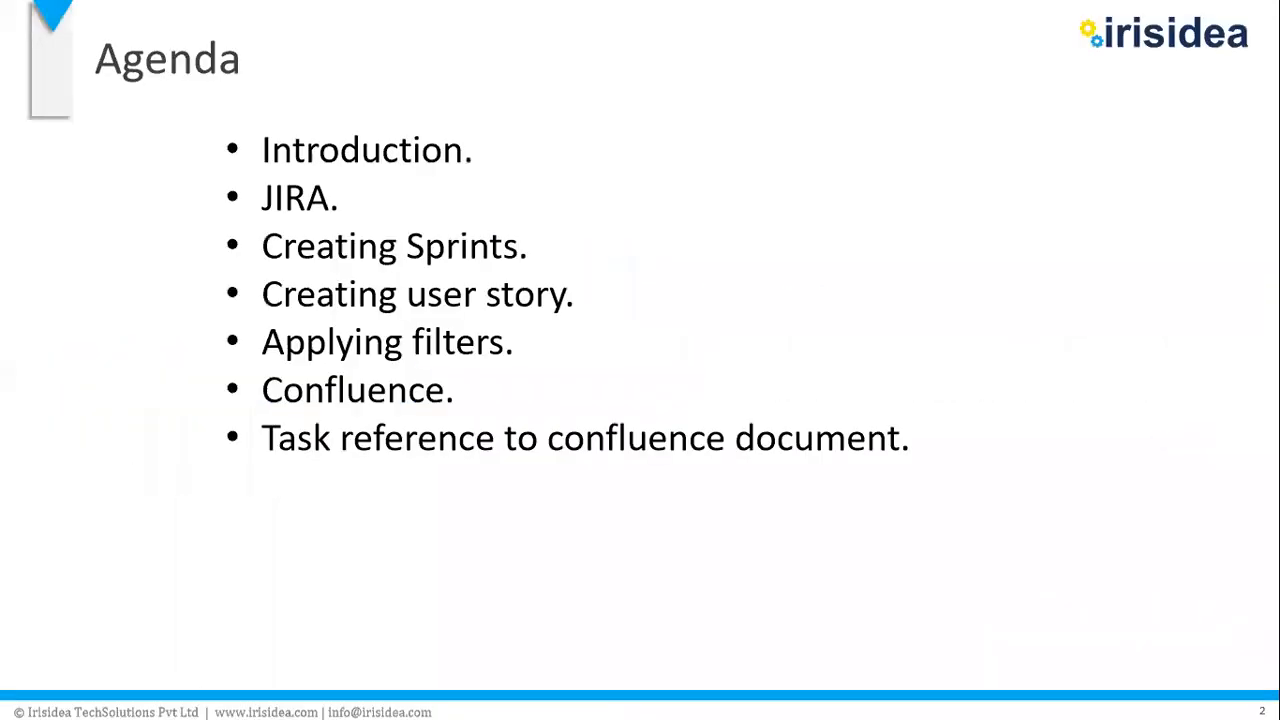
pyautogui.press('Right')
pyautogui.press('Right')
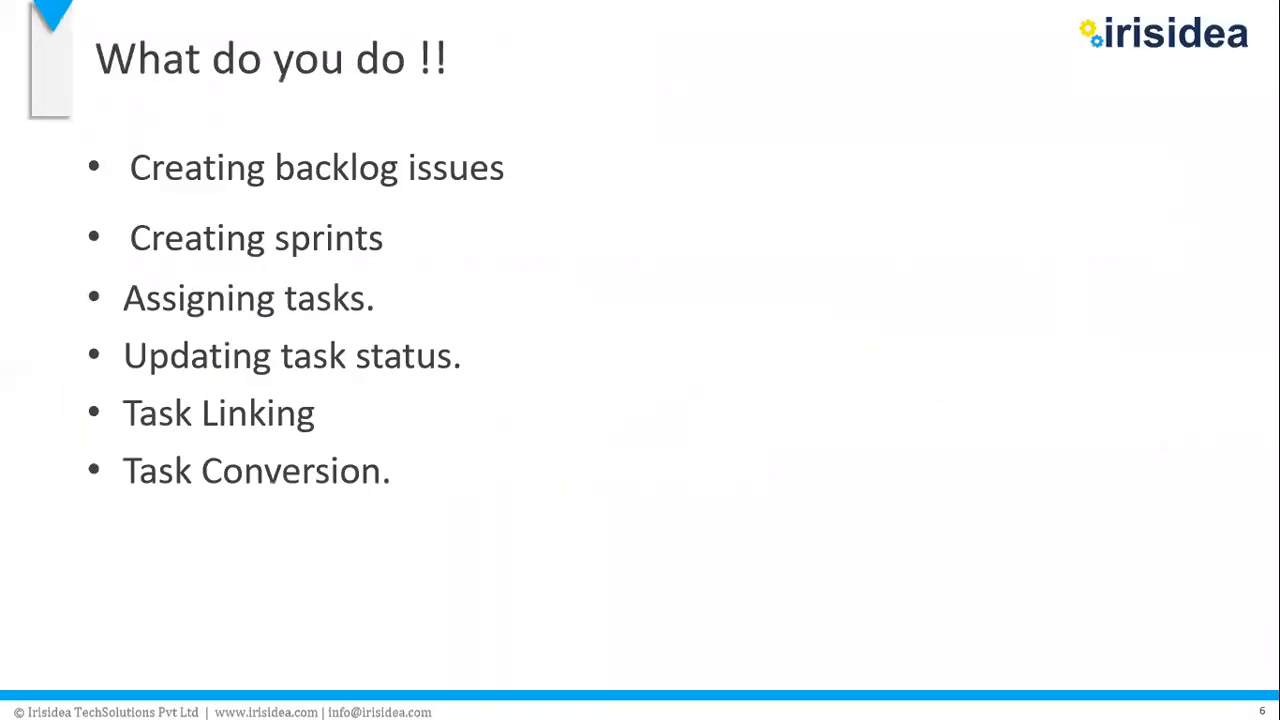
pyautogui.press('Left')
pyautogui.press('Right')
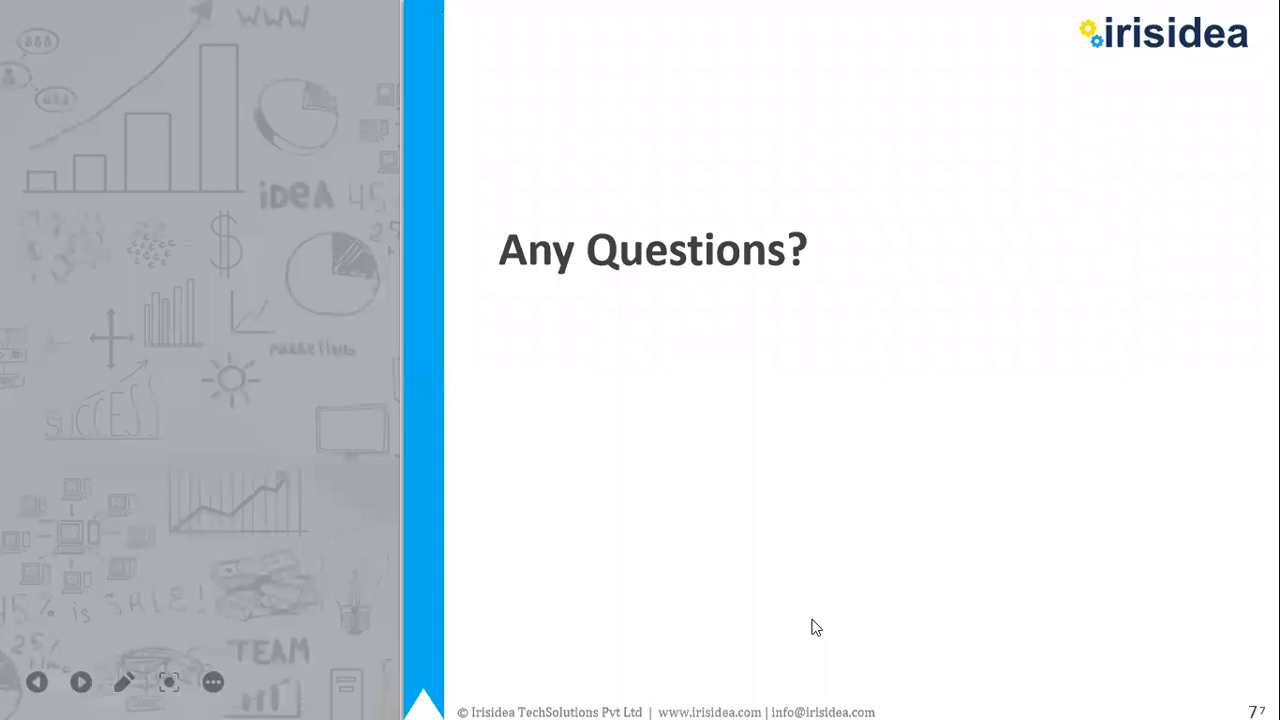